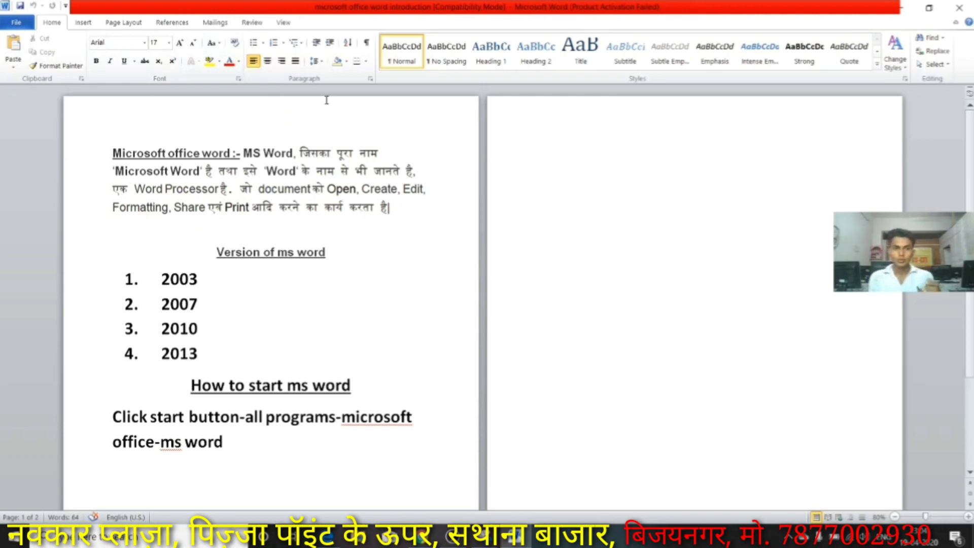
# Delete all the existing text from the document, leaving a blank page.
pyautogui.hotkey('ctrl', 'a')
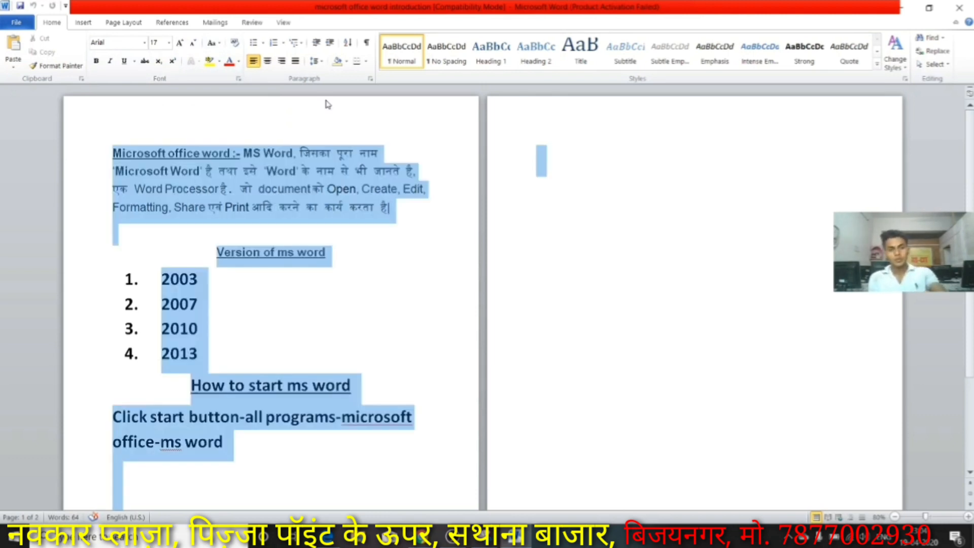
pyautogui.press('Delete')
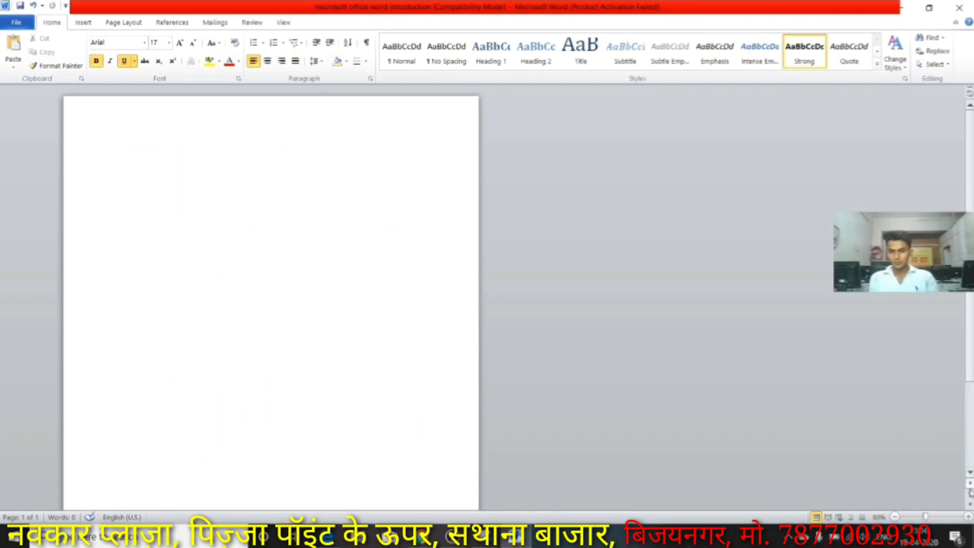
pyautogui.click(968, 517)
pyautogui.click(969, 517)
pyautogui.click(968, 517)
pyautogui.click(969, 517)
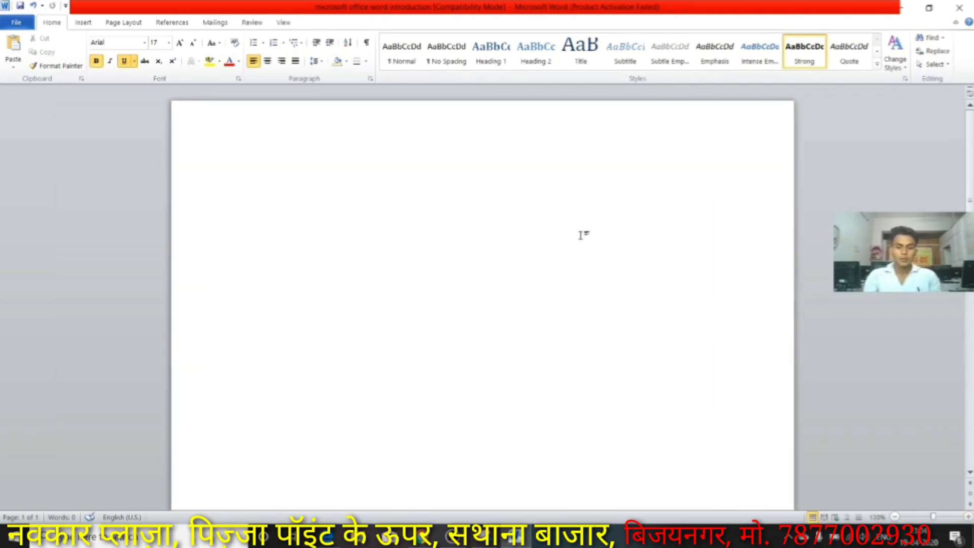
# Remove the stray character from the blank page and turn off underlining for new text.
pyautogui.press('BackSpace')
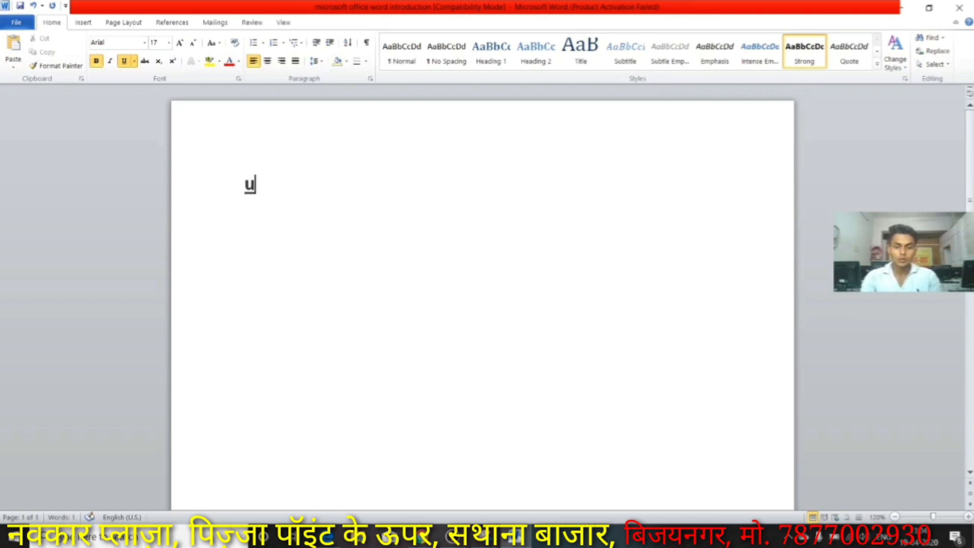
pyautogui.press('BackSpace')
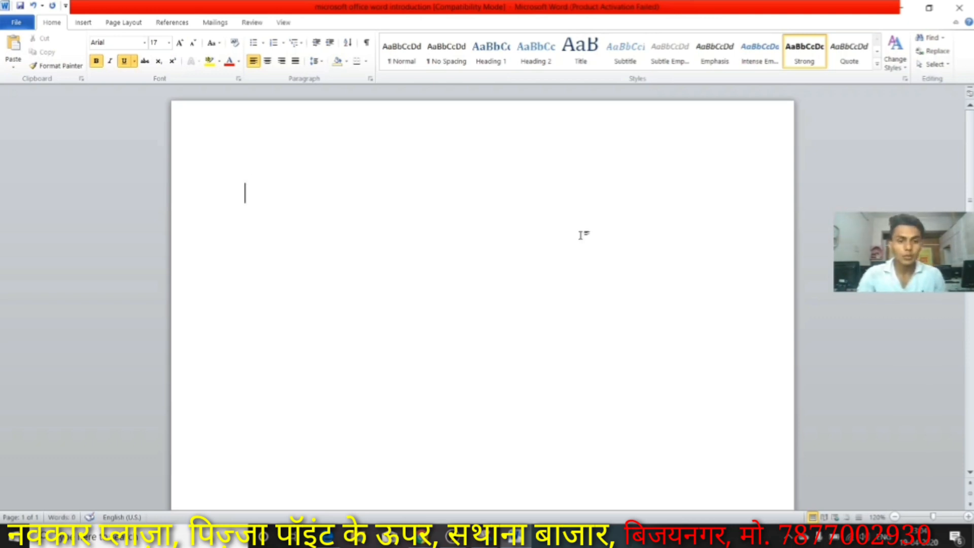
pyautogui.hotkey('ctrl', 'u')
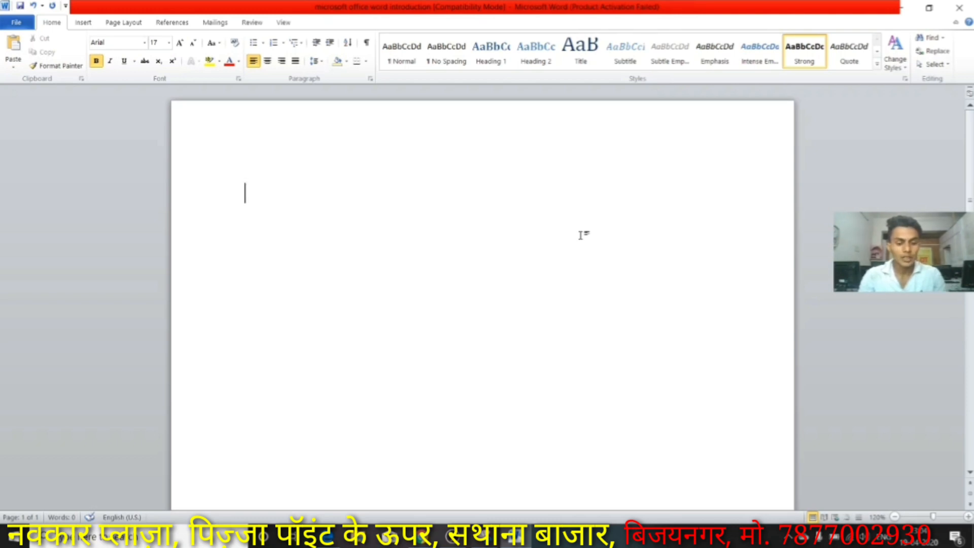
# Generate sample text with =RAND(5,4) and format all of it as non-bold at 10 pt.
pyautogui.write('=RAND(')
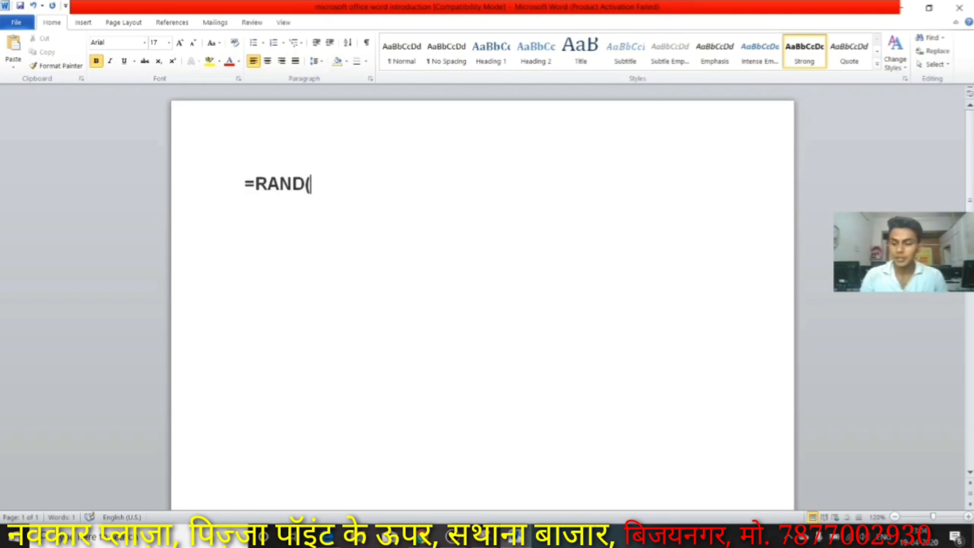
pyautogui.write('5,')
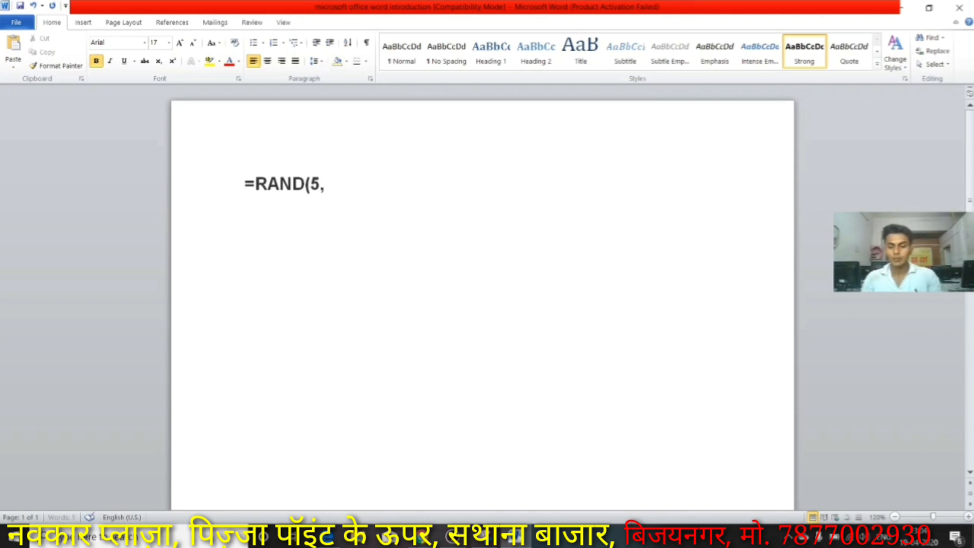
pyautogui.write('4)')
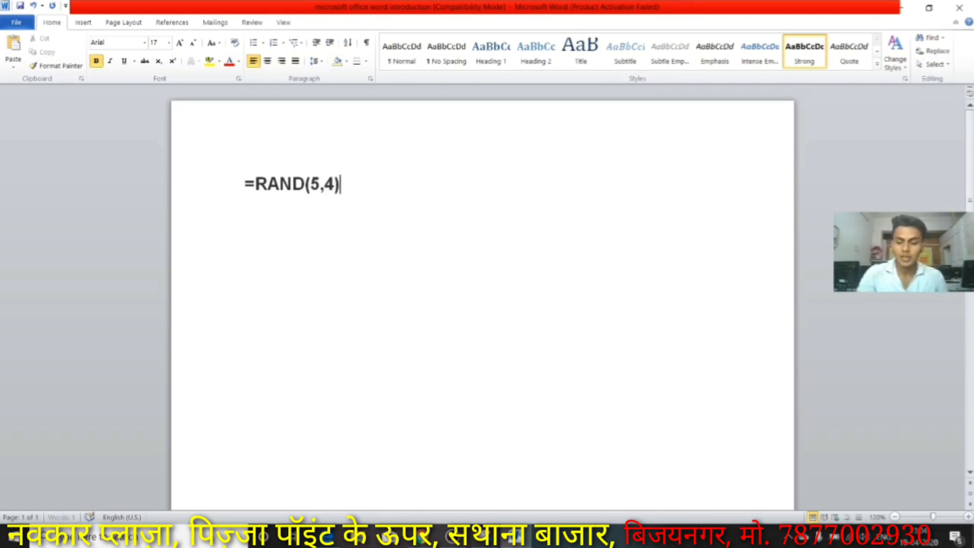
pyautogui.press('Return')
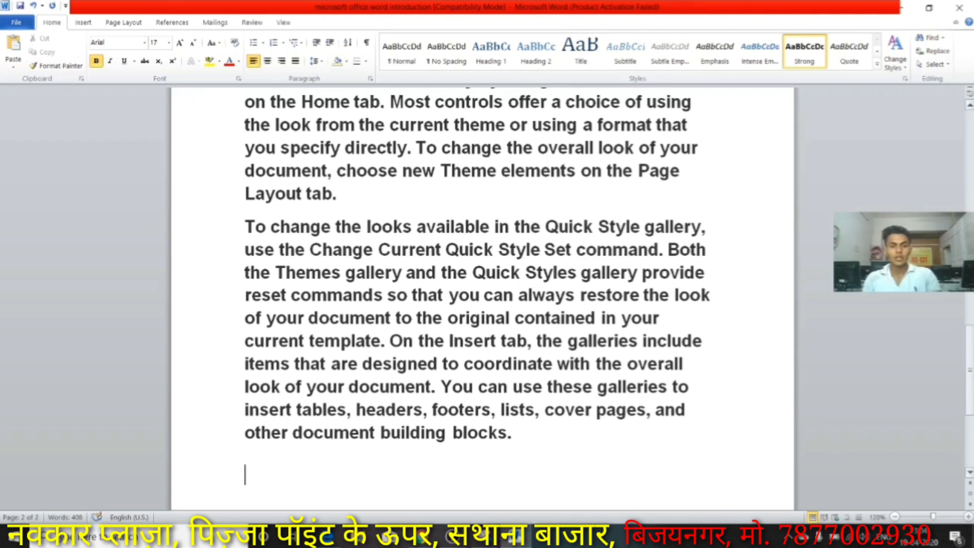
pyautogui.hotkey('ctrl', 'a')
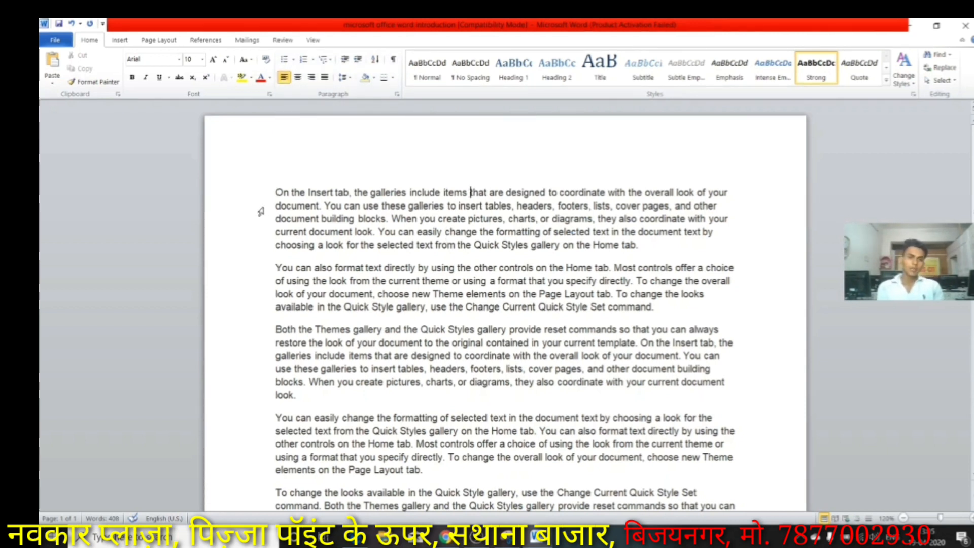
# Select the first line of the opening paragraph, and break that paragraph after "items that a".
pyautogui.click(275, 192)
pyautogui.moveTo(276, 192); pyautogui.dragTo(574, 185)
pyautogui.click(747, 203)
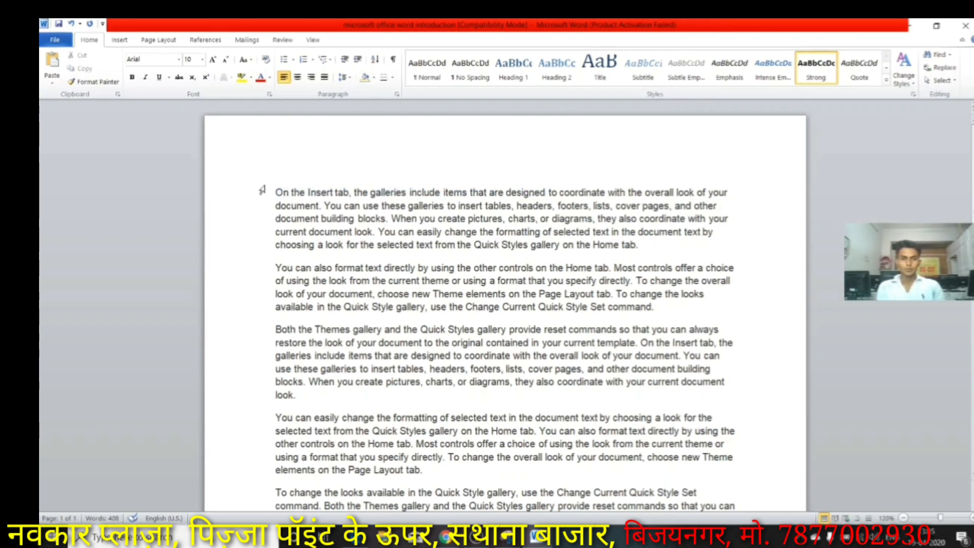
pyautogui.moveTo(275, 193); pyautogui.dragTo(726, 195)
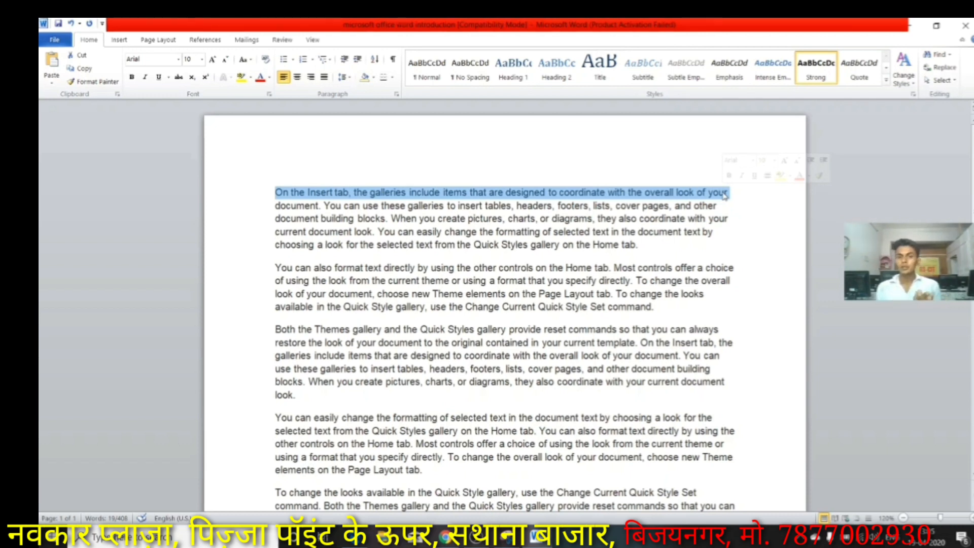
pyautogui.click(493, 192)
pyautogui.press('Return')
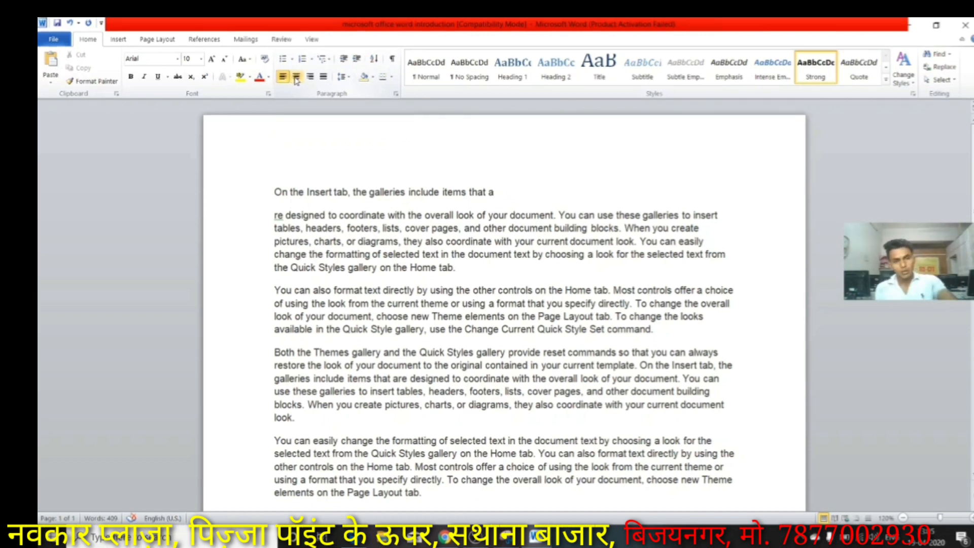
# Try centre, right and left alignment on the short first line and rejoin it to the rest of its paragraph.
pyautogui.click(296, 77)
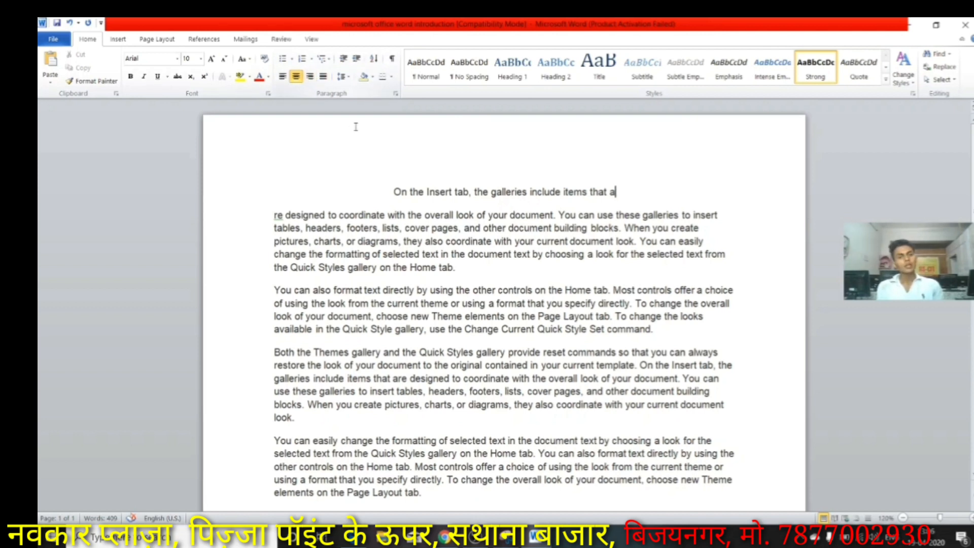
pyautogui.click(310, 77)
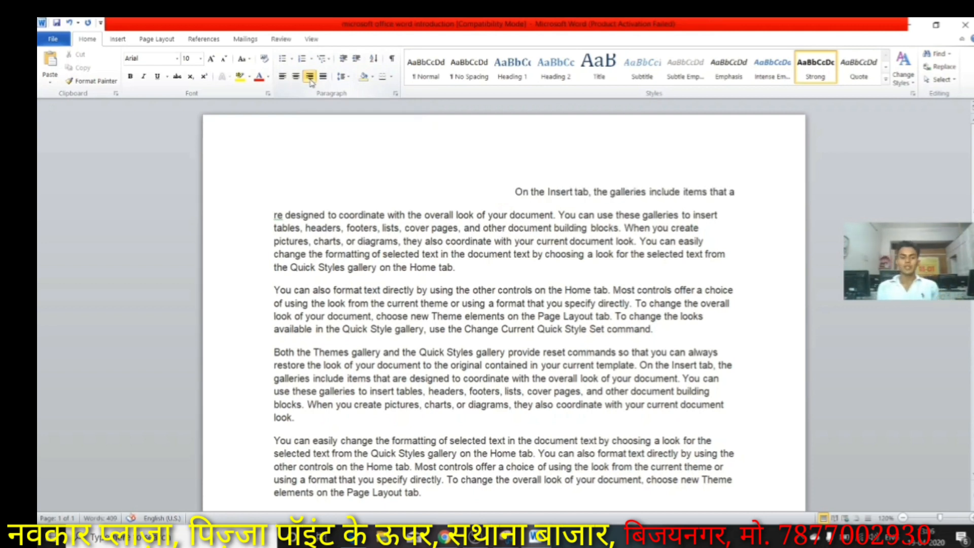
pyautogui.hotkey('ctrl', 'l')
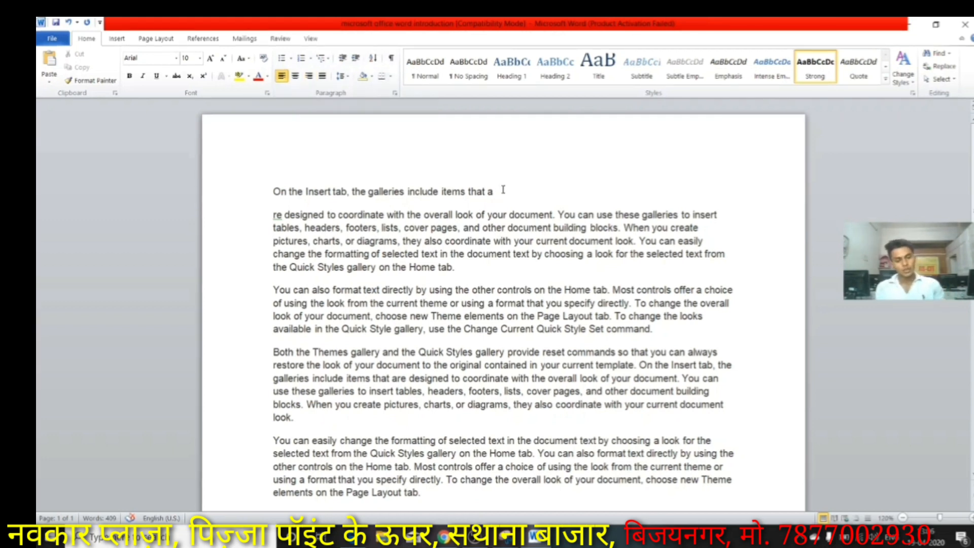
pyautogui.press('Delete')
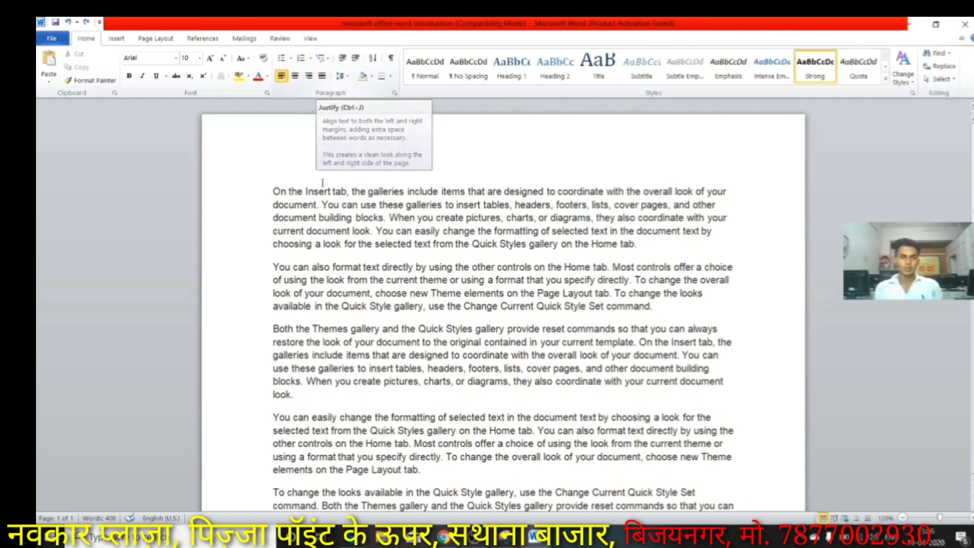
# Justify the first paragraph so its text aligns to both margins.
pyautogui.moveTo(271, 191); pyautogui.dragTo(638, 251)
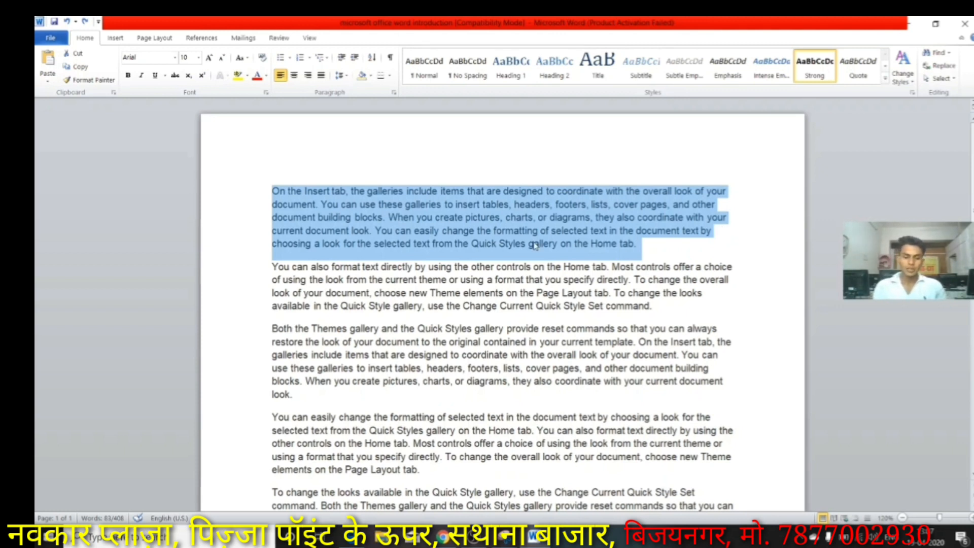
pyautogui.hotkey('ctrl', 'j')
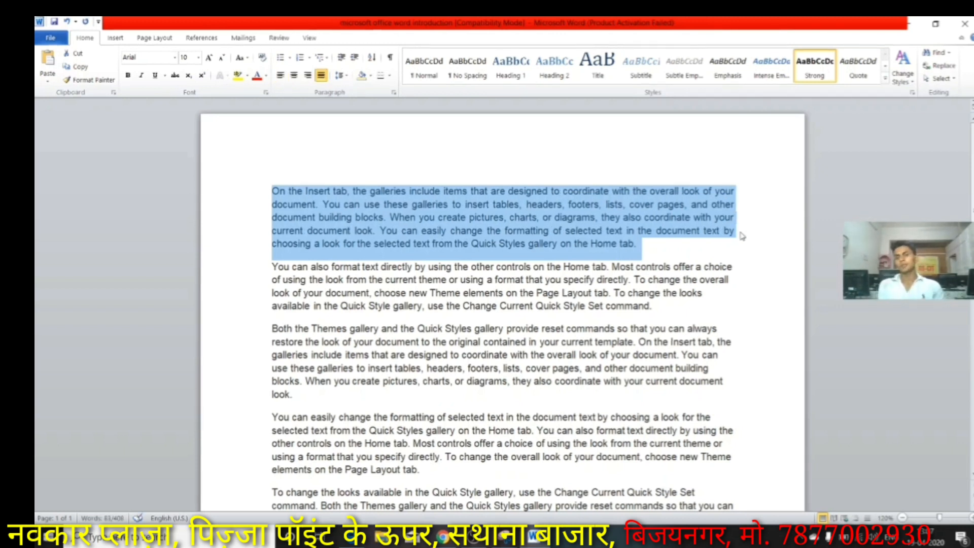
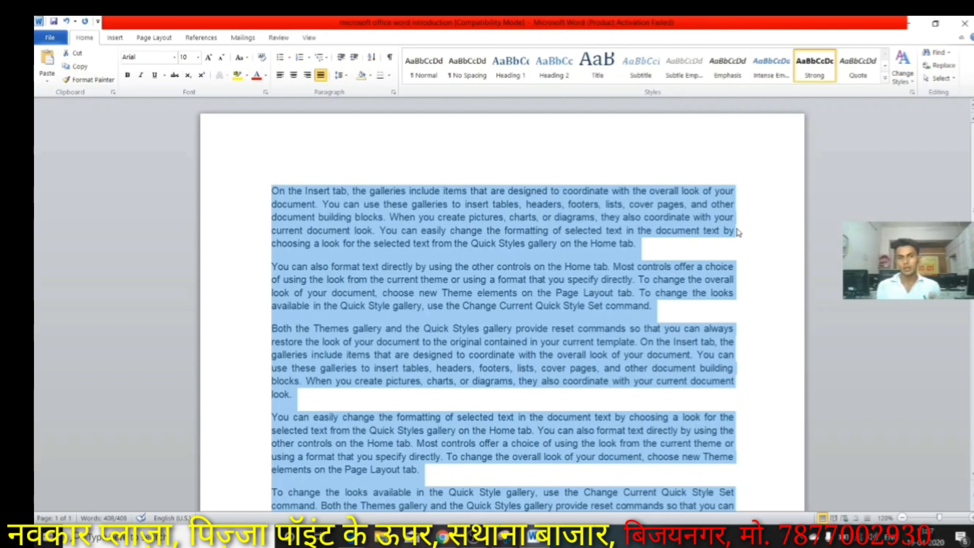
pyautogui.click(649, 243)
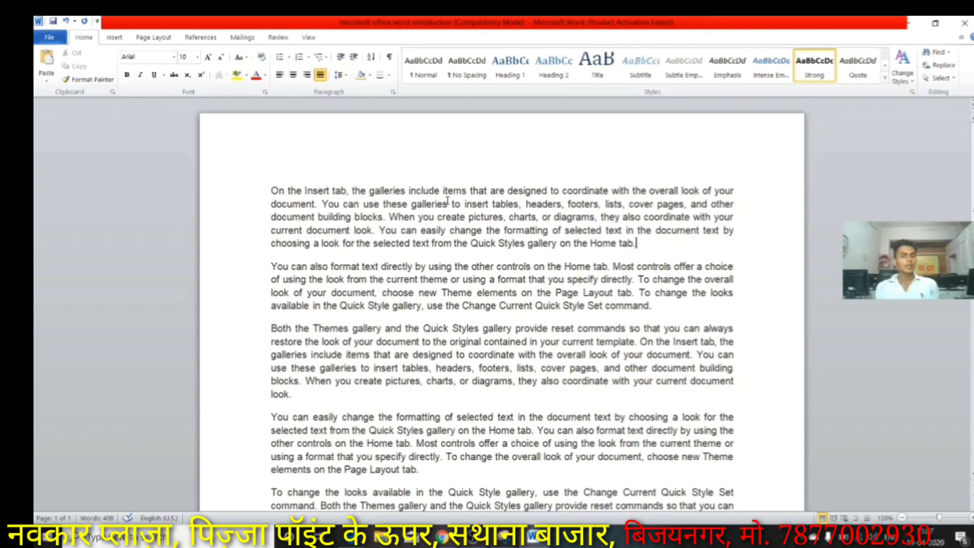
pyautogui.click(272, 191)
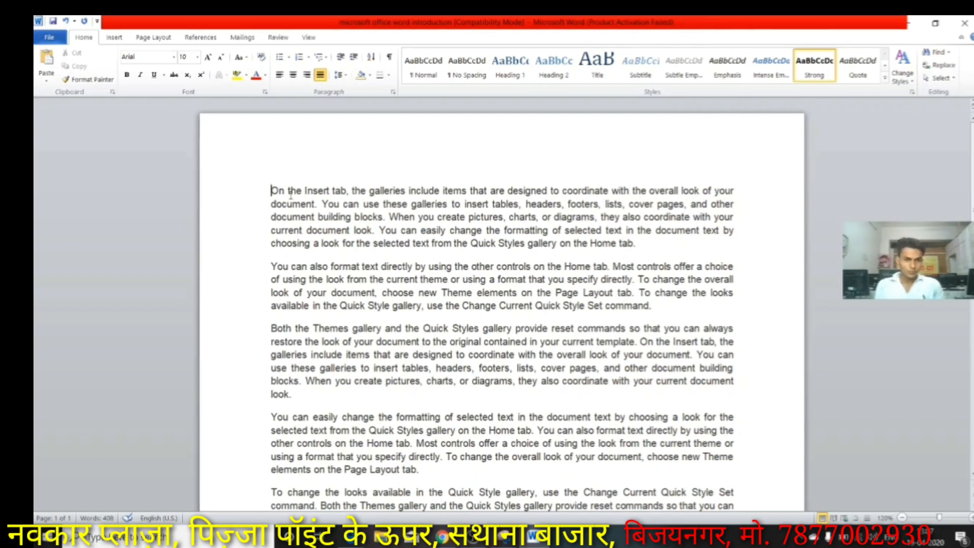
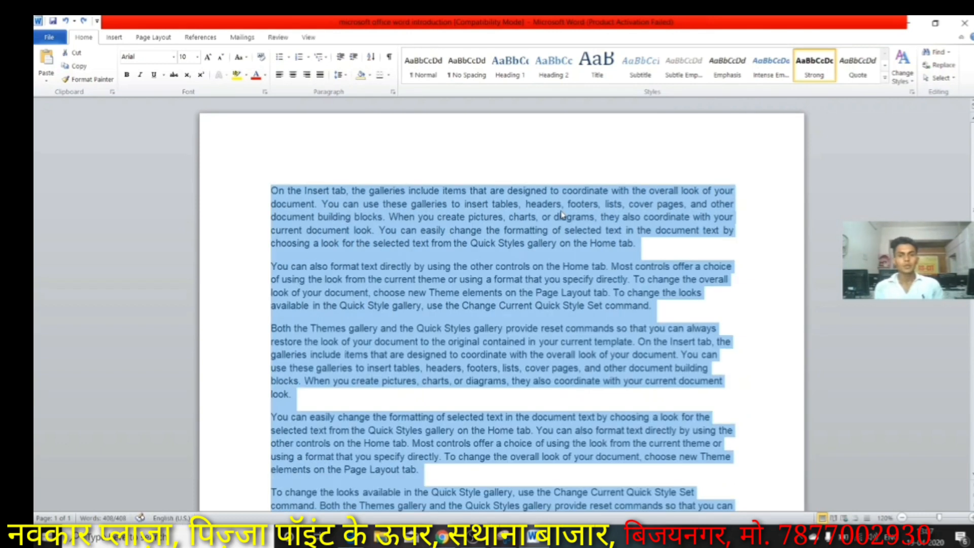
pyautogui.click(562, 213)
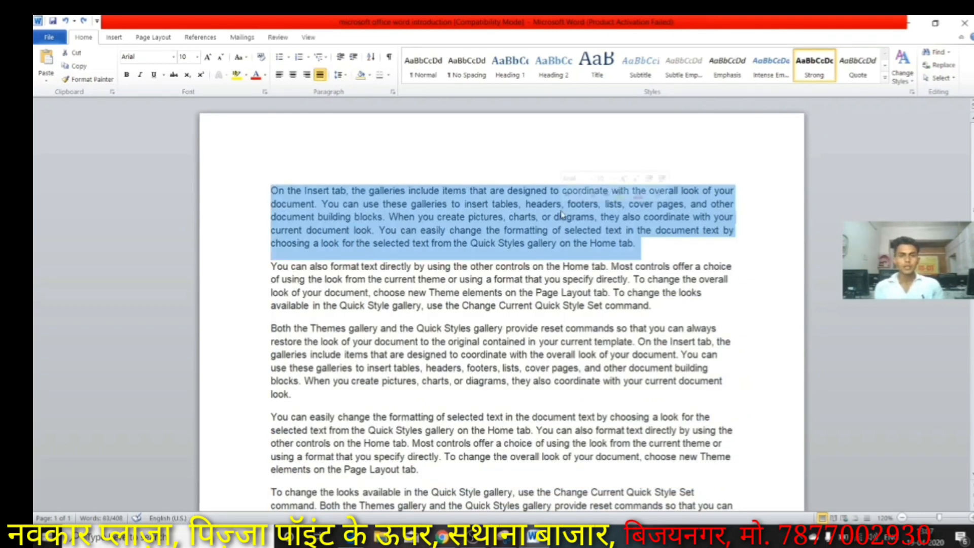
# Examine the line spacing choices and outline level options for the first paragraph, and cancel the paragraph settings.
pyautogui.click(343, 77)
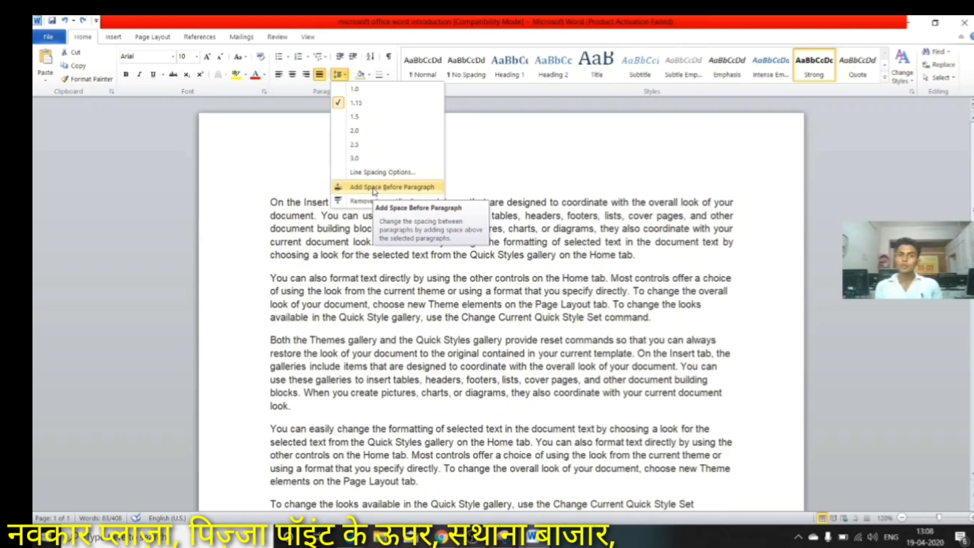
pyautogui.click(373, 172)
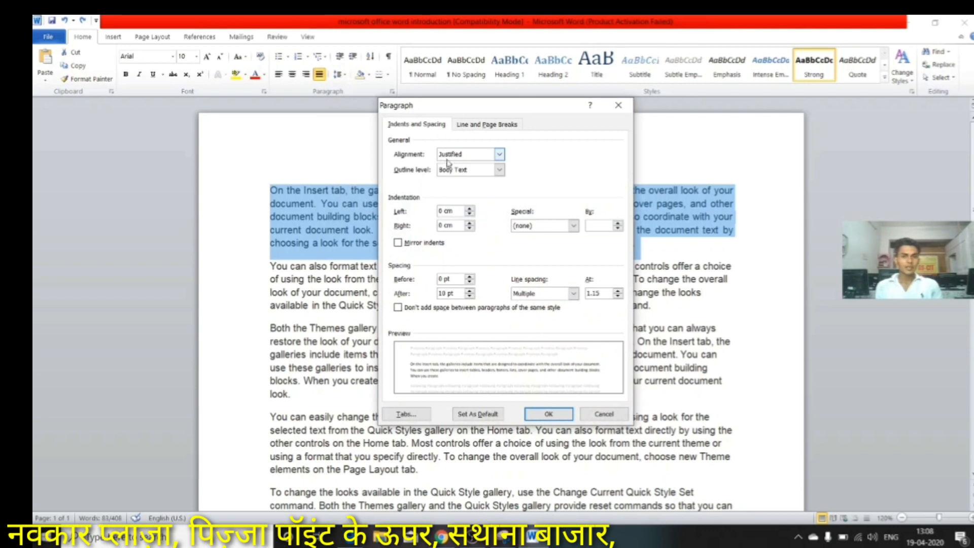
pyautogui.click(448, 171)
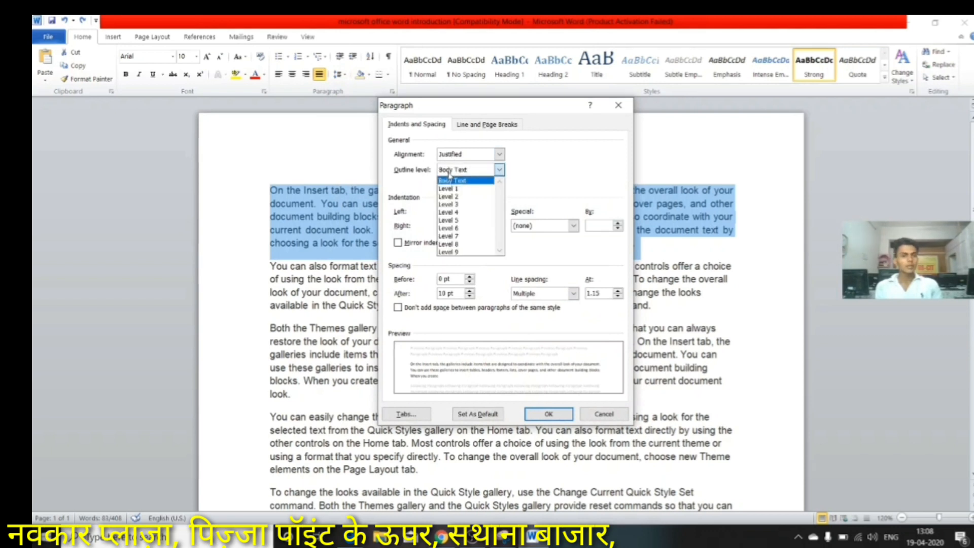
pyautogui.click(550, 179)
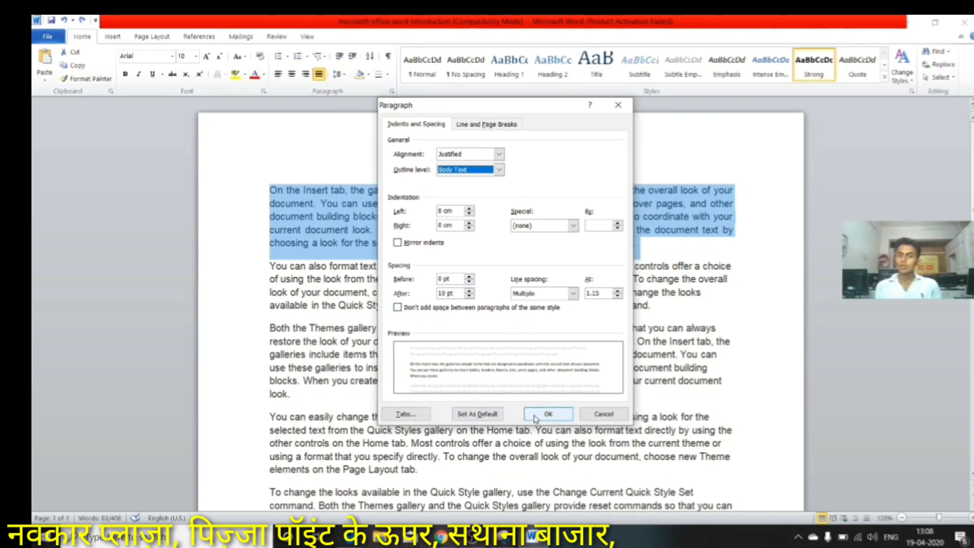
pyautogui.click(591, 417)
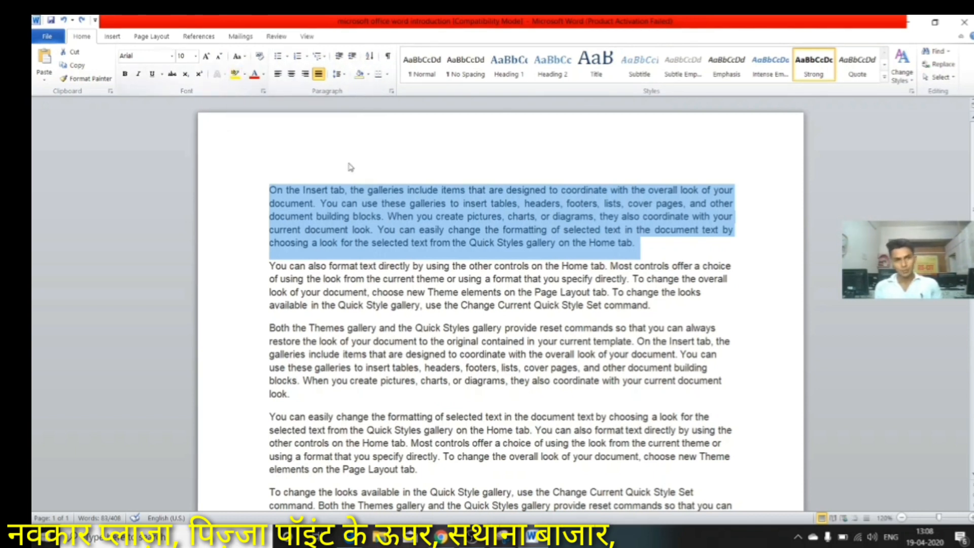
# Preview the available shading colours behind the first and second paragraphs.
pyautogui.click(370, 74)
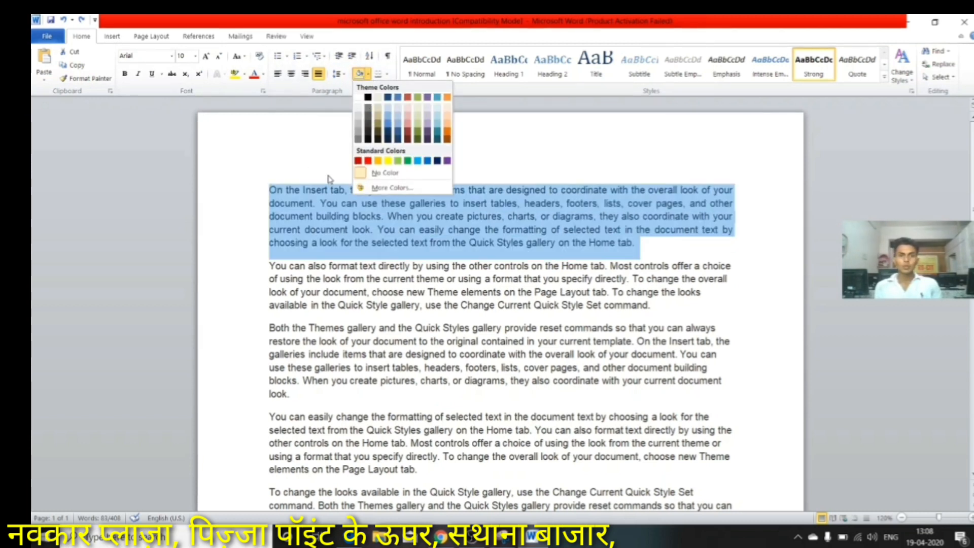
pyautogui.click(368, 75)
pyautogui.click(368, 75)
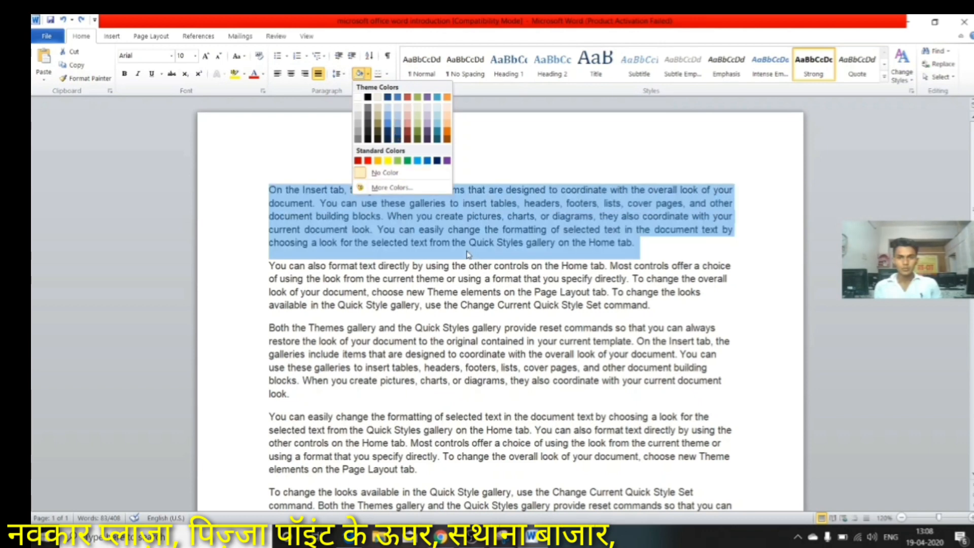
pyautogui.click(390, 125)
pyautogui.tripleClick(459, 276)
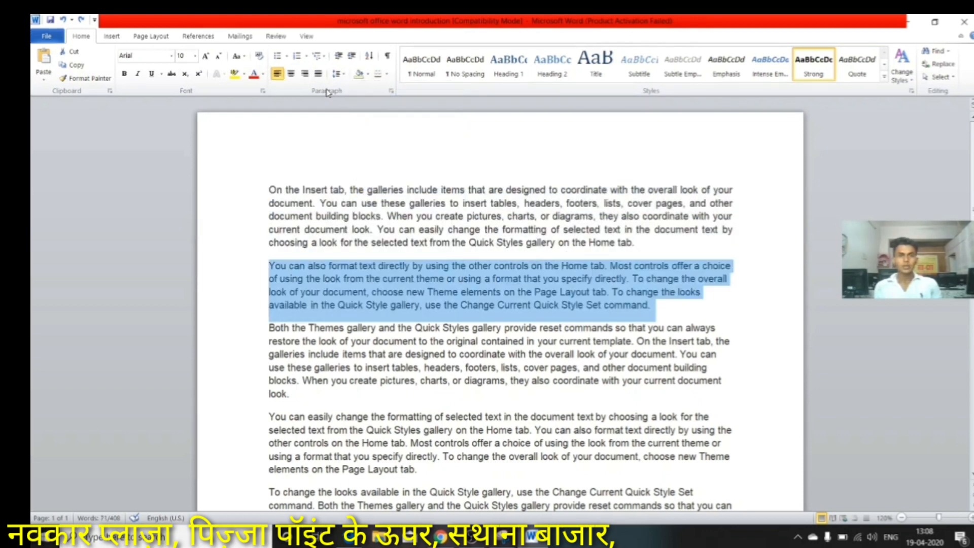
pyautogui.click(367, 75)
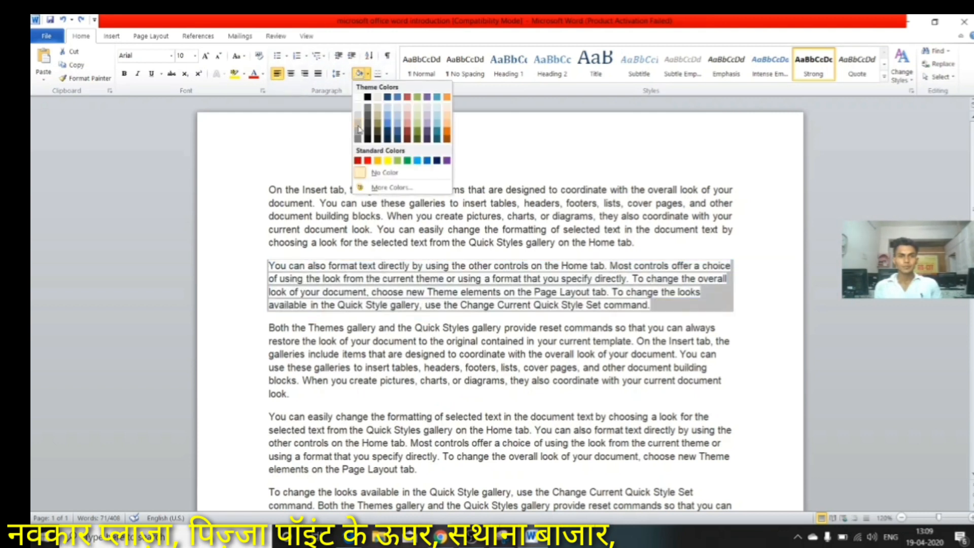
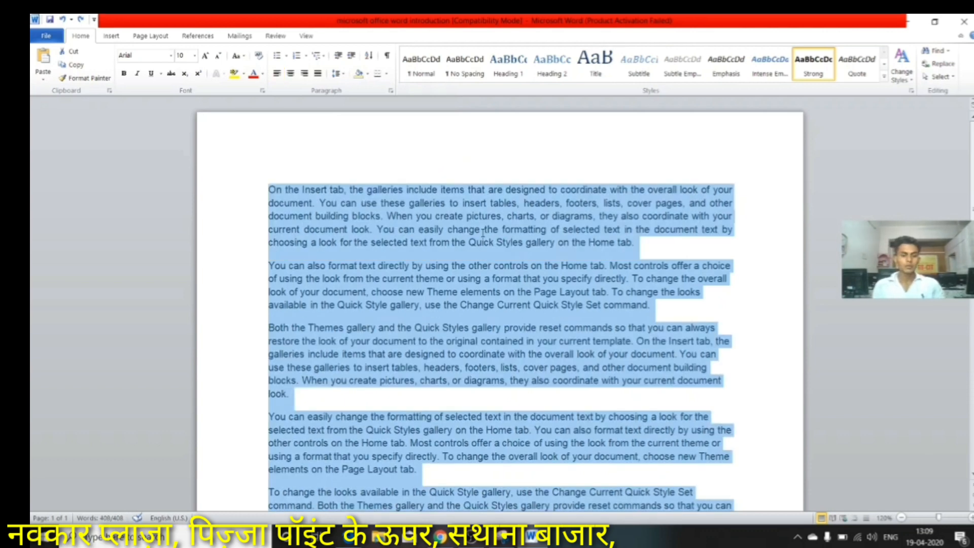
# Left-align all the document text and enlarge its font size to 12.
pyautogui.hotkey('ctrl', 'l')
pyautogui.hotkey('ctrl', 'shift', '.')
pyautogui.hotkey('ctrl', 'shift', '.')
pyautogui.hotkey('ctrl', 'shift', '.')
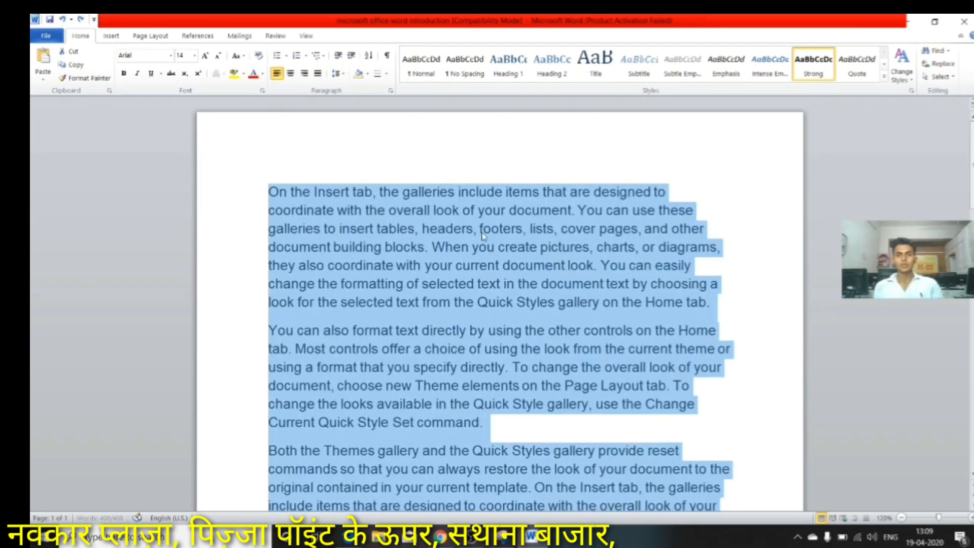
pyautogui.hotkey('ctrl', 'shift', '.')
pyautogui.hotkey('ctrl', 'shift', ',')
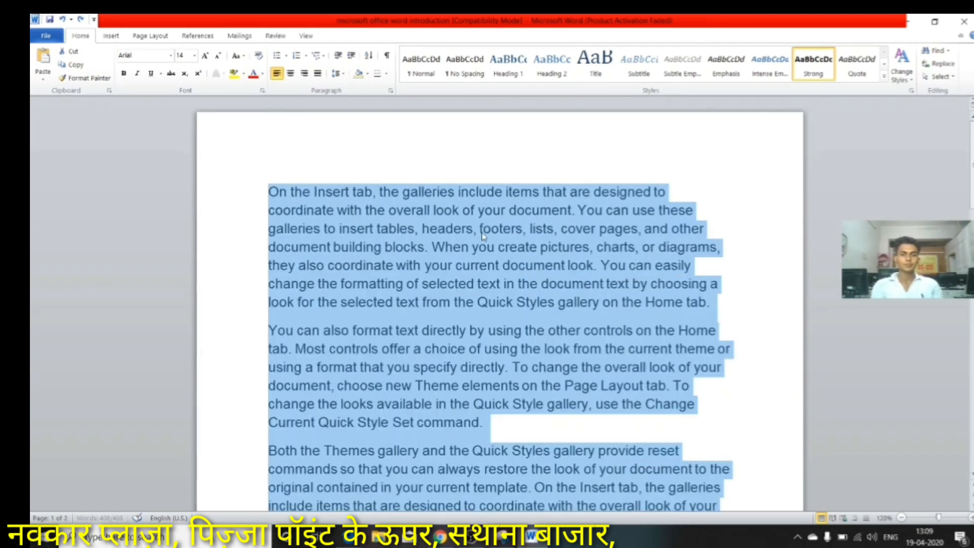
pyautogui.hotkey('ctrl', 'shift', ',')
pyautogui.click(438, 223)
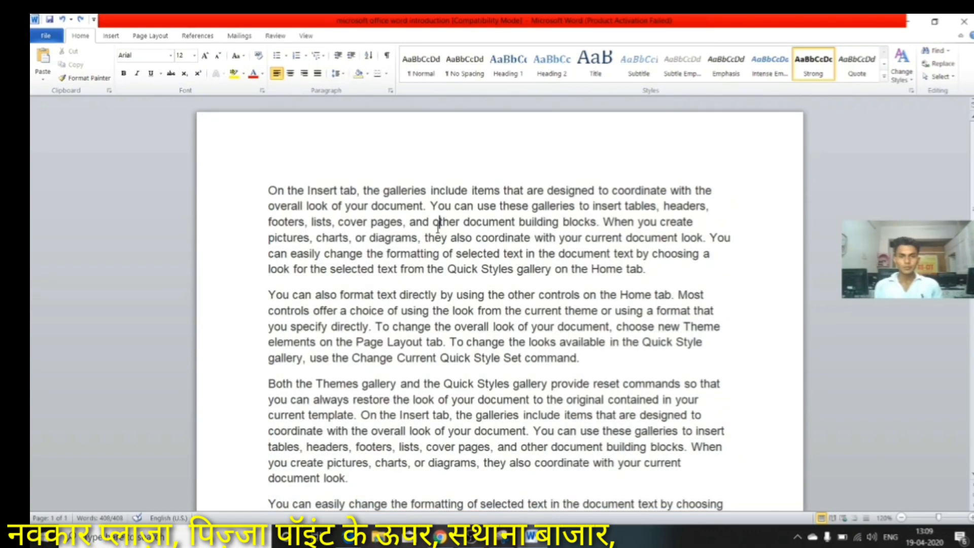
# Preview the paragraph shading colours behind the whole document text without applying one.
pyautogui.hotkey('ctrl', 'a')
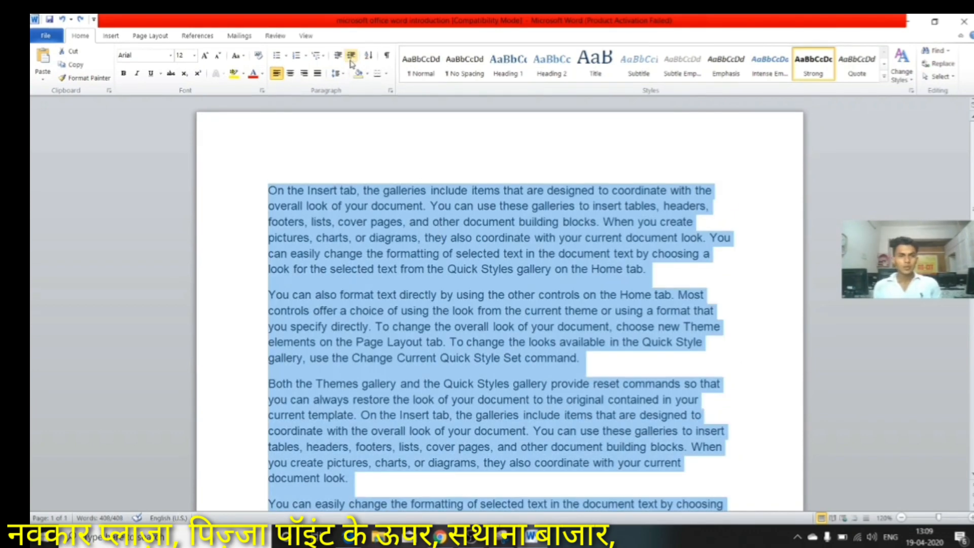
pyautogui.click(367, 74)
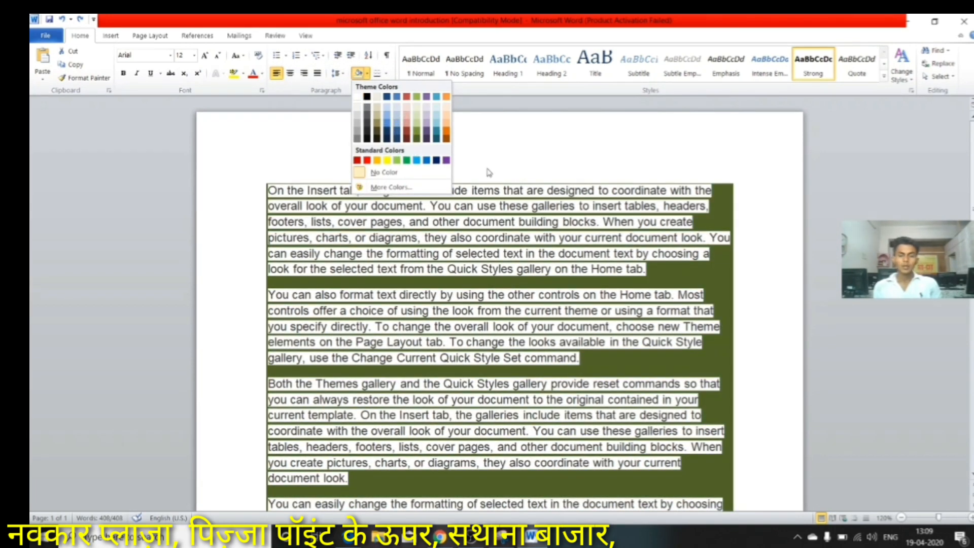
pyautogui.click(509, 222)
pyautogui.click(415, 222)
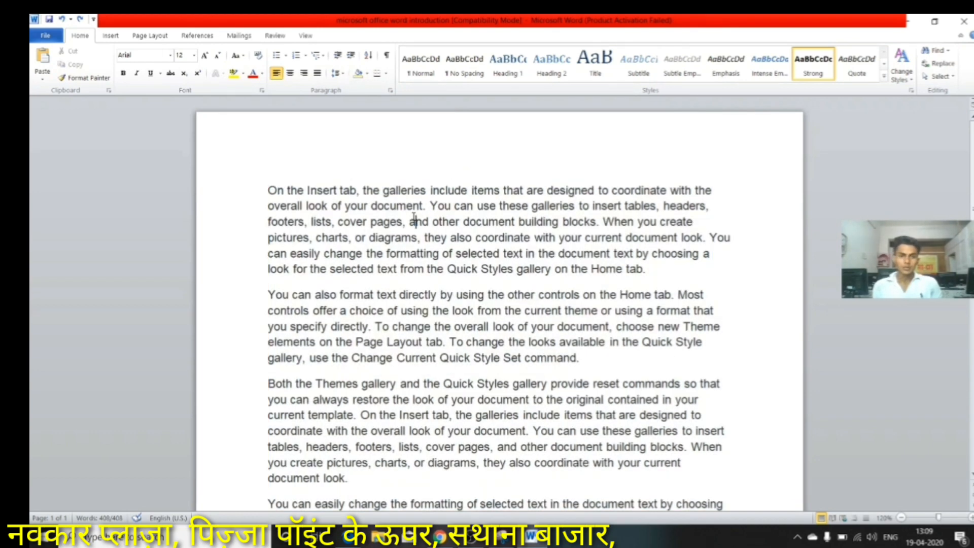
# Select the first paragraph and preview the theme and standard shading colours behind it without applying one.
pyautogui.moveTo(268, 190)
pyautogui.mouseDown()
pyautogui.moveTo(462, 222)
pyautogui.moveTo(690, 239)
pyautogui.moveTo(629, 263)
pyautogui.moveTo(429, 206)
pyautogui.moveTo(268, 191)
pyautogui.mouseUp()
pyautogui.click(631, 265)
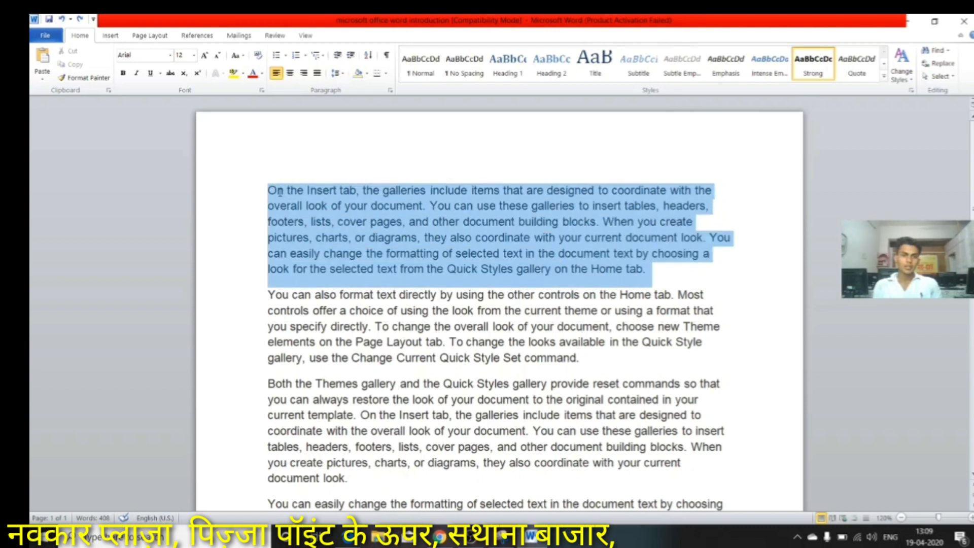
pyautogui.click(366, 73)
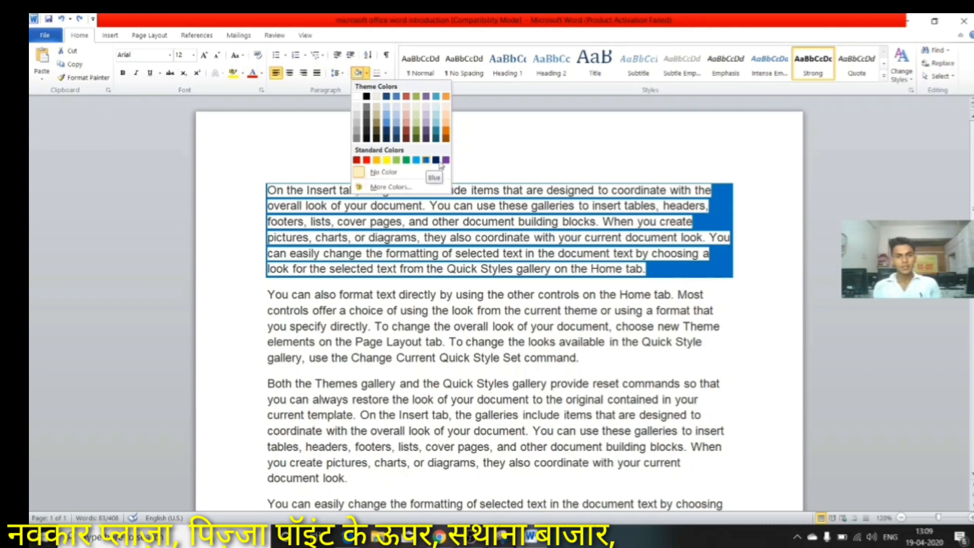
pyautogui.click(499, 233)
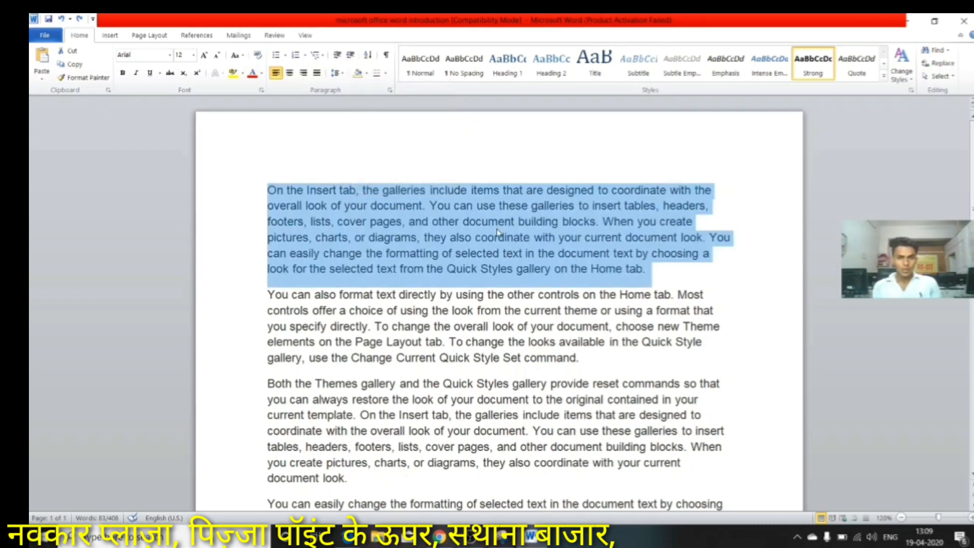
# Try a bottom border and a top border on the first paragraph, and undo both.
pyautogui.click(387, 76)
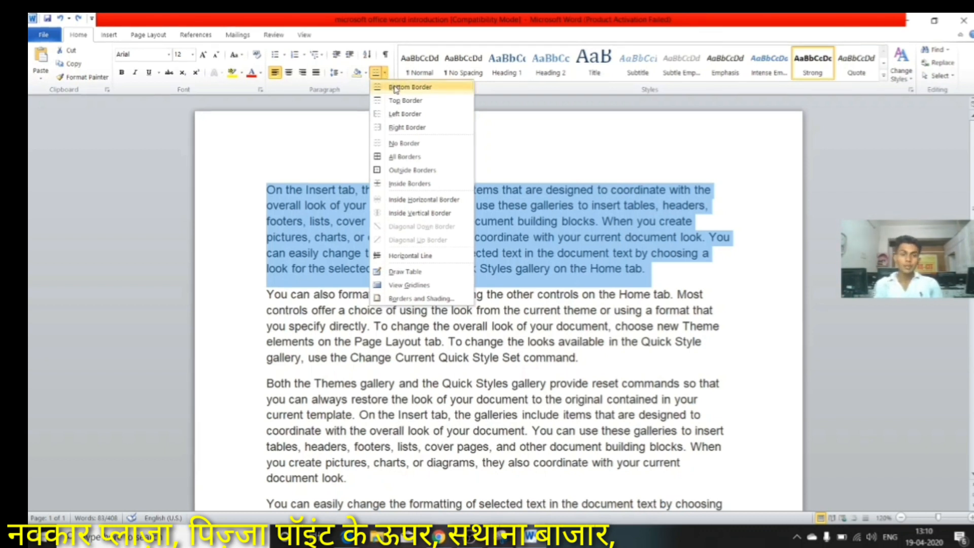
pyautogui.click(396, 87)
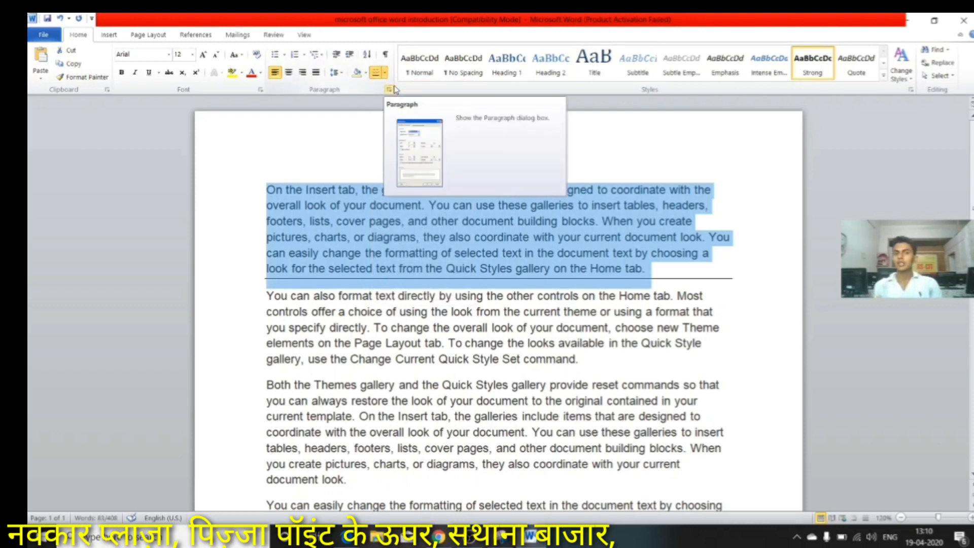
pyautogui.click(385, 73)
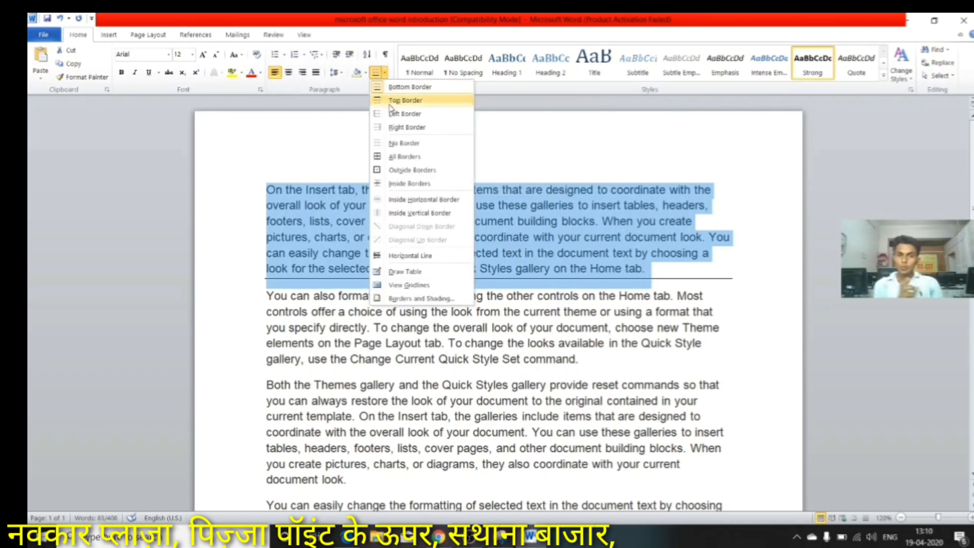
pyautogui.click(390, 103)
pyautogui.click(386, 74)
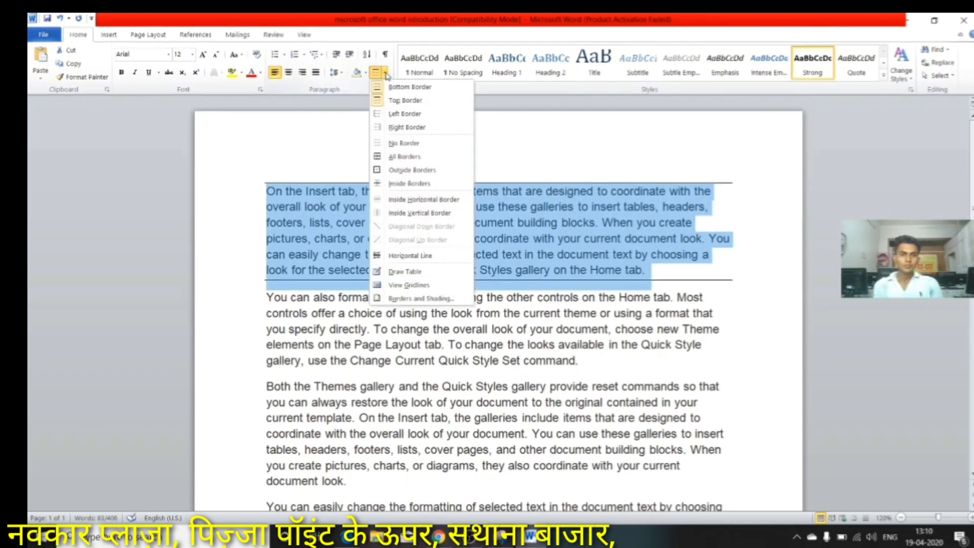
pyautogui.click(525, 228)
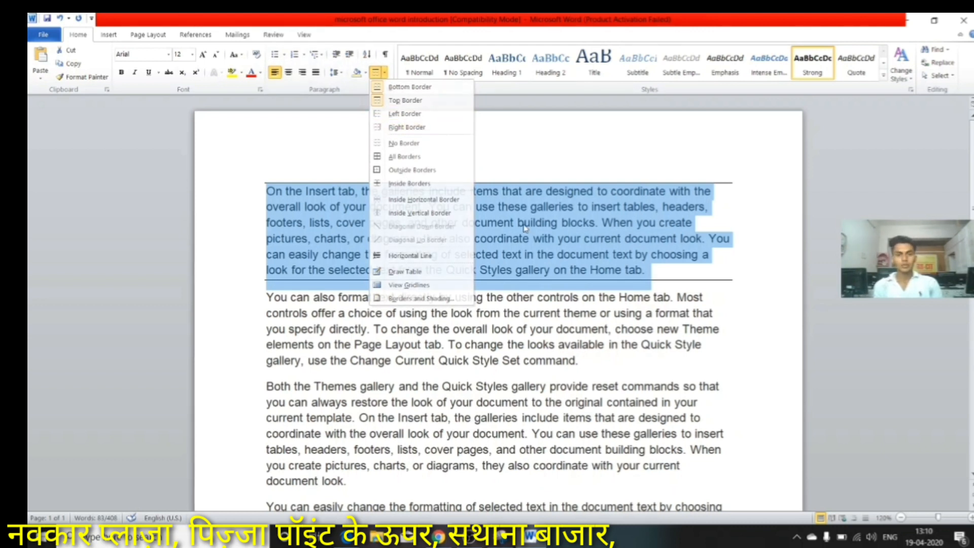
pyautogui.hotkey('ctrl', 'z')
pyautogui.hotkey('ctrl', 'z')
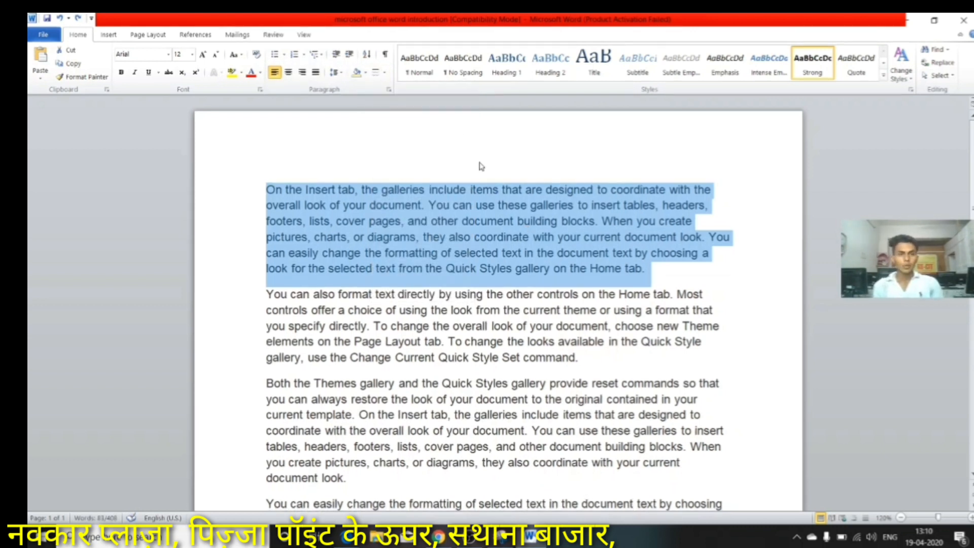
# Try the All Borders and Outside Borders options on the first paragraph, undoing each one.
pyautogui.click(385, 73)
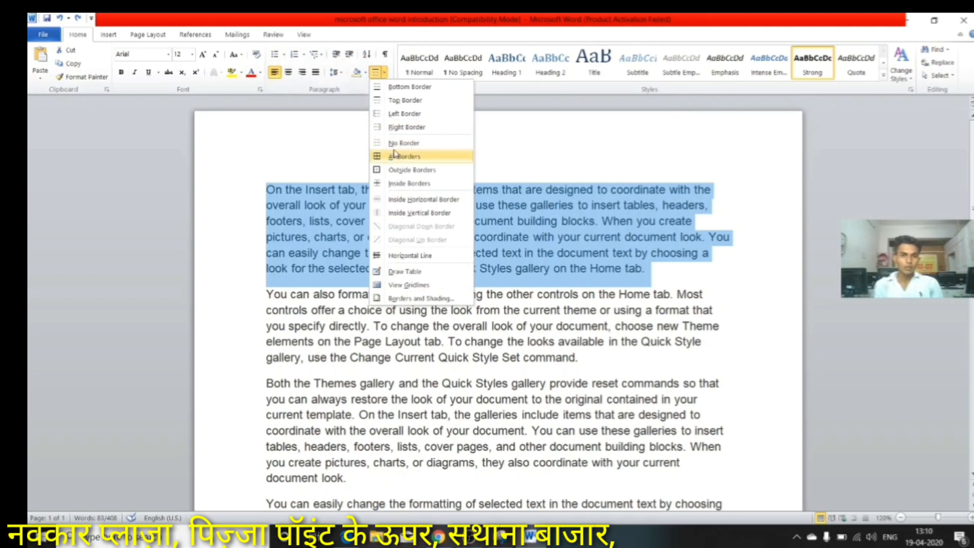
pyautogui.click(394, 162)
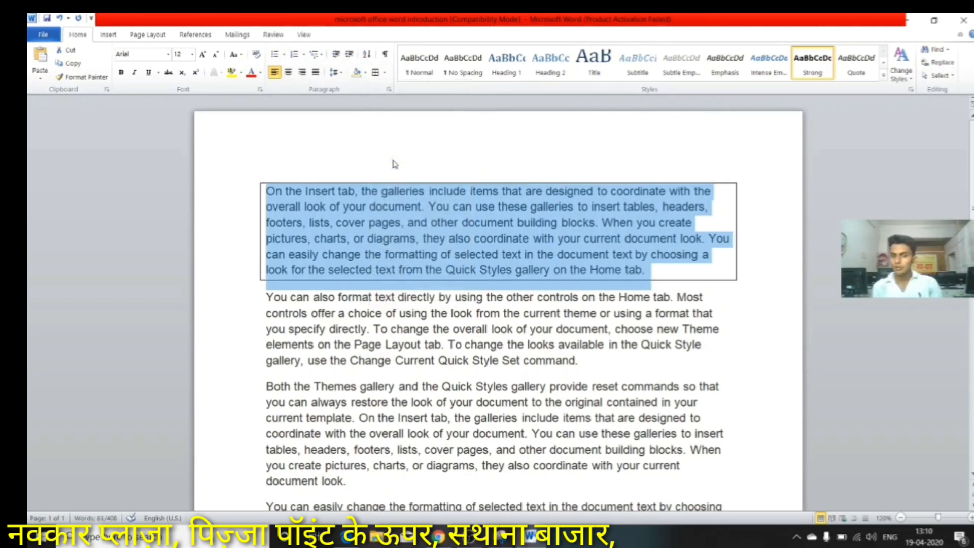
pyautogui.click(385, 73)
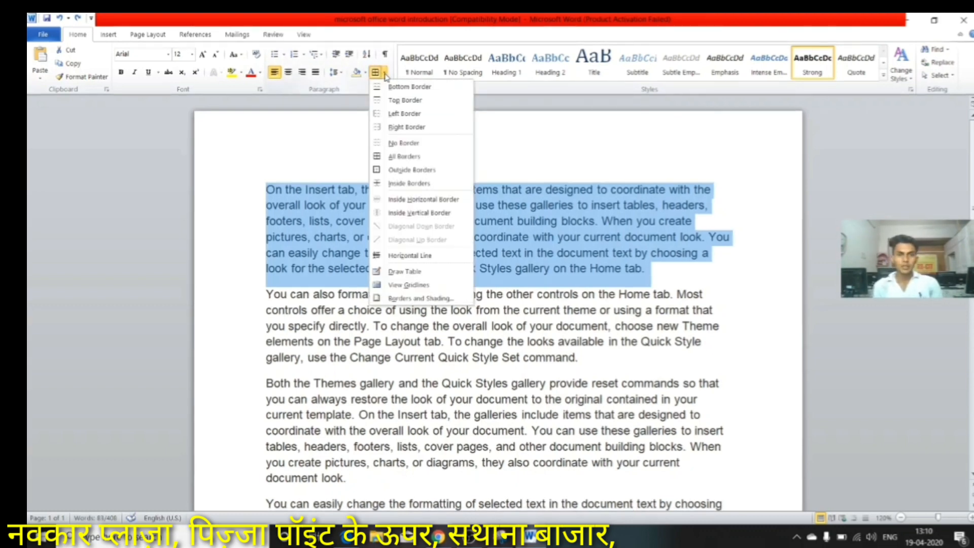
pyautogui.click(398, 170)
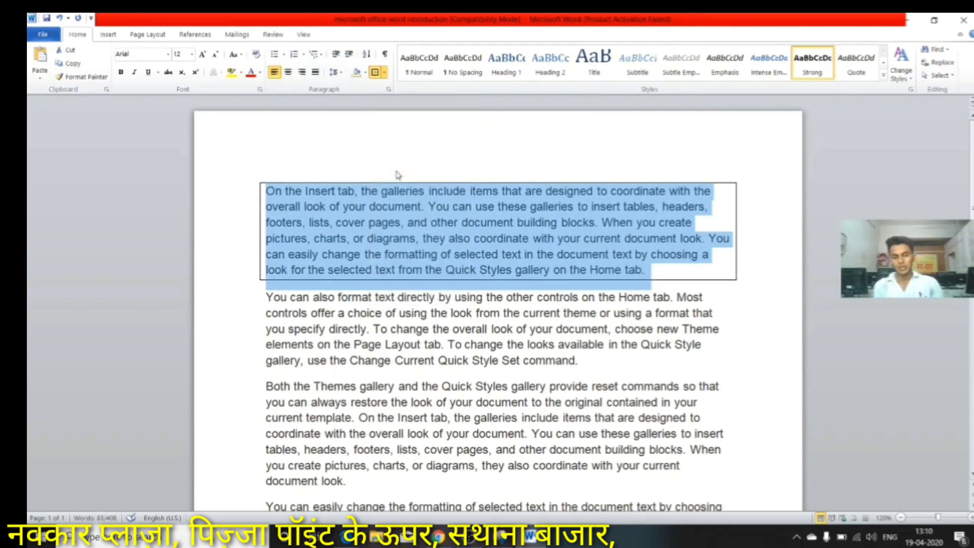
pyautogui.hotkey('ctrl', 'z')
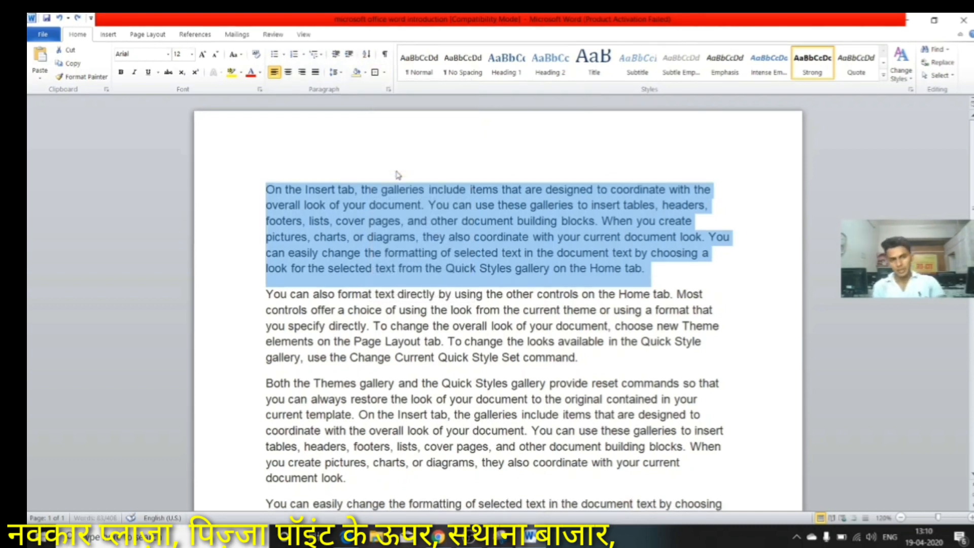
# Apply a red ½ pt box border around the first paragraph using the Borders and Shading settings.
pyautogui.click(384, 75)
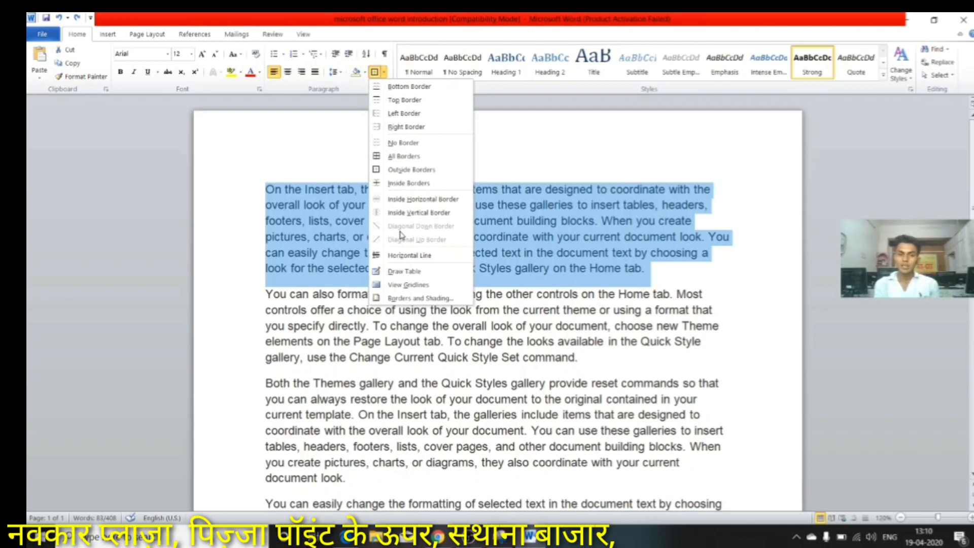
pyautogui.click(413, 298)
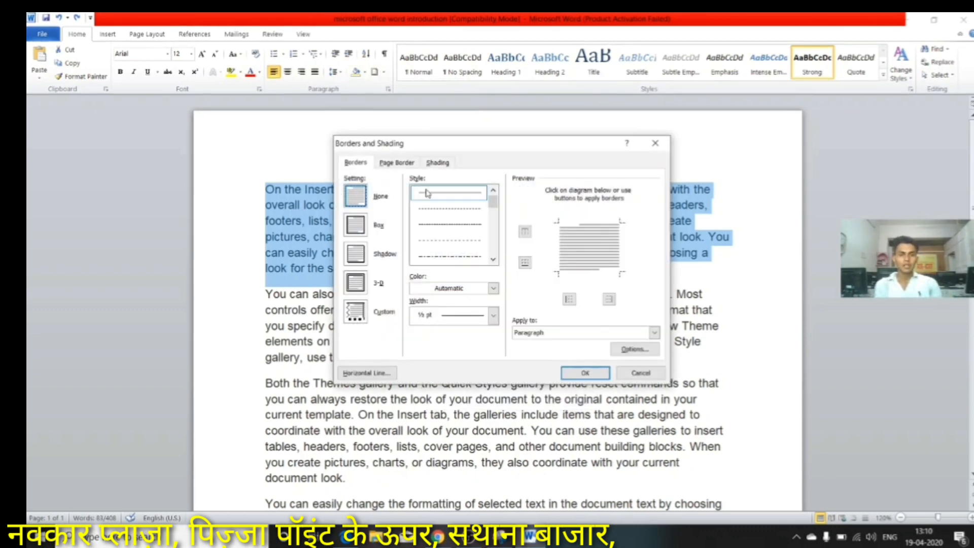
pyautogui.click(350, 221)
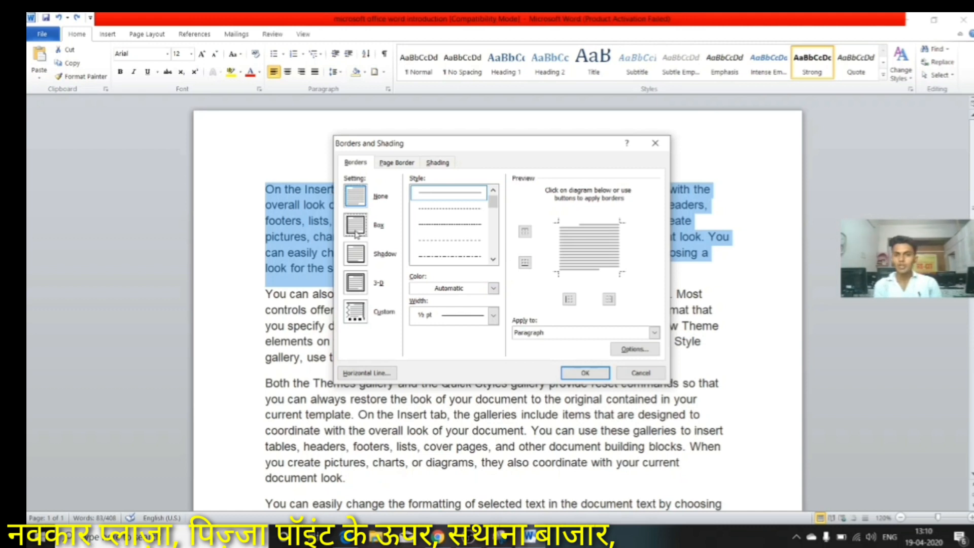
pyautogui.click(451, 287)
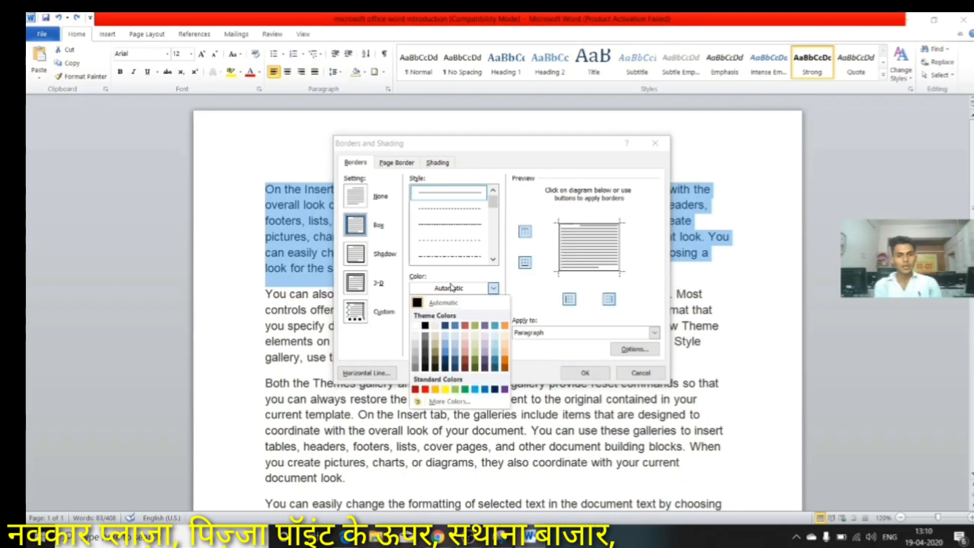
pyautogui.click(426, 389)
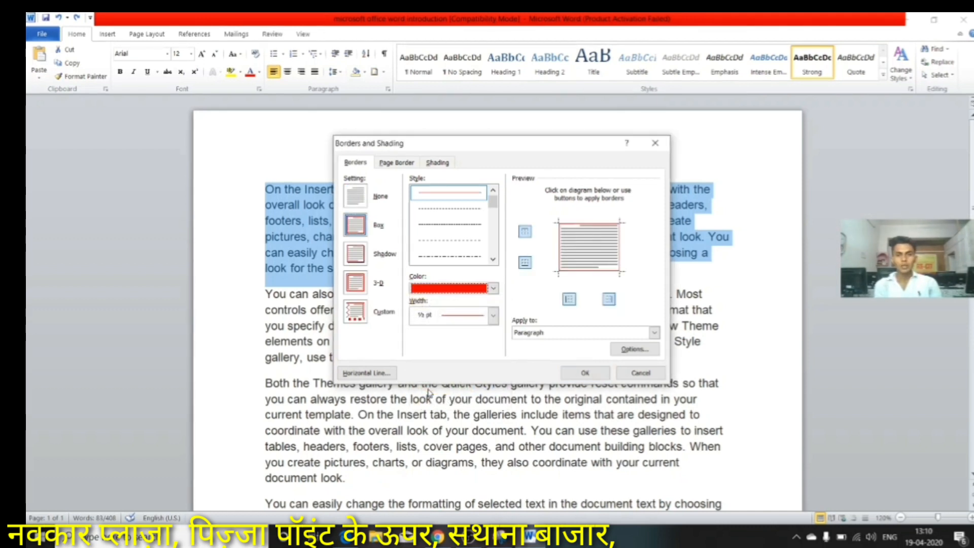
pyautogui.click(584, 374)
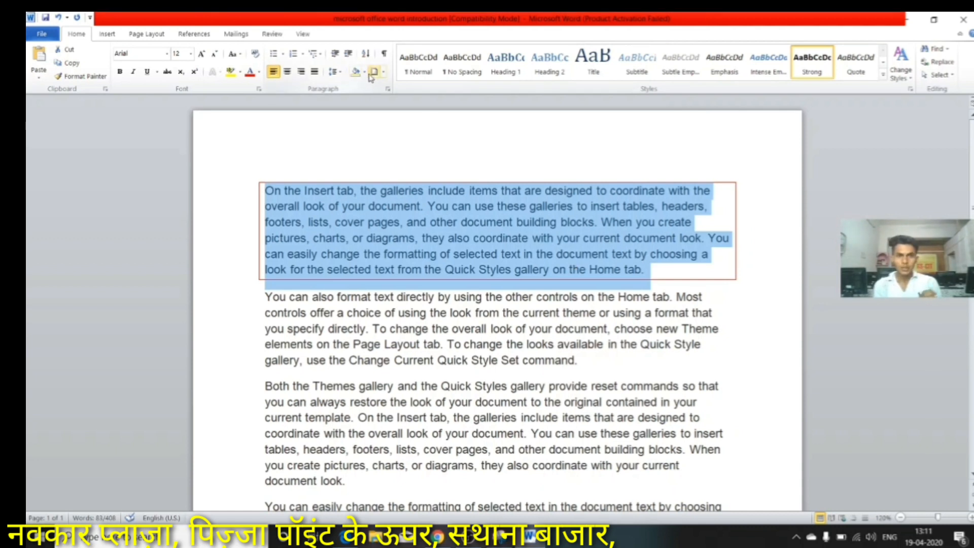
# Turn on the table gridlines view and undo the first paragraph's red box border.
pyautogui.click(383, 73)
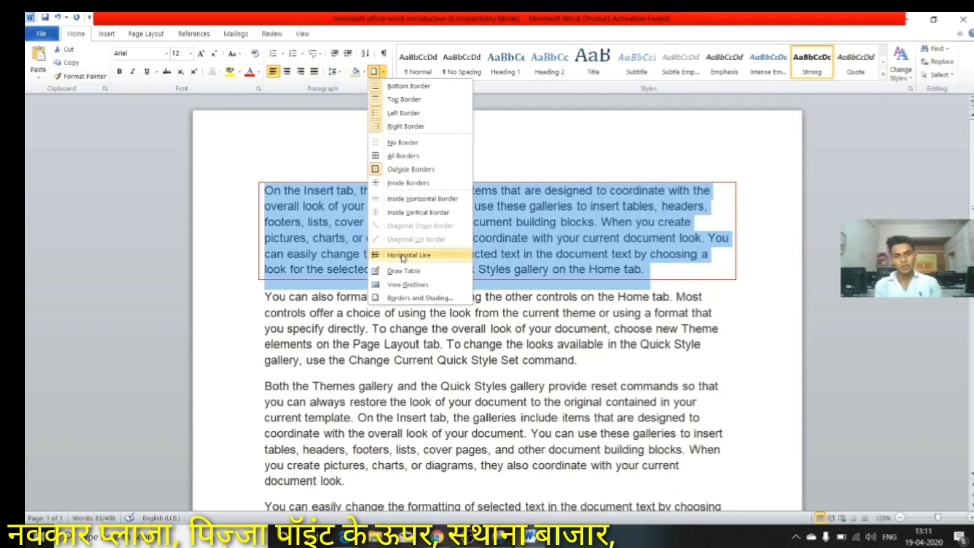
pyautogui.click(399, 285)
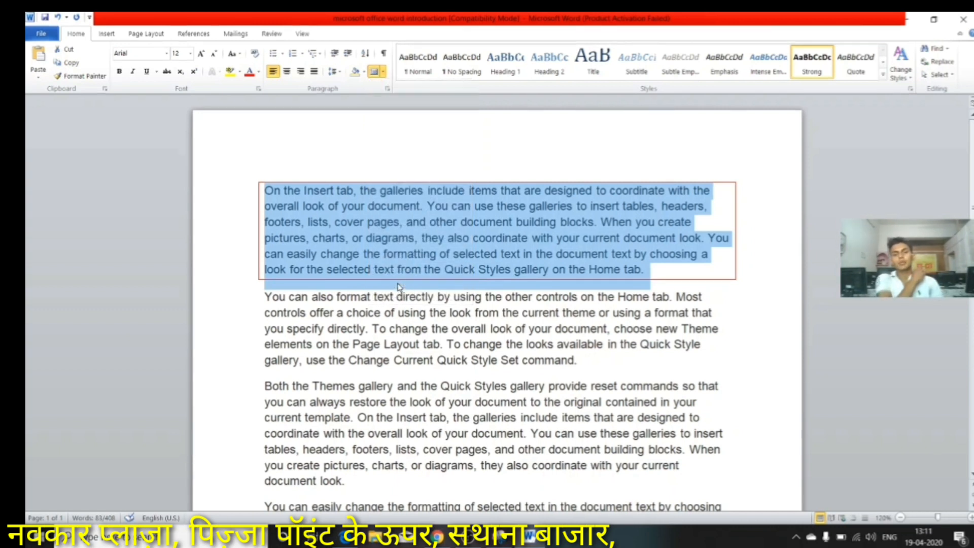
pyautogui.hotkey('ctrl', 'z')
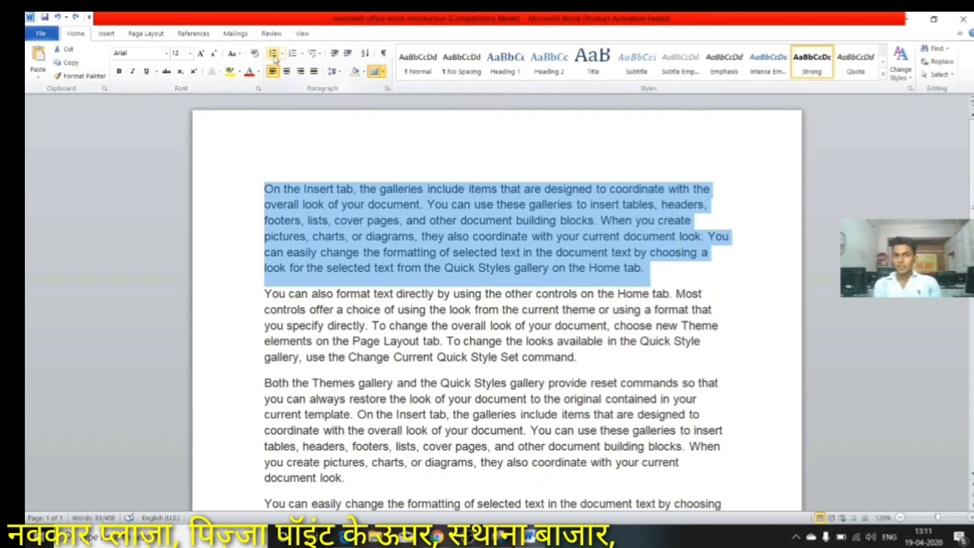
# Insert four blank lines above the first paragraph at the start of the document.
pyautogui.click(432, 237)
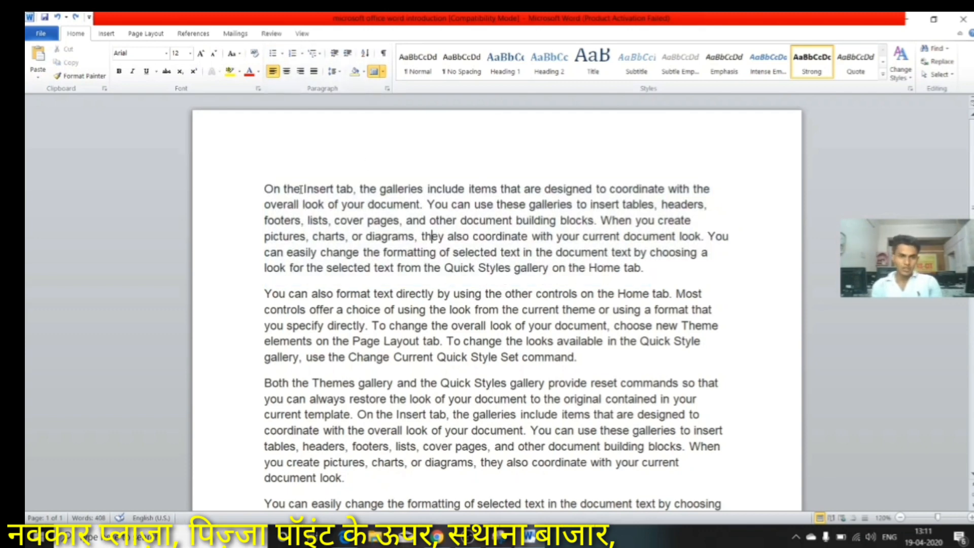
pyautogui.press('Return')
pyautogui.press('Return')
pyautogui.press('Return')
pyautogui.press('Return')
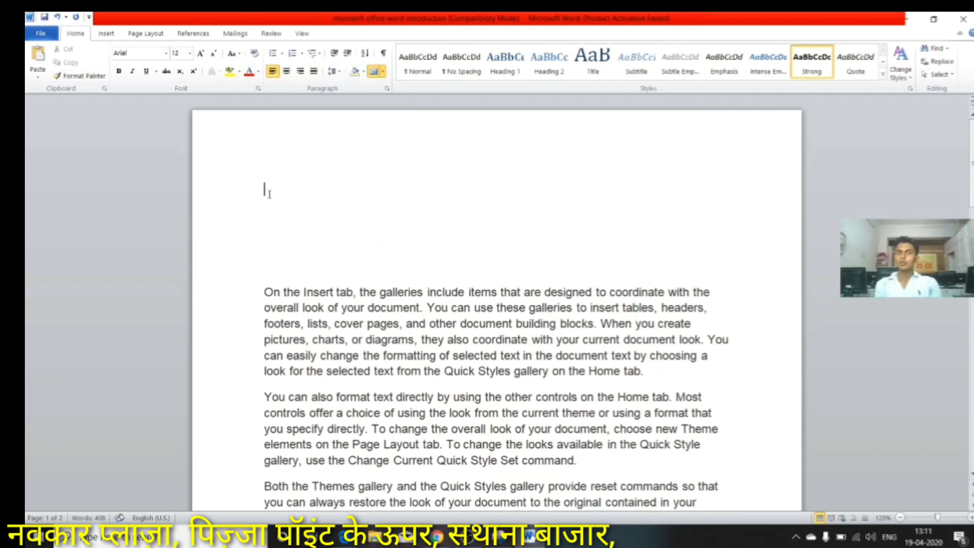
# Start a bulleted list with the four-diamond bullet on the first blank line, with the items DZFASGHAKJLGH and DSMGHSDJGR.
pyautogui.click(281, 55)
pyautogui.click(281, 56)
pyautogui.click(282, 55)
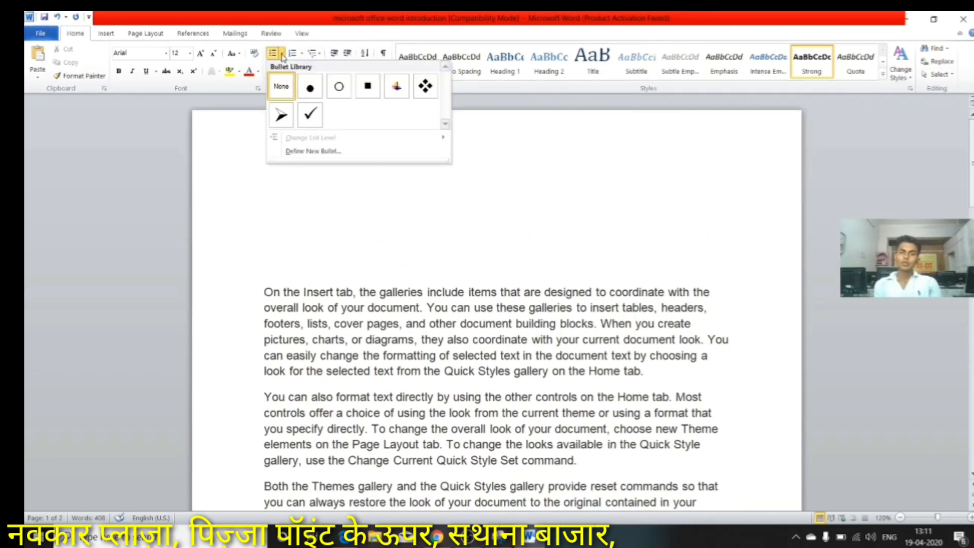
pyautogui.click(425, 86)
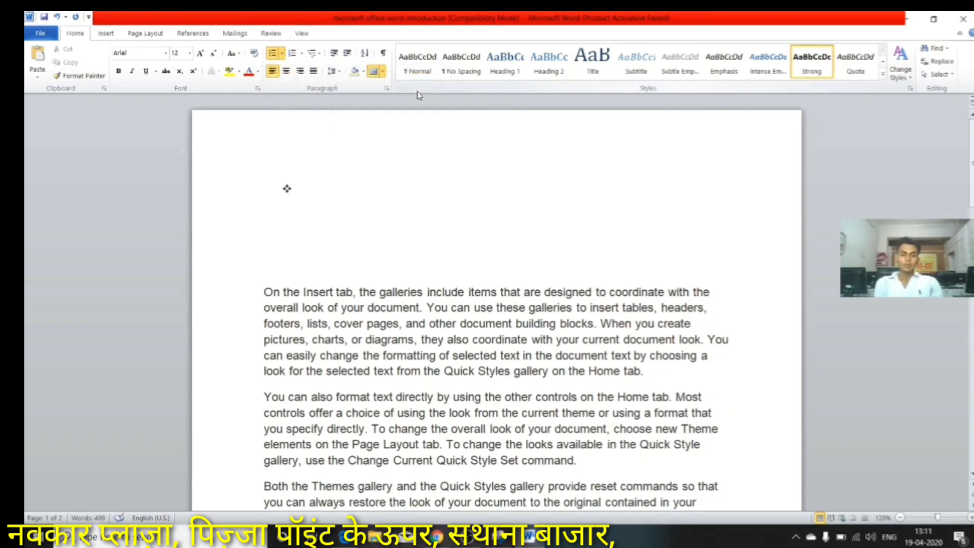
pyautogui.write('DZFASGHAKJLGH')
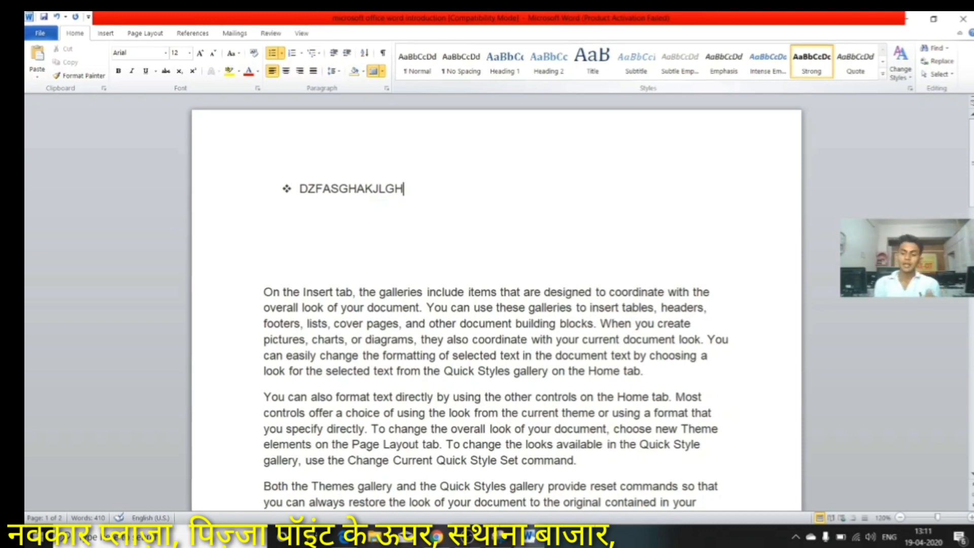
pyautogui.press('Return')
pyautogui.write('DSMGHSDJGR')
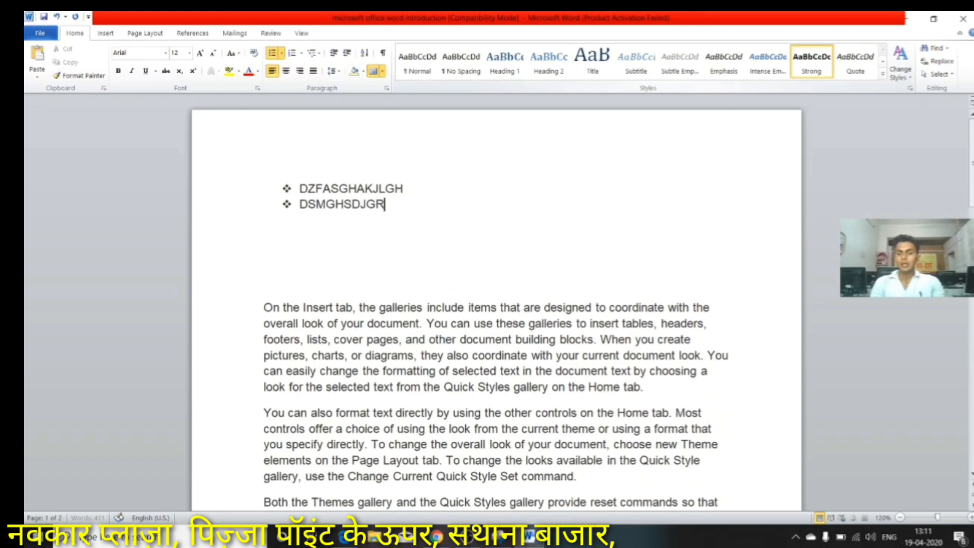
# Add the bulleted items CFHC, SDGDS and XFGJDJ below DSMGHSDJGR and end the bulleted list.
pyautogui.press('Return')
pyautogui.write('CFHC')
pyautogui.press('Return')
pyautogui.write('SDG')
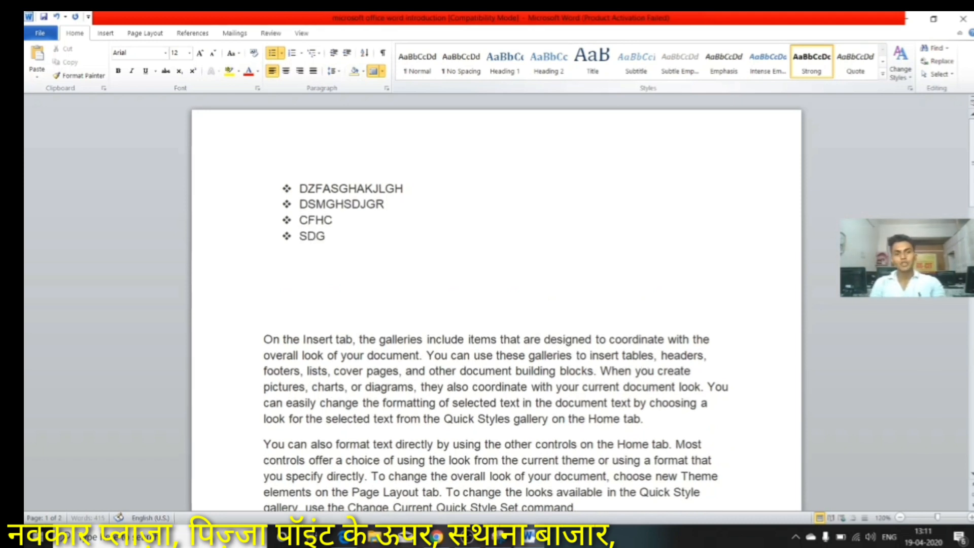
pyautogui.write('DS')
pyautogui.press('Return')
pyautogui.write('XFGJDJ')
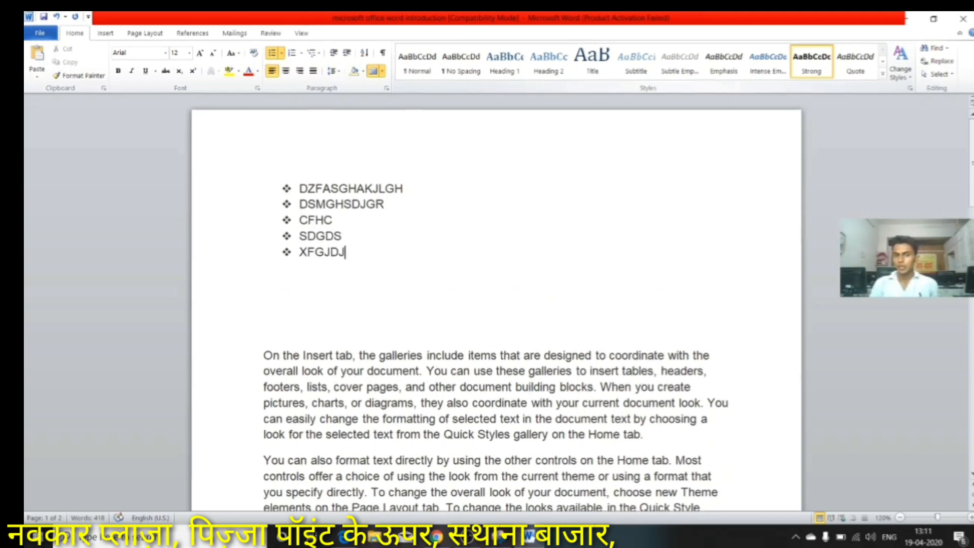
pyautogui.press('Return')
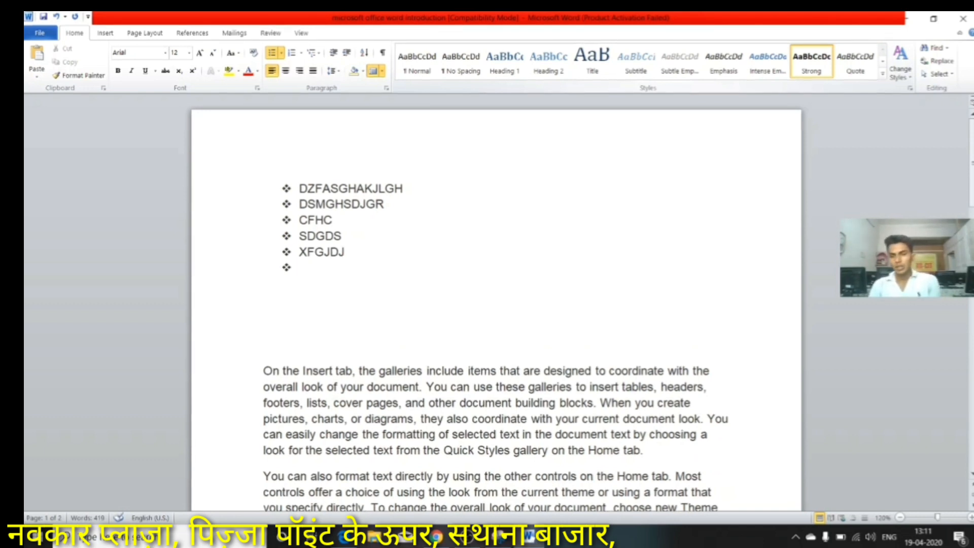
pyautogui.press('Return')
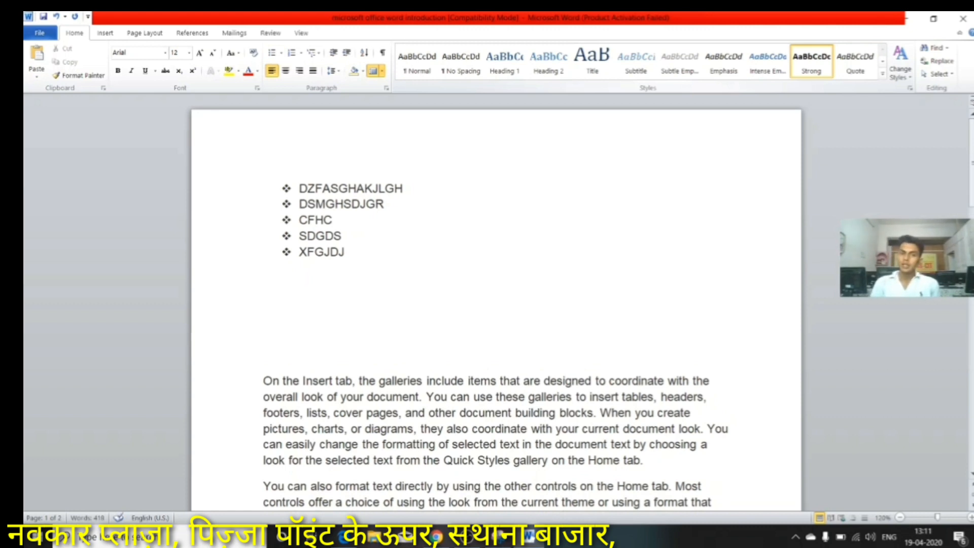
# Start a 1. 2. 3. numbered list below the bullets with the items DSRYESIJOESI;RJHOIERSJHERSH, DFFHSDXDSSHSDS and DSHFSDHDSHDSH.
pyautogui.click(301, 54)
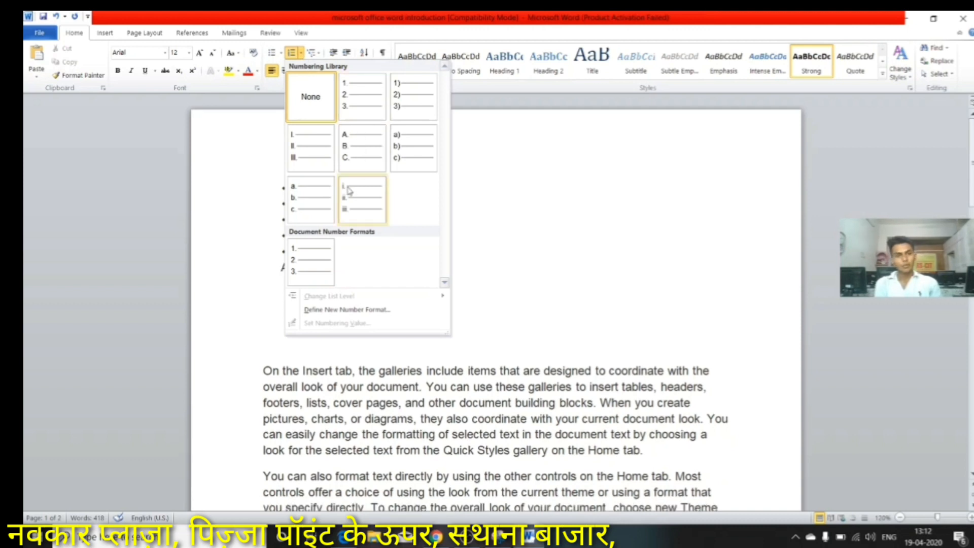
pyautogui.click(355, 100)
pyautogui.write('DSRYESIJOESI;RJHOIERSJHERSH')
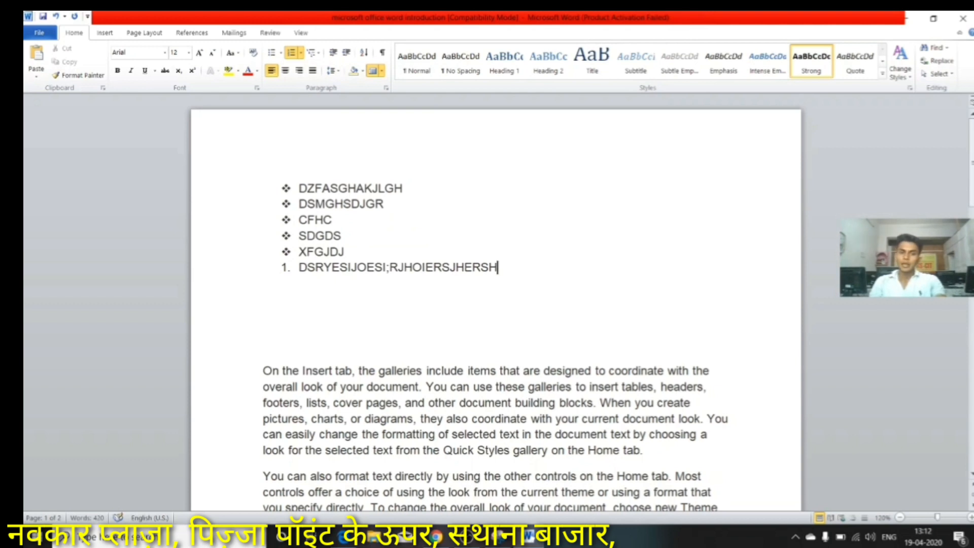
pyautogui.press('Return')
pyautogui.write('DFFHSDXDSSHSDS')
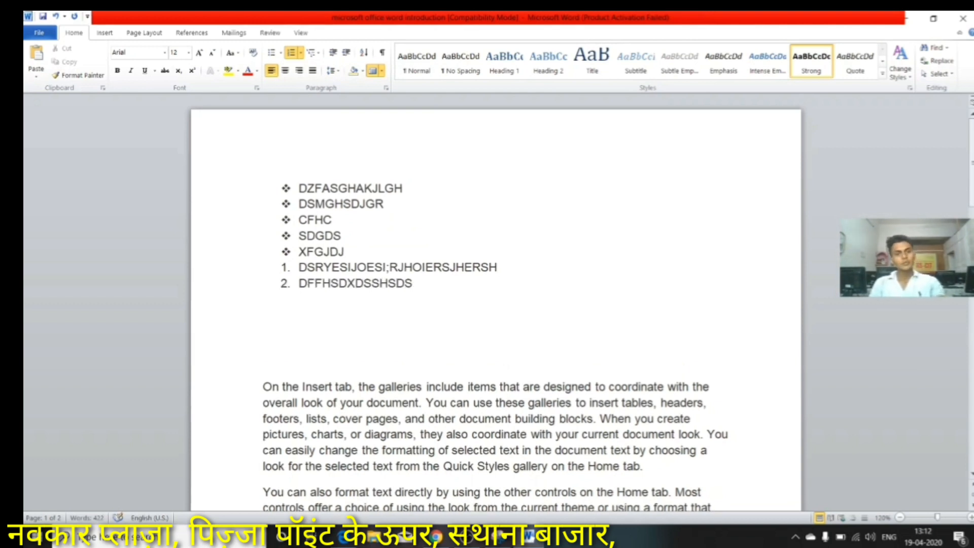
pyautogui.press('Return')
pyautogui.write('DSHFSDHDSHDSH')
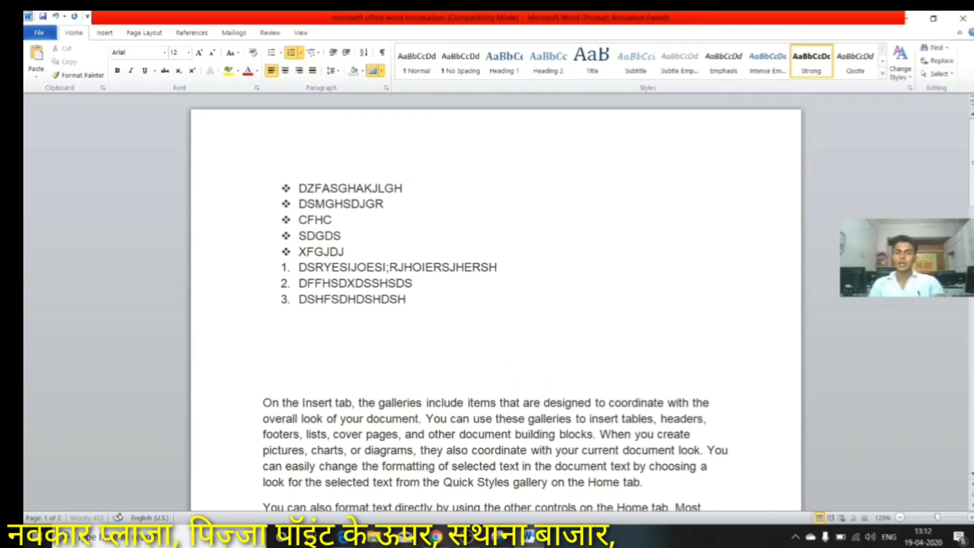
# Continue the numbered list with the items DSFHDFSFDH, DFSHDFSF and FDHFDHHT.
pyautogui.press('Return')
pyautogui.write('DSFHDFSFDH')
pyautogui.press('Return')
pyautogui.write('DFSHDFSF')
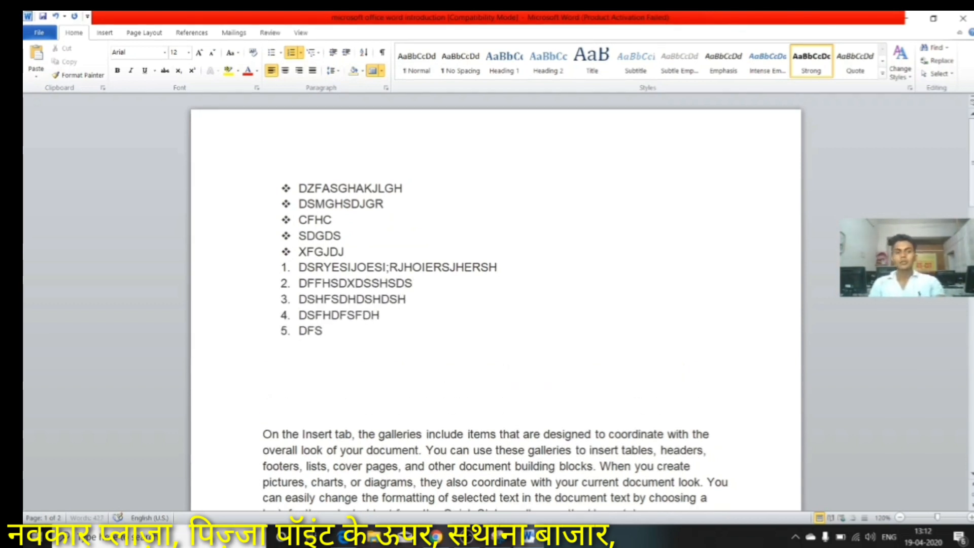
pyautogui.press('Return')
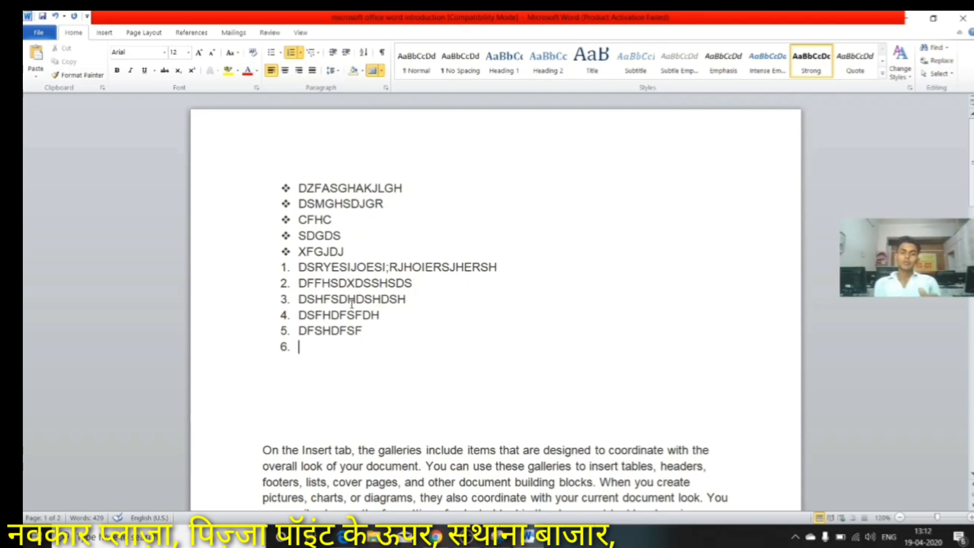
pyautogui.write('FDHFDHHT')
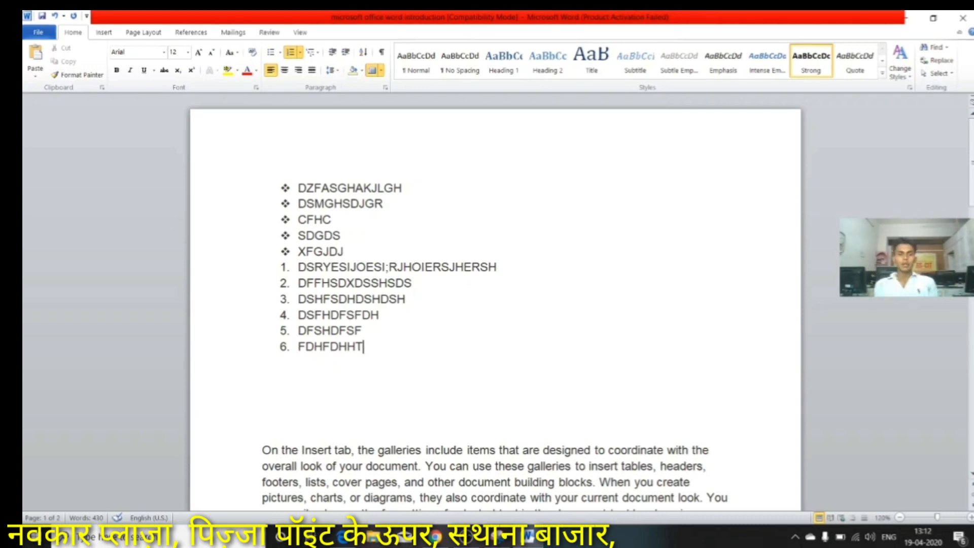
# Apply the 1., 1.1., 1.1.1. multilevel list format to the numbered list.
pyautogui.click(318, 53)
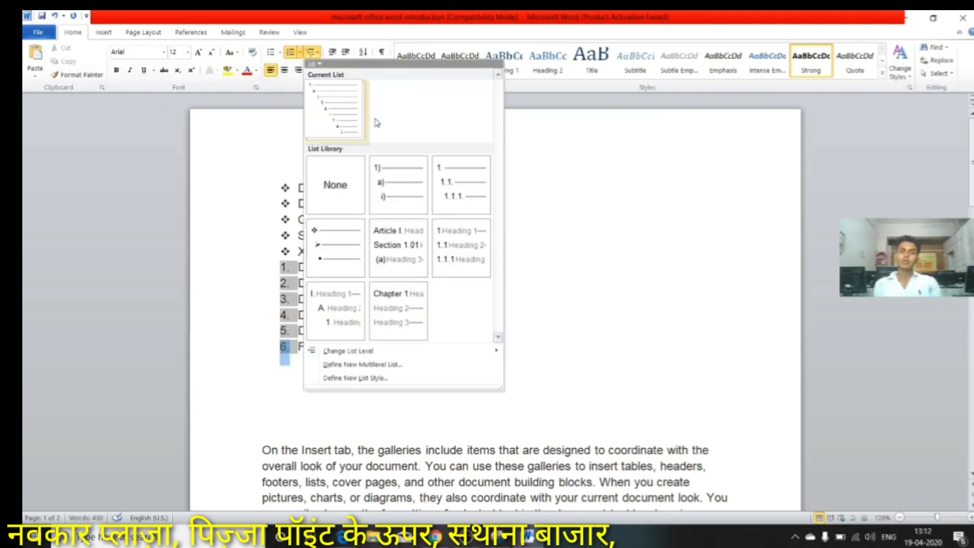
pyautogui.moveTo(412, 184)
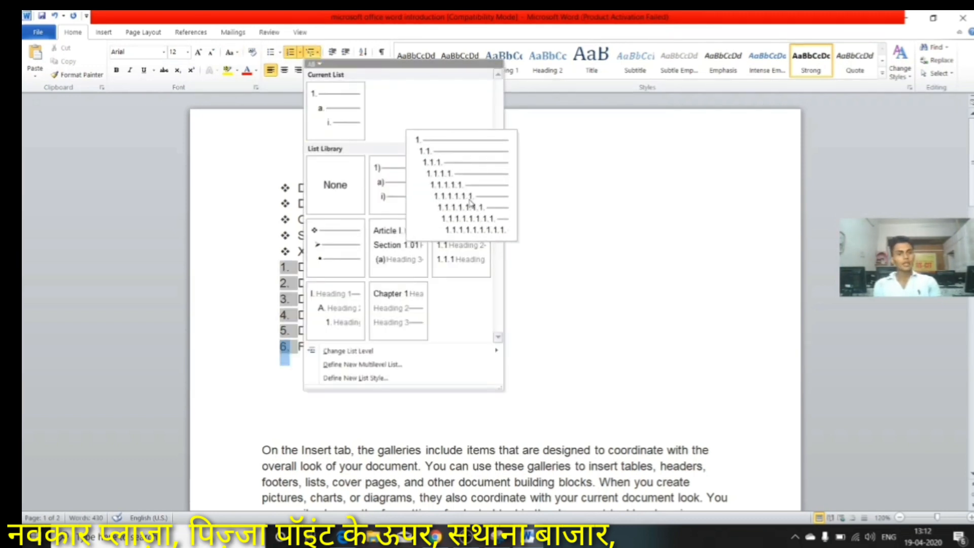
pyautogui.moveTo(408, 250)
pyautogui.moveTo(448, 205)
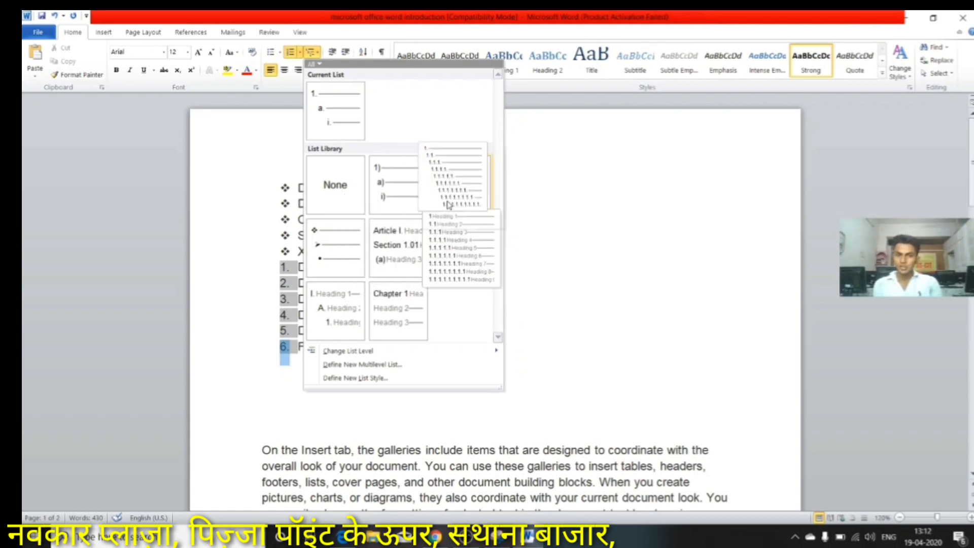
pyautogui.click(448, 204)
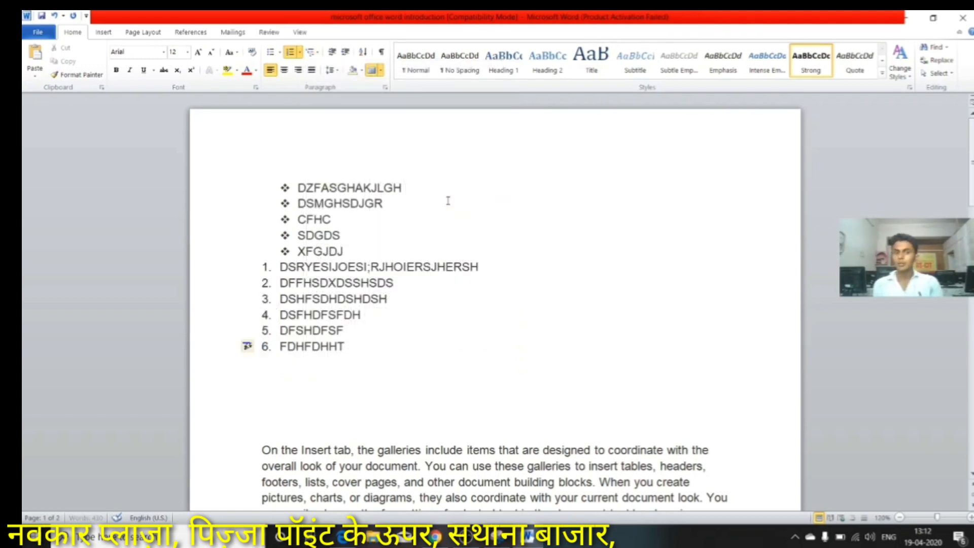
# Add the second-level items rstjhrsdhrn, d,fjshkjgdsk and dhfsdsd under item 6 and start one more sub-item.
pyautogui.press('Return')
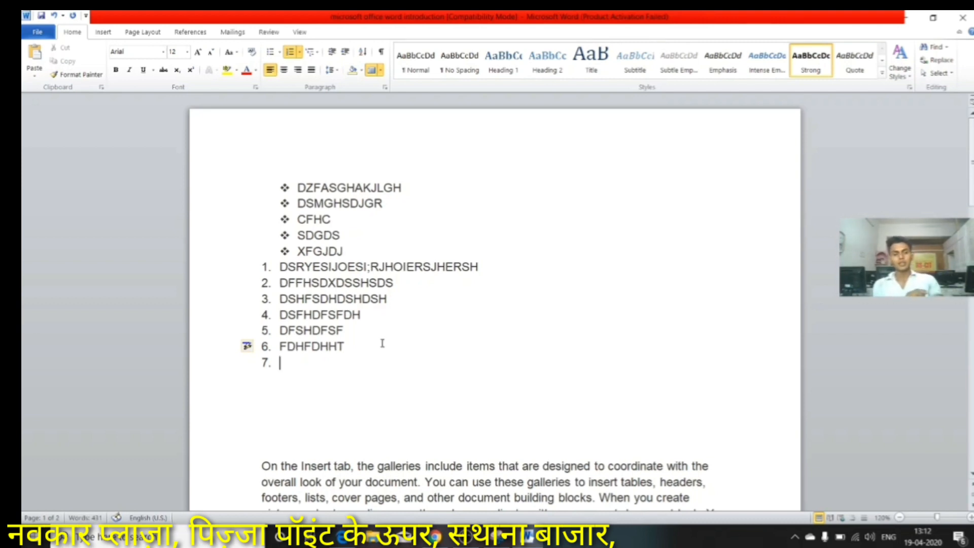
pyautogui.press('Tab')
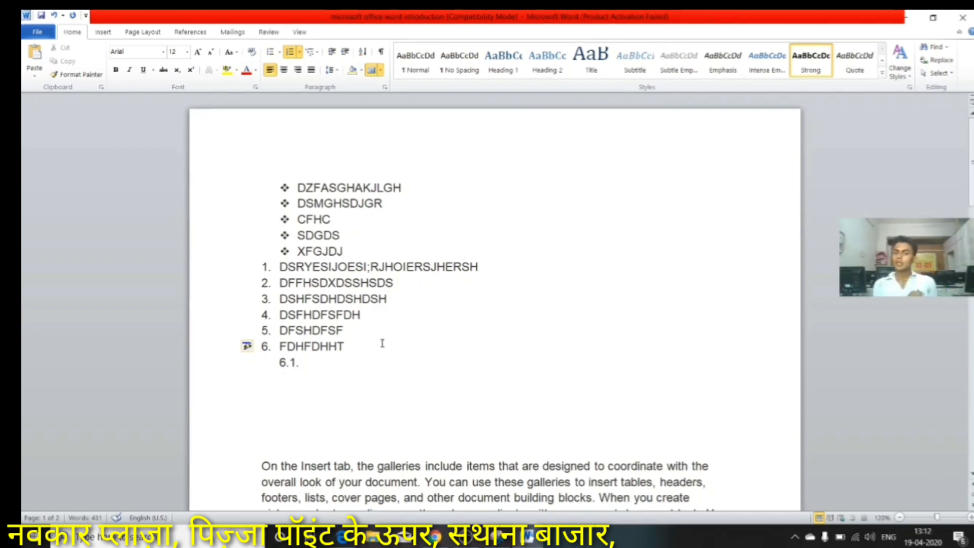
pyautogui.write('rstjhrsdhrn')
pyautogui.press('Return')
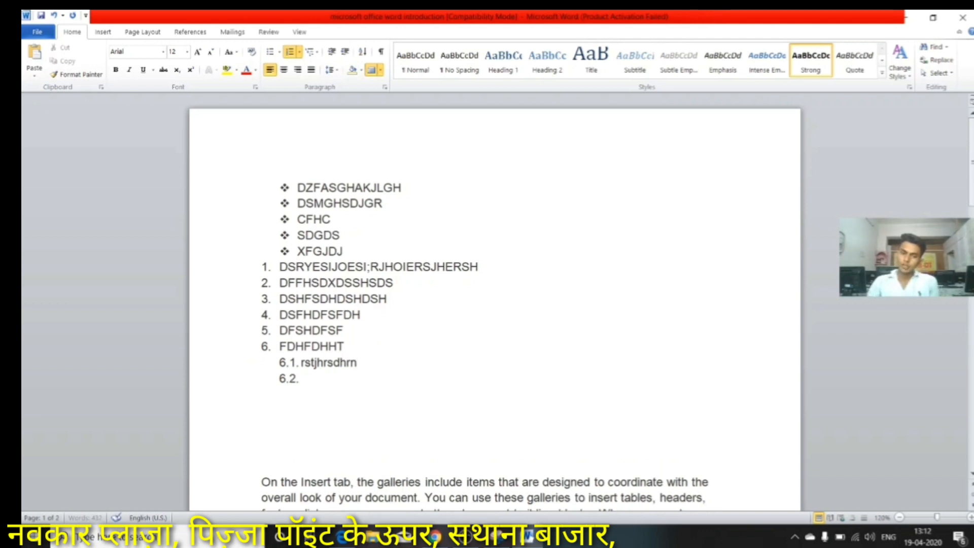
pyautogui.write('d,fjshkjgdsk')
pyautogui.press('Return')
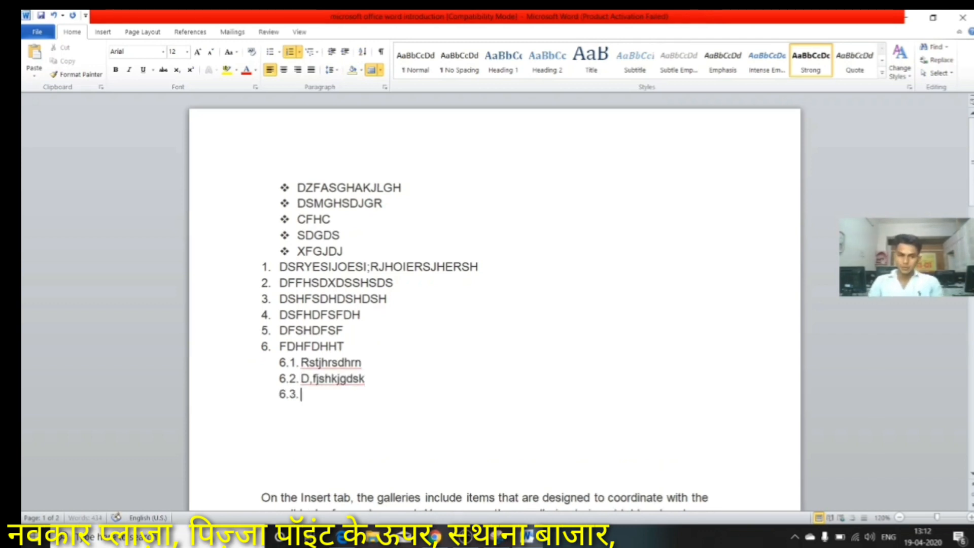
pyautogui.write('dhfsdsd')
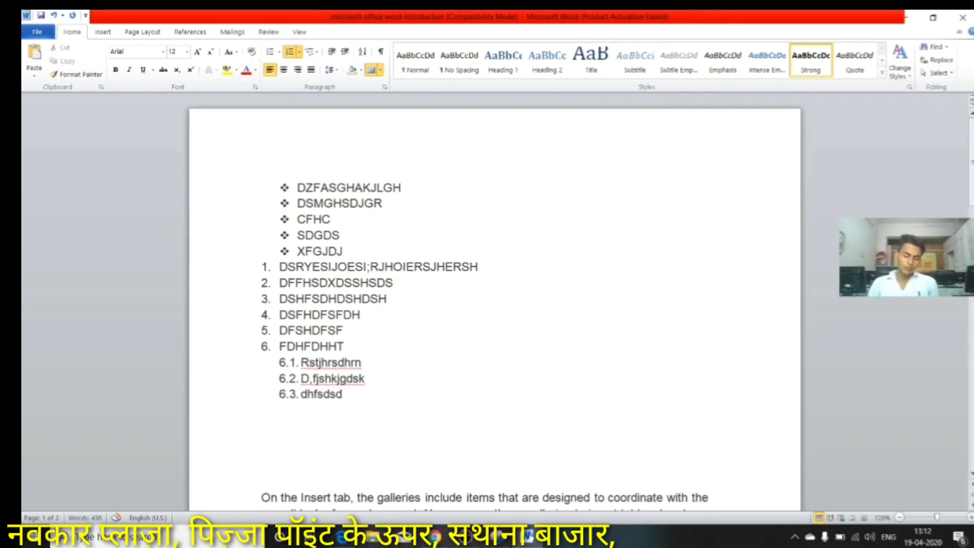
pyautogui.press('Return')
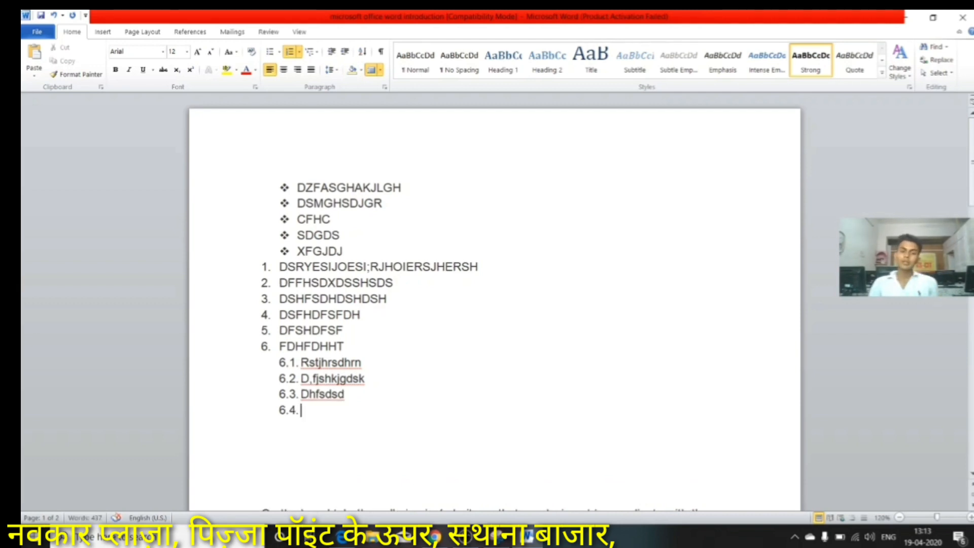
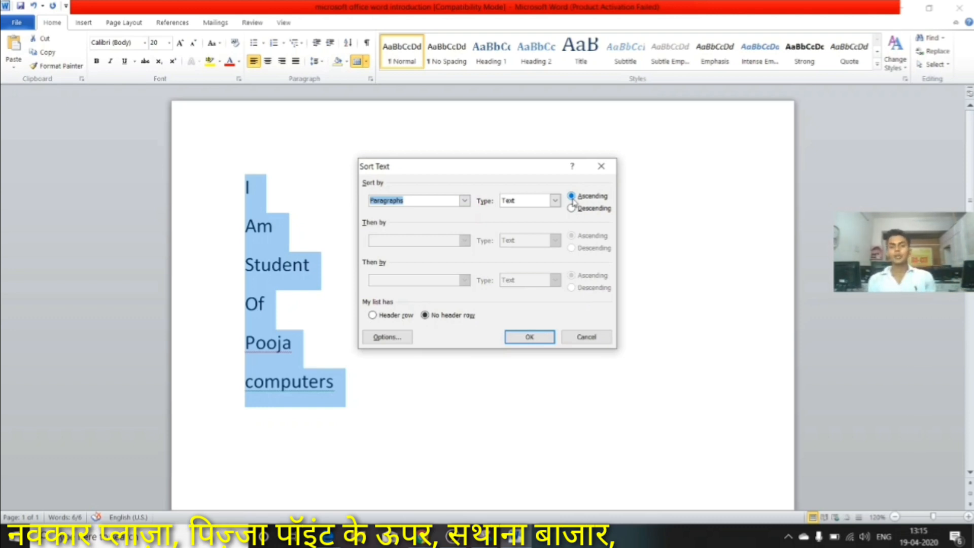
# Sort the six selected one-word paragraphs as text in descending order and re-sort them in ascending order.
pyautogui.click(572, 207)
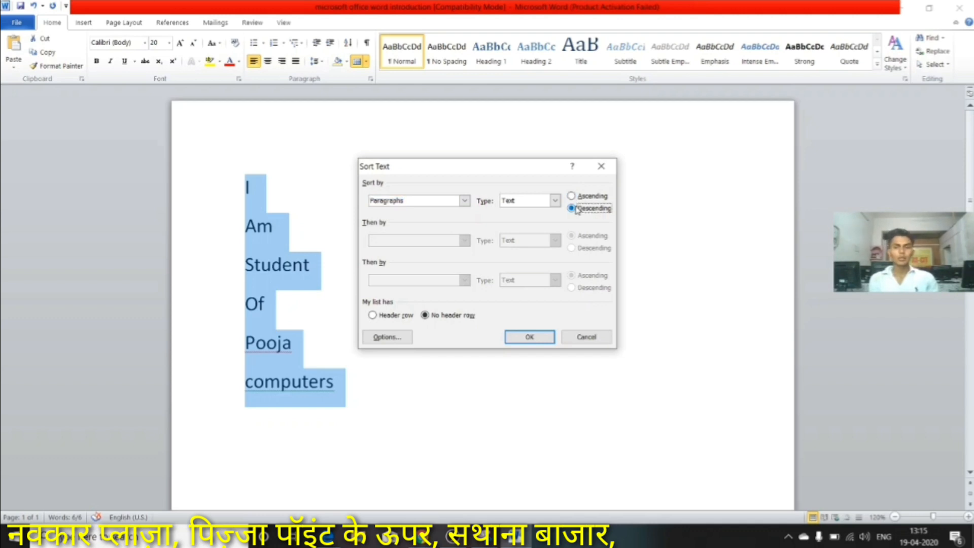
pyautogui.click(530, 339)
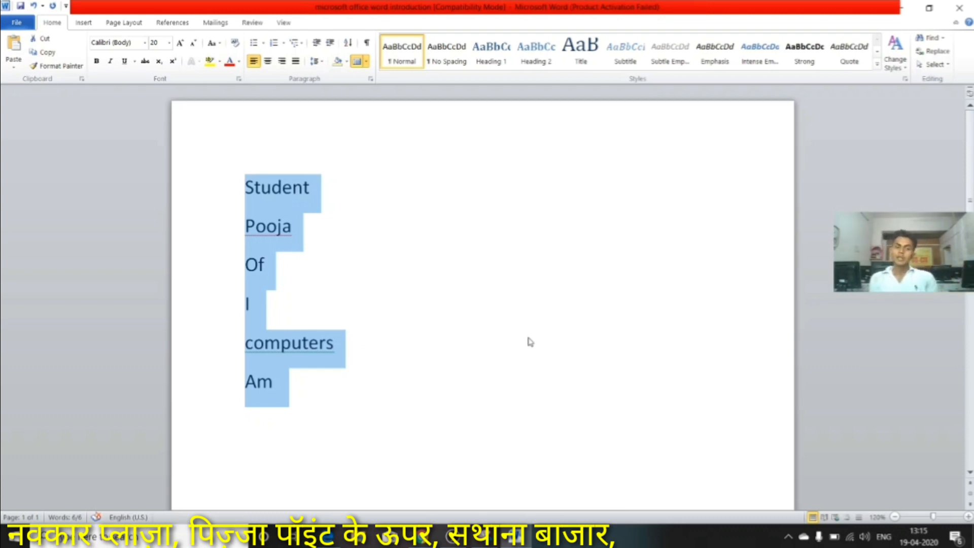
pyautogui.click(348, 42)
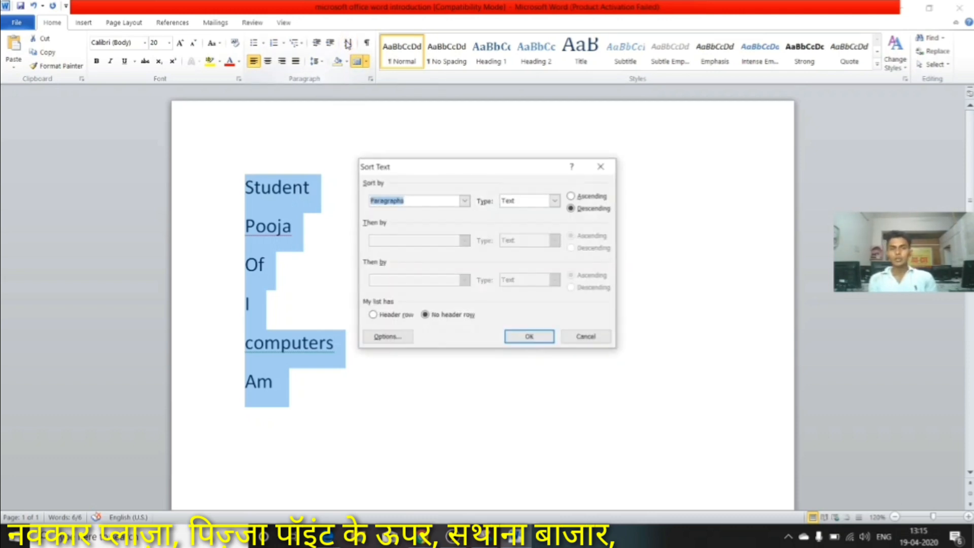
pyautogui.click(595, 196)
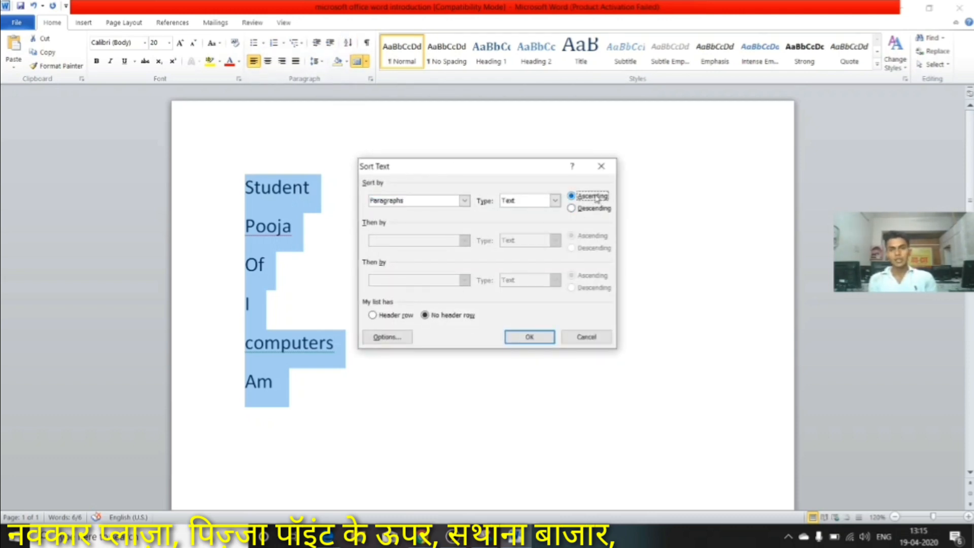
pyautogui.click(527, 338)
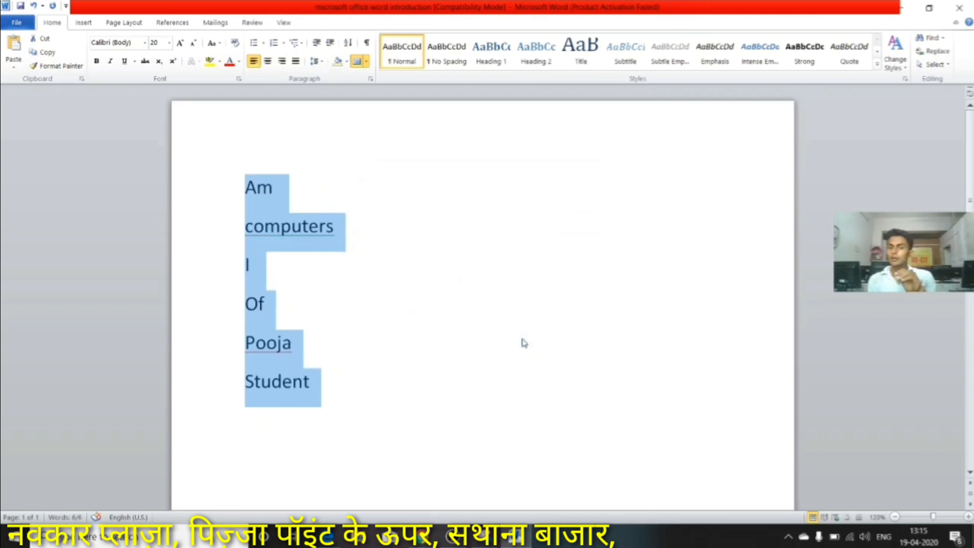
# Add the numbers 52, 63, 85, 74 and 65 on separate lines below Student.
pyautogui.click(346, 393)
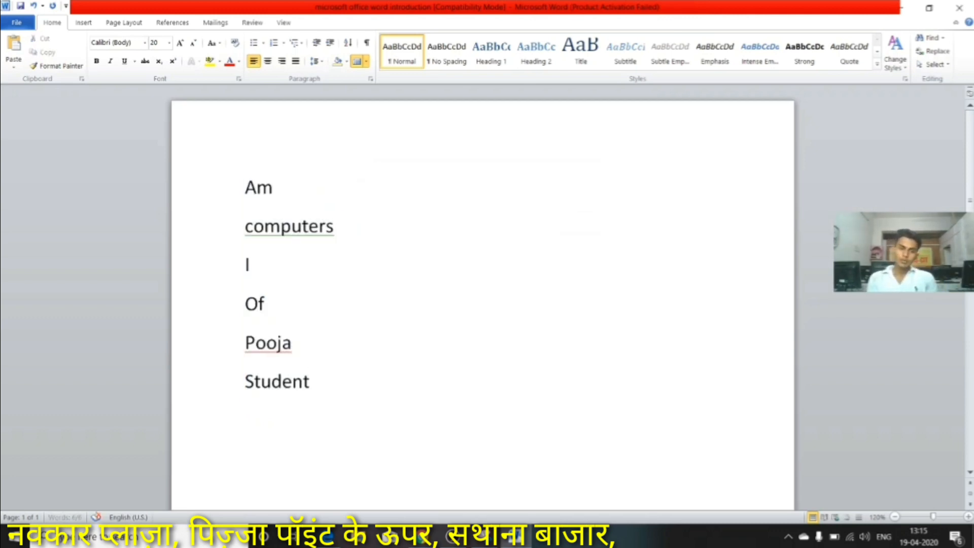
pyautogui.press('Return')
pyautogui.write('52')
pyautogui.press('Return')
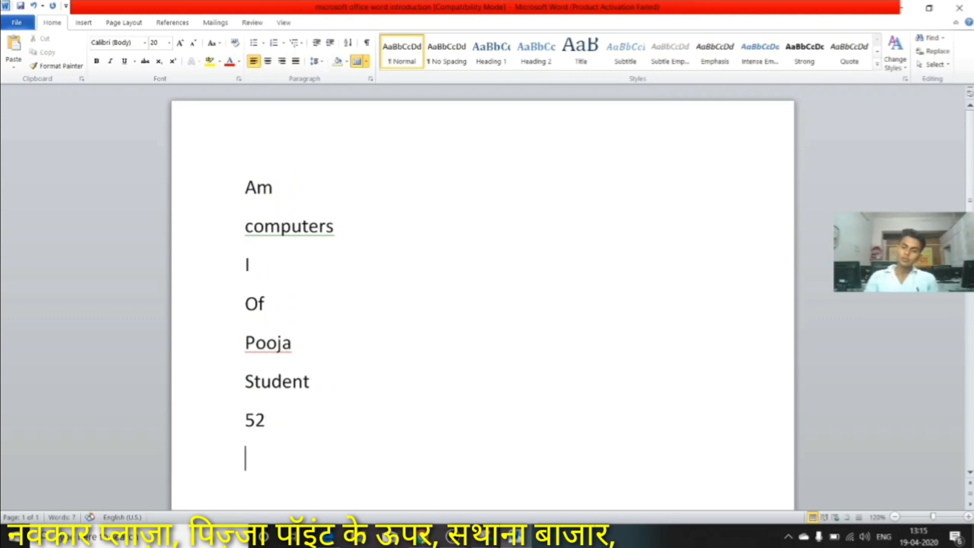
pyautogui.write('63')
pyautogui.press('Return')
pyautogui.write('85')
pyautogui.press('Return')
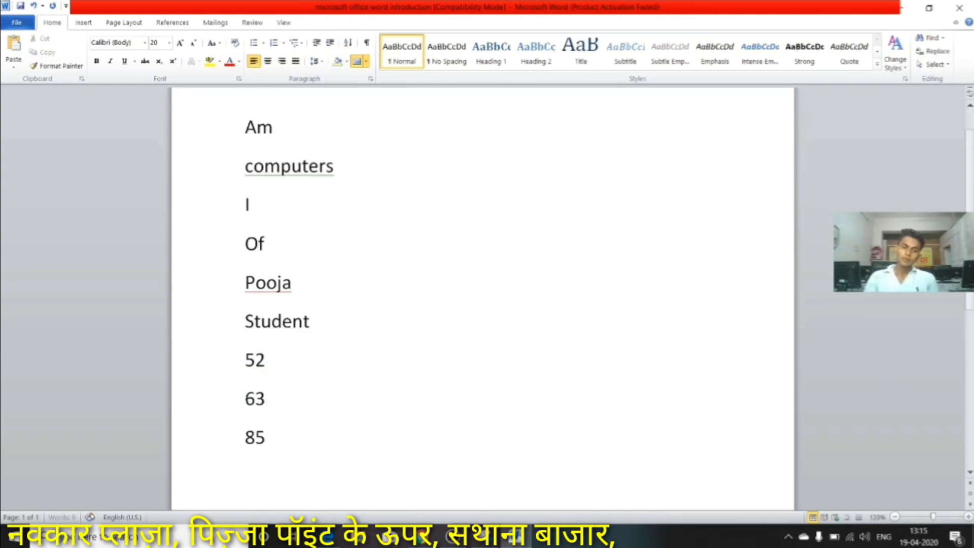
pyautogui.write('74')
pyautogui.press('Return')
pyautogui.write('65')
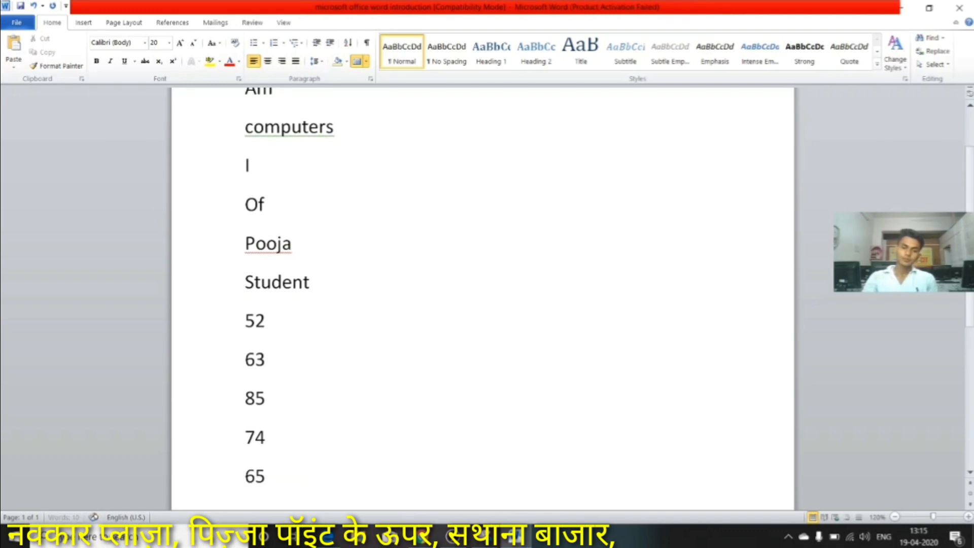
pyautogui.press('Return')
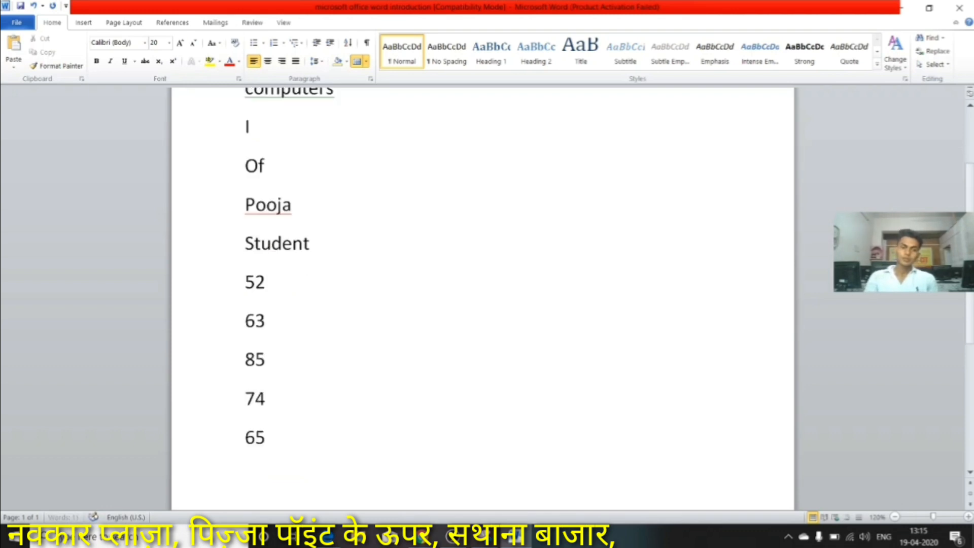
# Sort the five number lines below Student by paragraphs as Number in ascending order.
pyautogui.click(244, 283)
pyautogui.moveTo(250, 295); pyautogui.dragTo(285, 440)
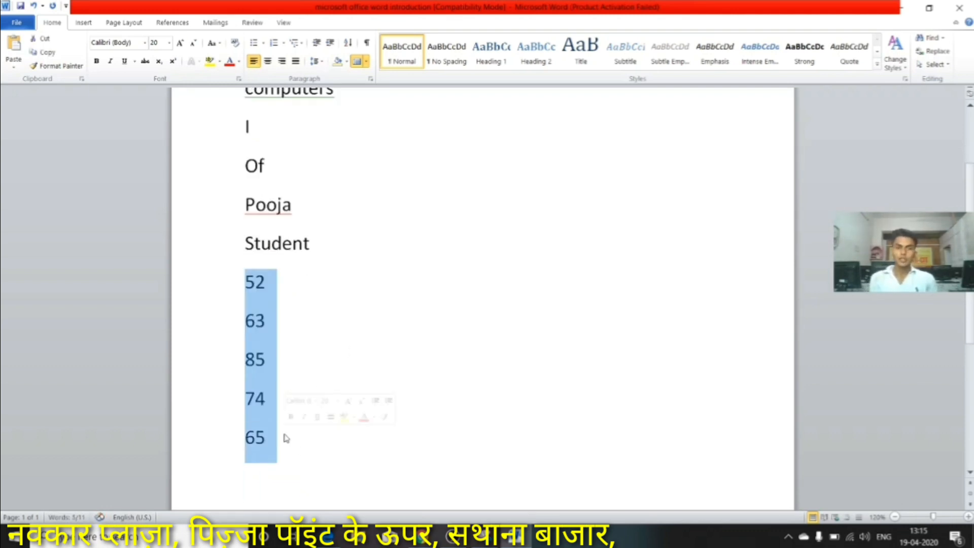
pyautogui.click(347, 46)
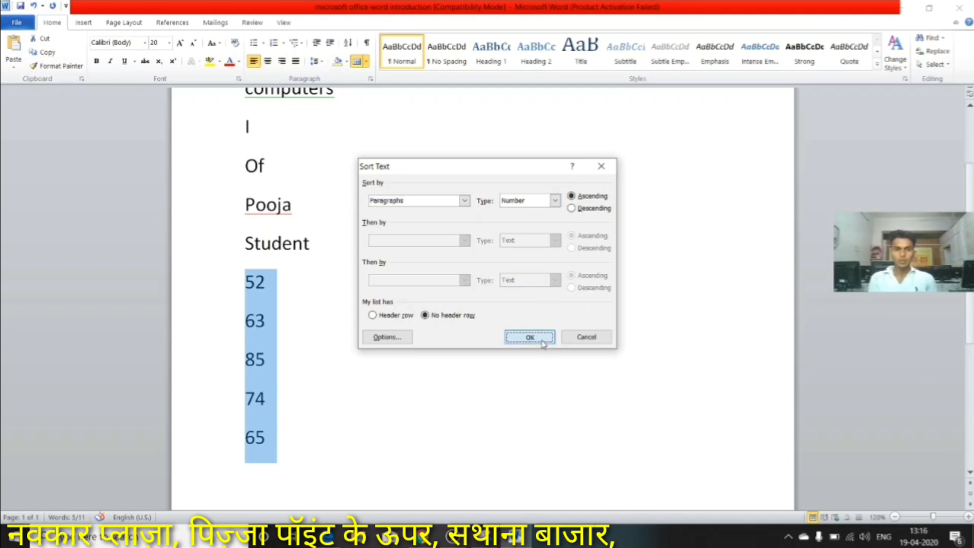
pyautogui.click(544, 344)
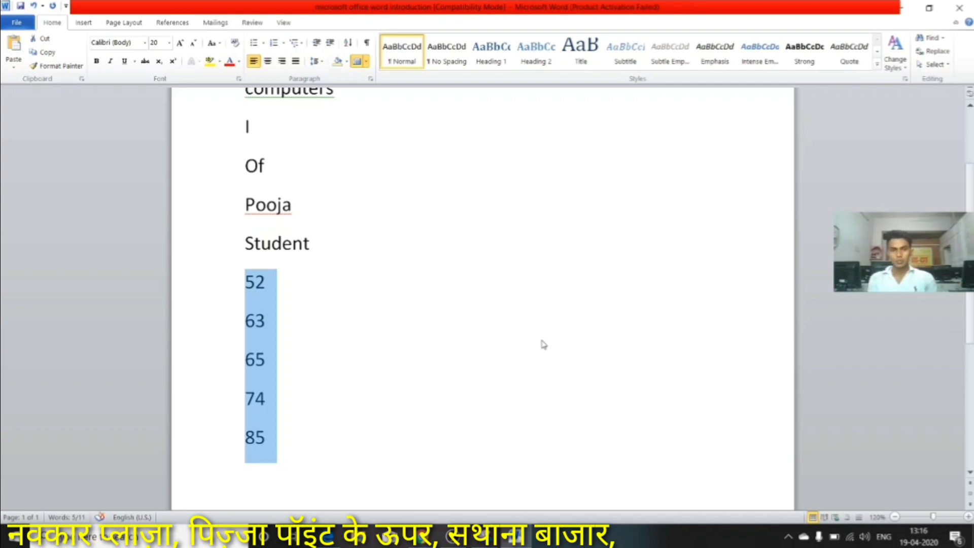
# Re-sort the five number lines below Student as Number in descending order and briefly show the formatting marks.
pyautogui.click(348, 44)
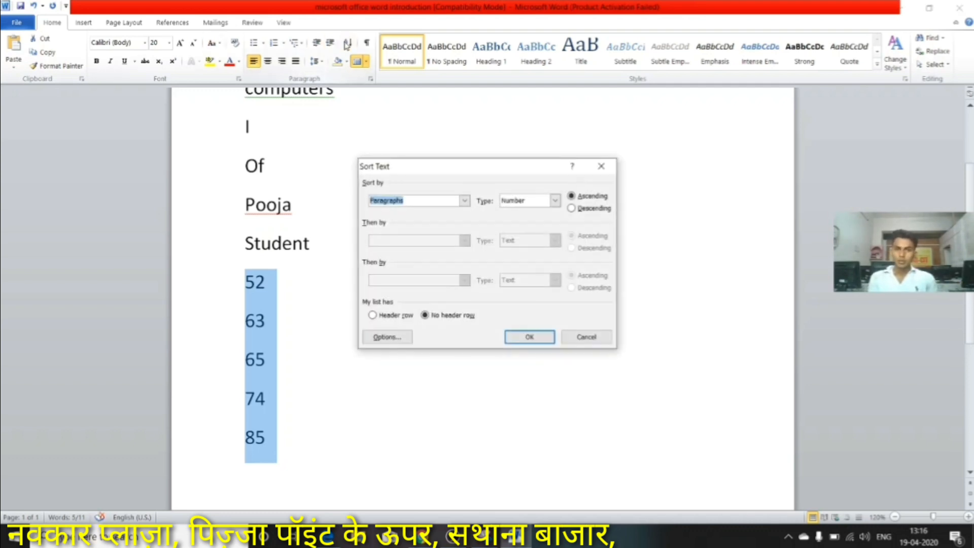
pyautogui.click(572, 208)
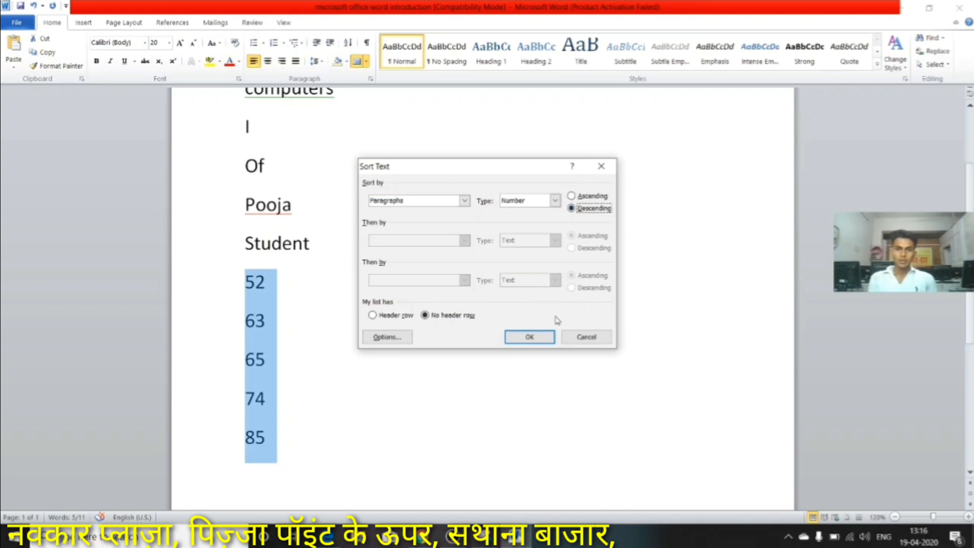
pyautogui.click(543, 337)
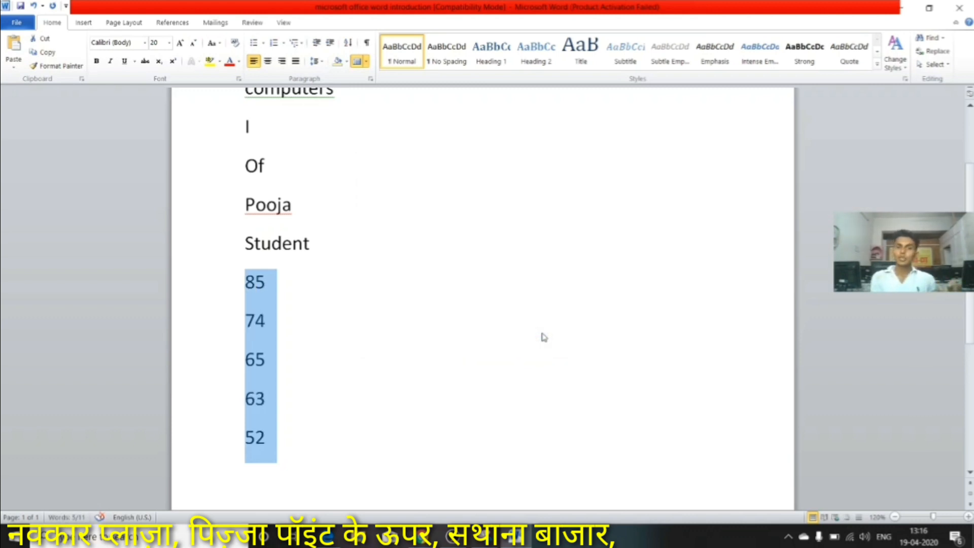
pyautogui.click(369, 46)
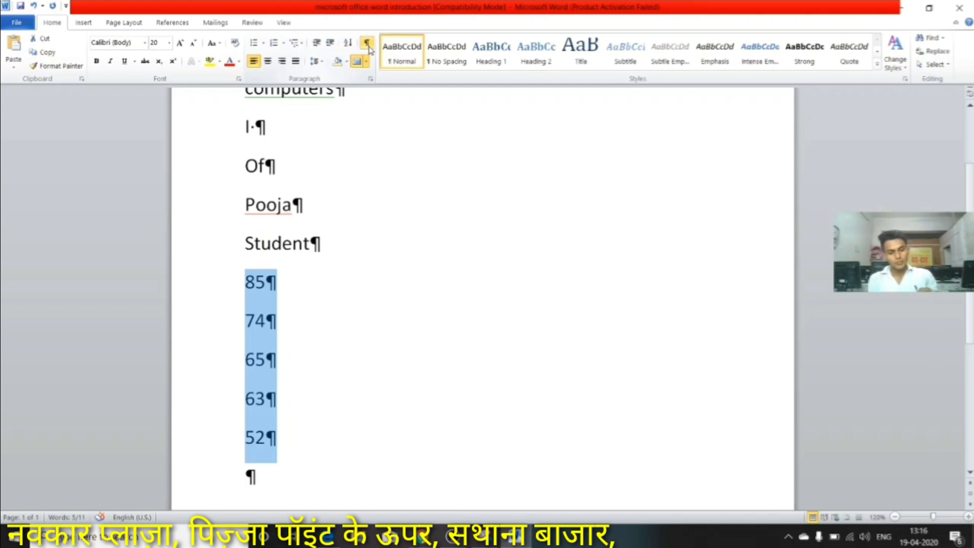
pyautogui.click(368, 45)
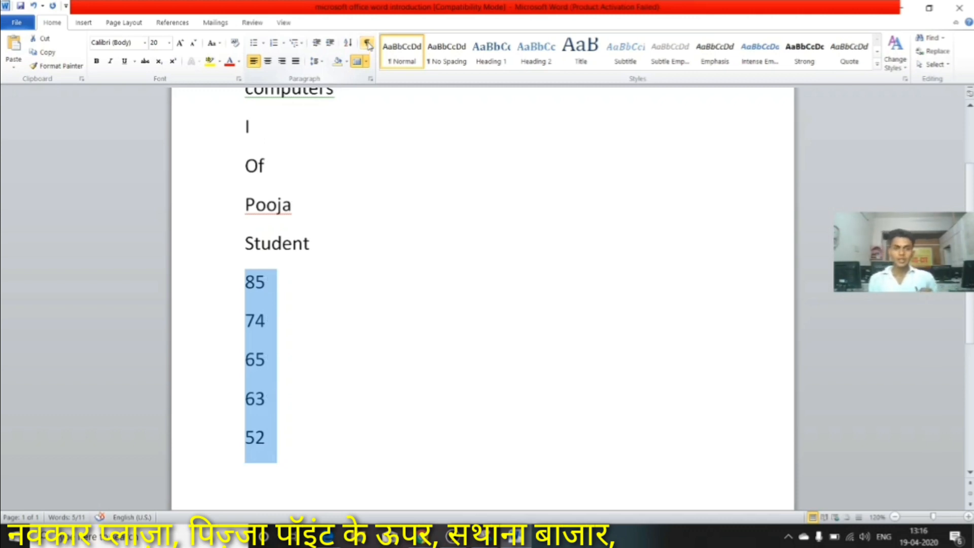
# Delete all the document text and generate sample paragraphs in its place with =rand(5,4).
pyautogui.hotkey('ctrl', 'a')
pyautogui.press('Delete')
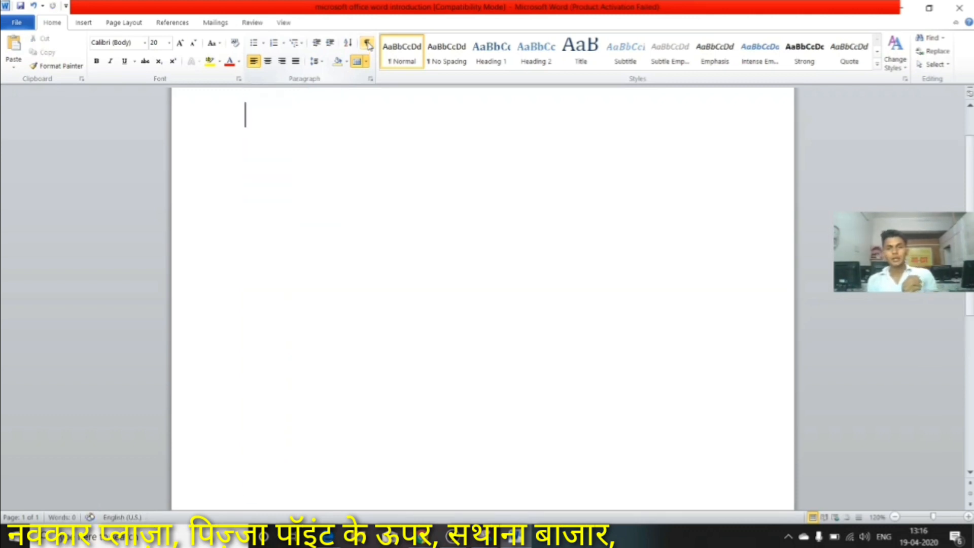
pyautogui.scroll(2, 584, 91)
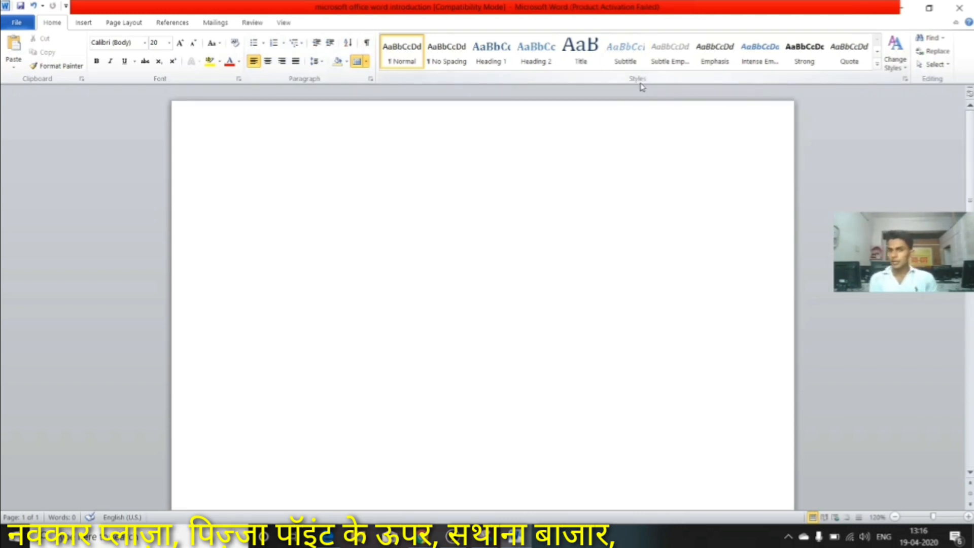
pyautogui.write('=r')
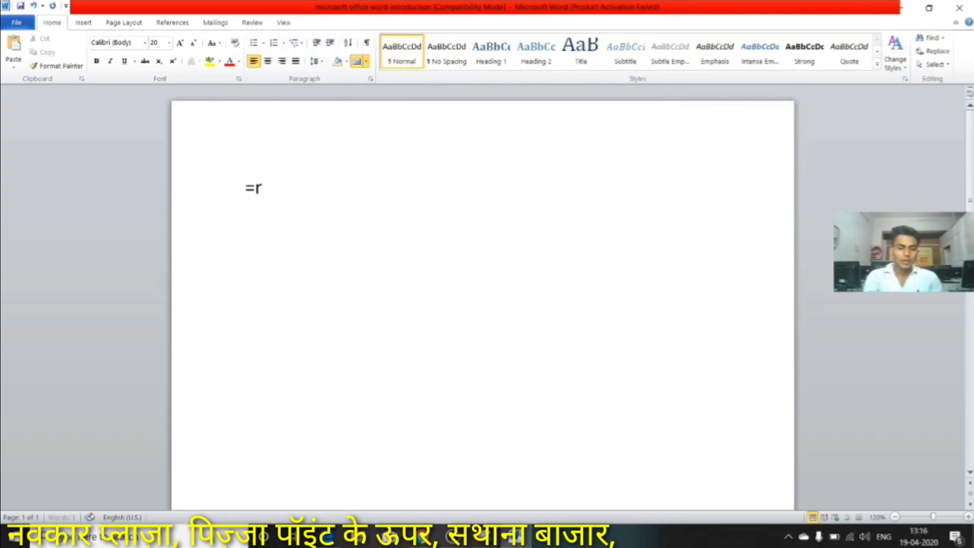
pyautogui.write('and(')
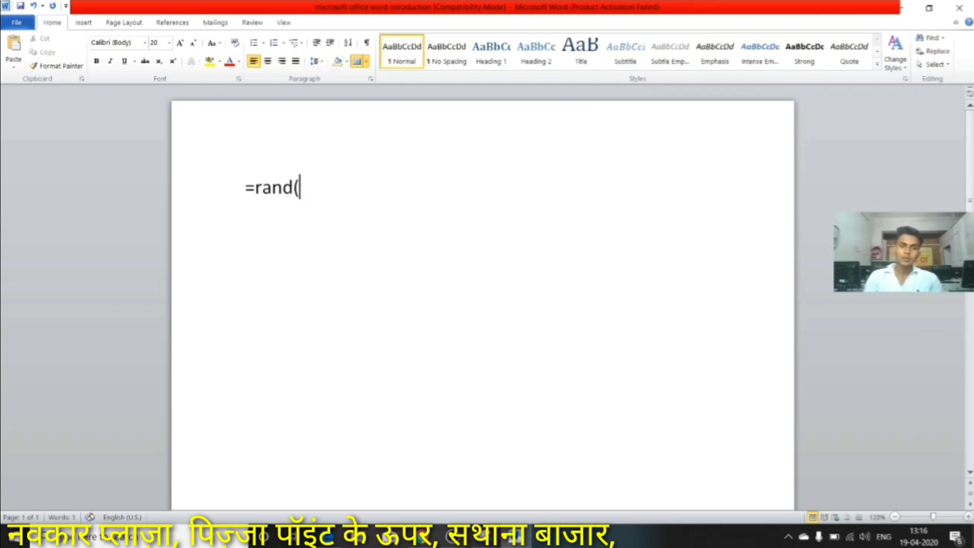
pyautogui.write('5,4')
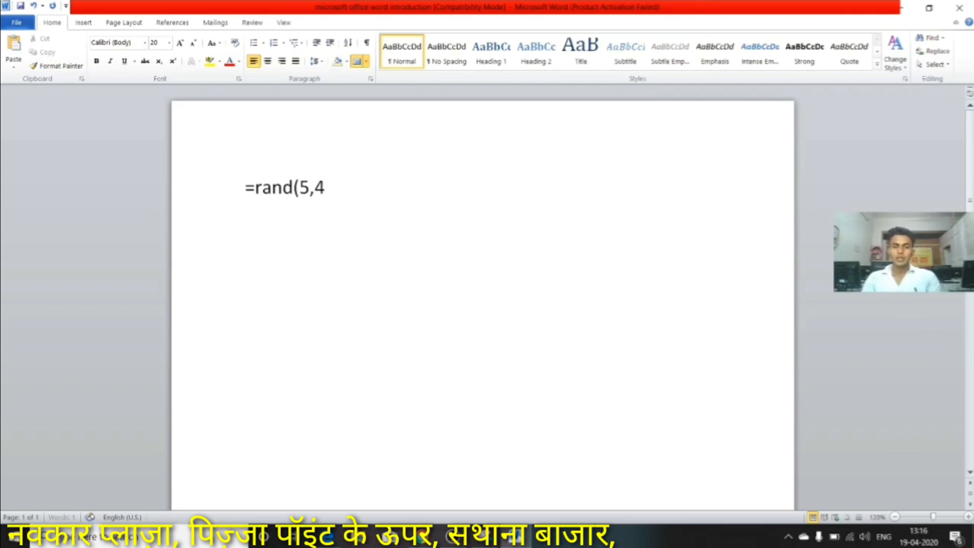
pyautogui.press('Return')
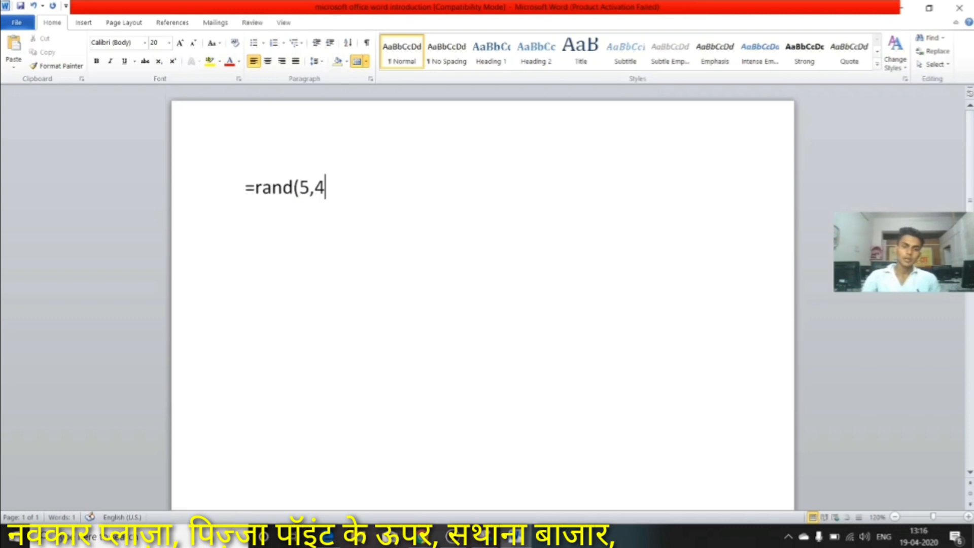
pyautogui.write(')')
pyautogui.press('Return')
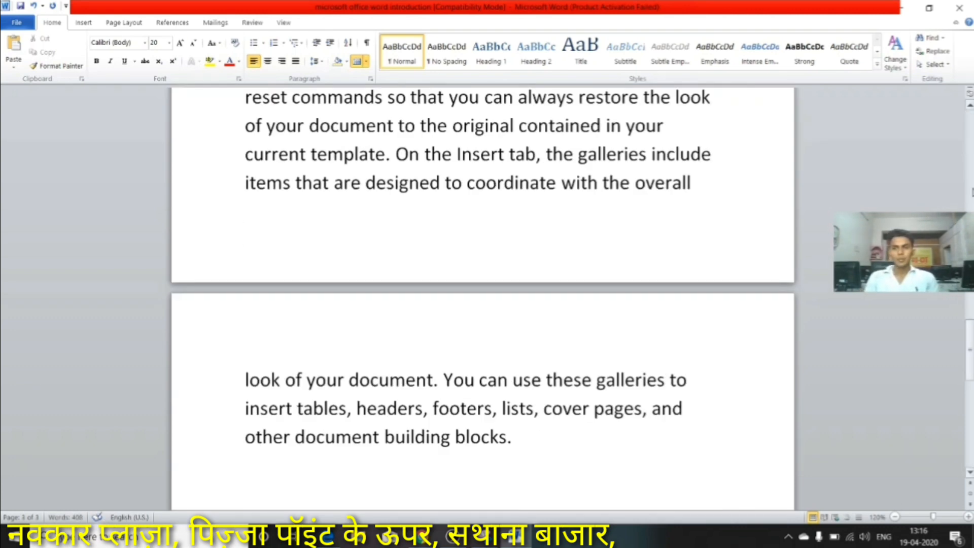
# Split "On the Insert tab," off the first paragraph onto its own line and apply the Title style to it.
pyautogui.scroll(10, 482, 295)
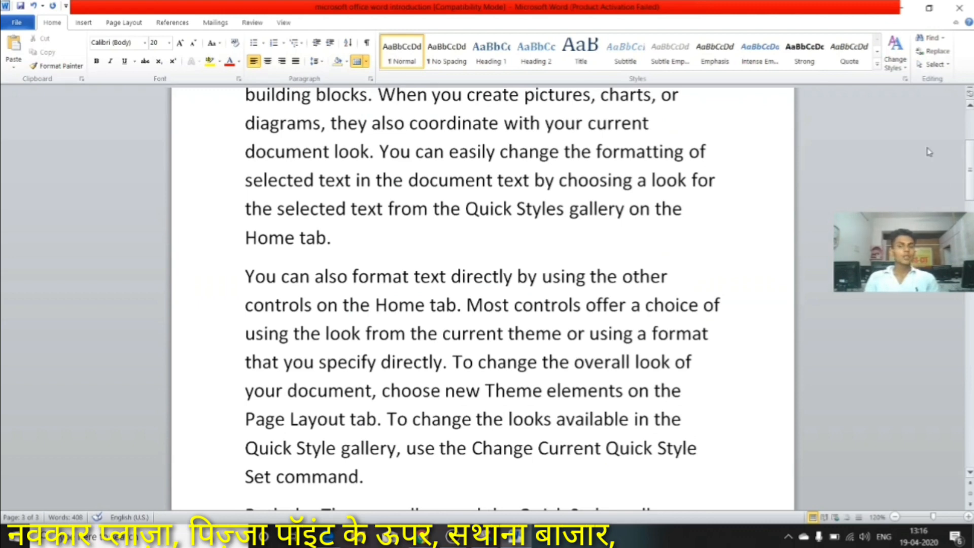
pyautogui.click(969, 125)
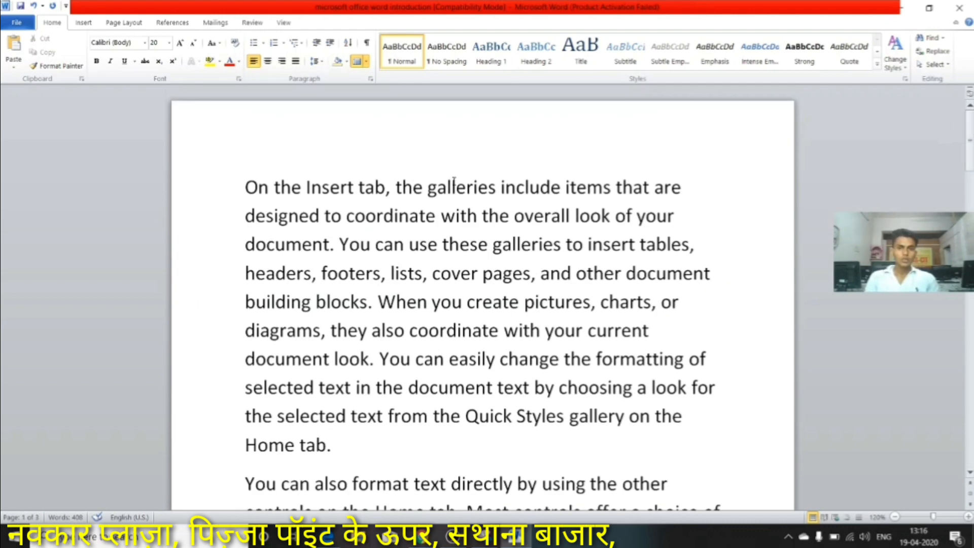
pyautogui.click(395, 189)
pyautogui.press('Return')
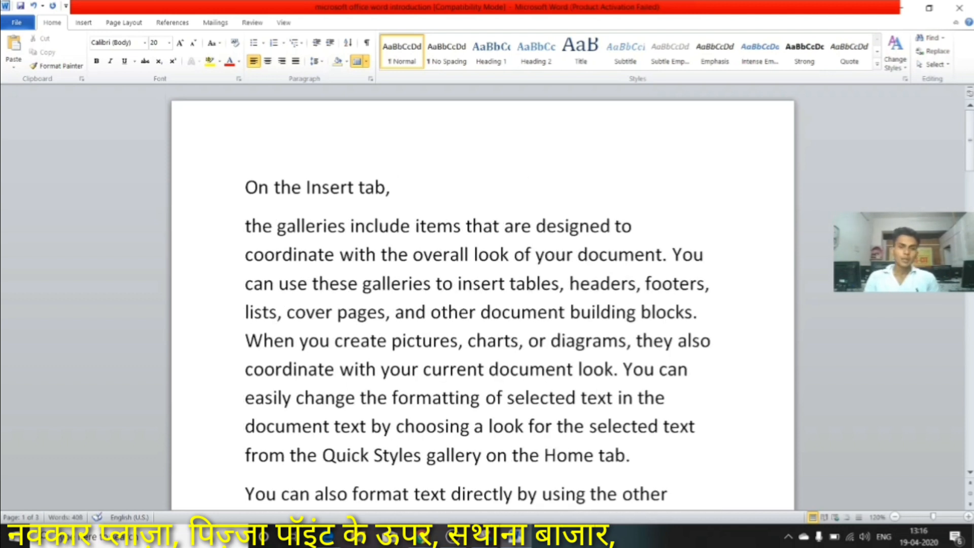
pyautogui.click(415, 183)
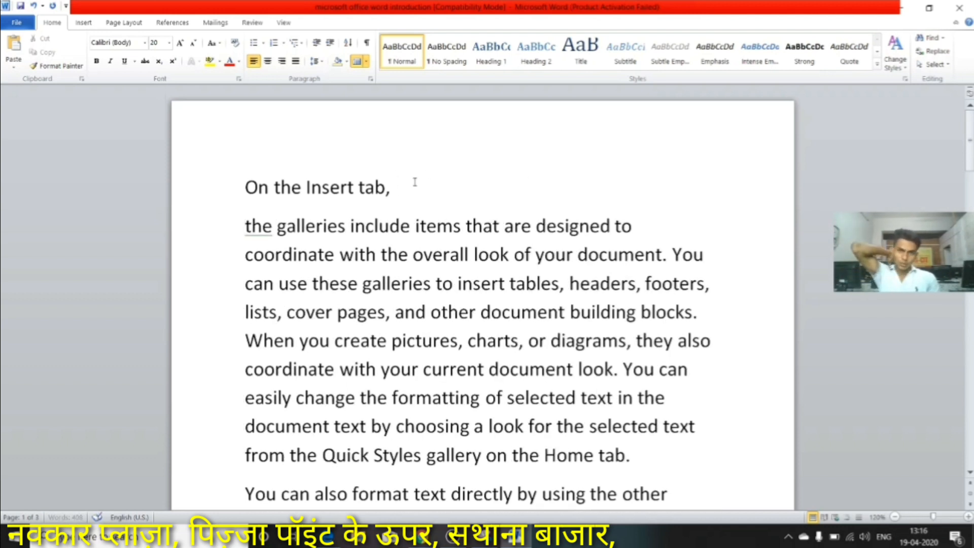
pyautogui.click(581, 51)
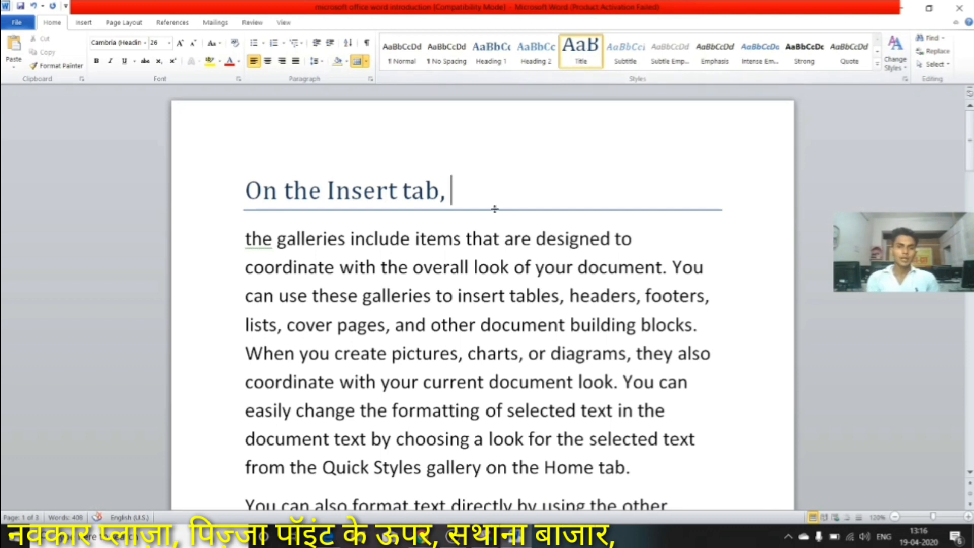
# Split "the galleries include items that" into its own paragraph under the title and apply the Subtitle style.
pyautogui.click(500, 237)
pyautogui.press('Return')
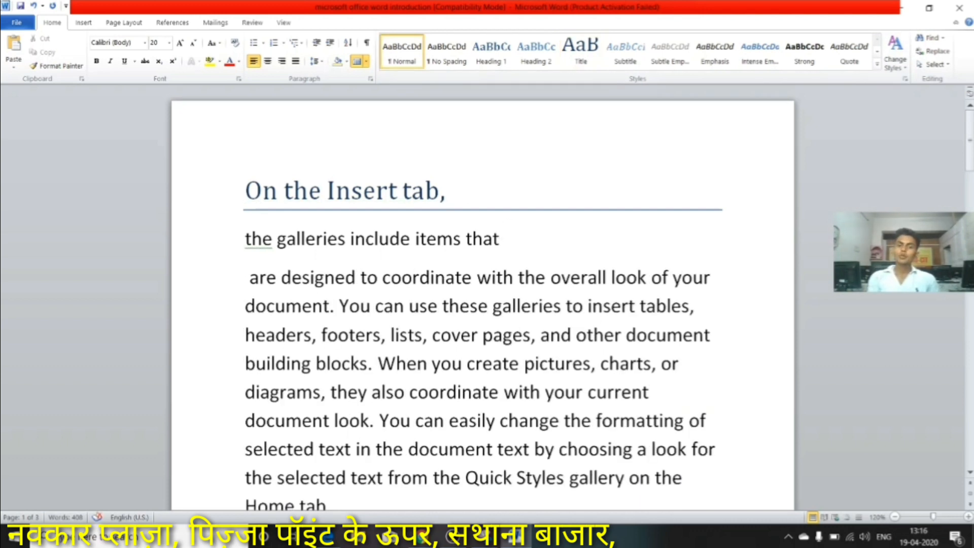
pyautogui.click(511, 236)
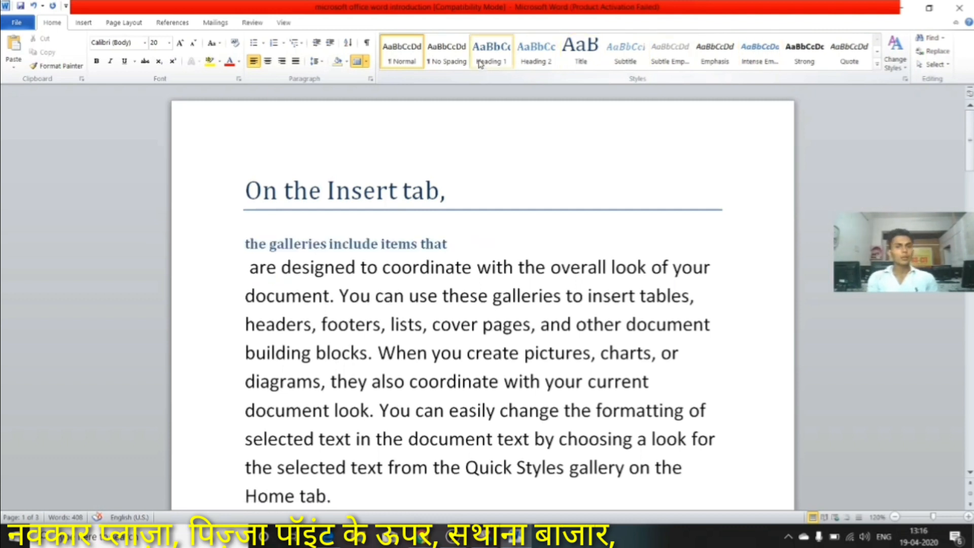
pyautogui.click(626, 62)
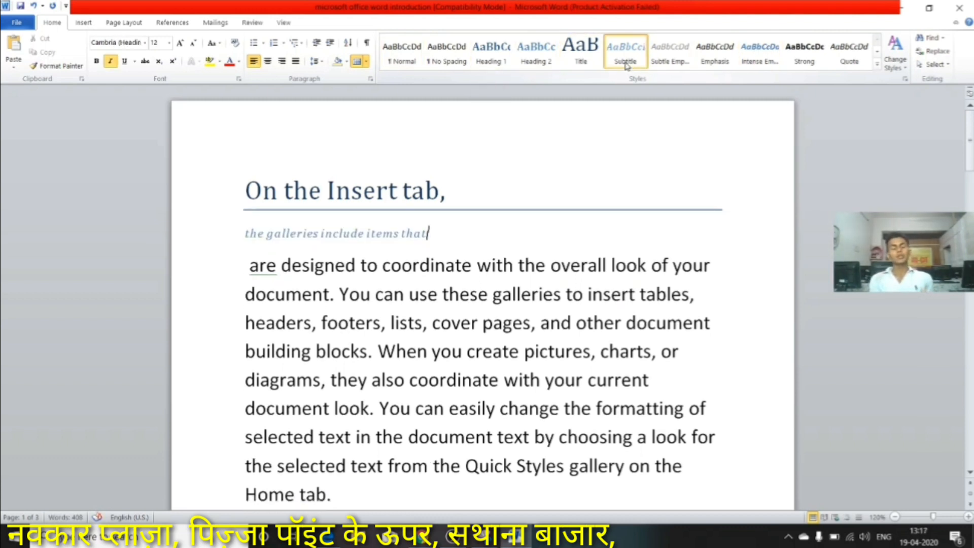
# Split "are designed to coordinate" into its own paragraph below the subtitle and apply the Heading 1 style.
pyautogui.click(475, 276)
pyautogui.press('Return')
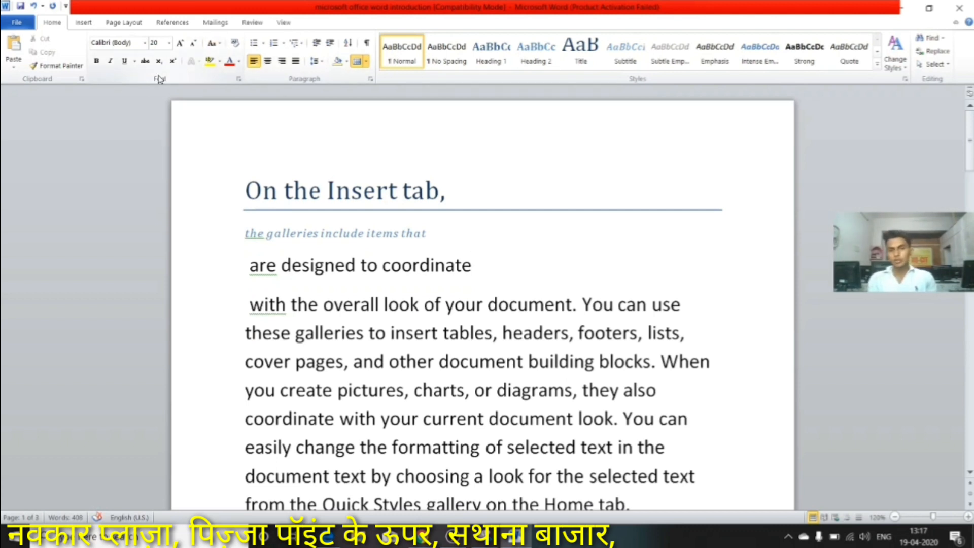
pyautogui.click(490, 61)
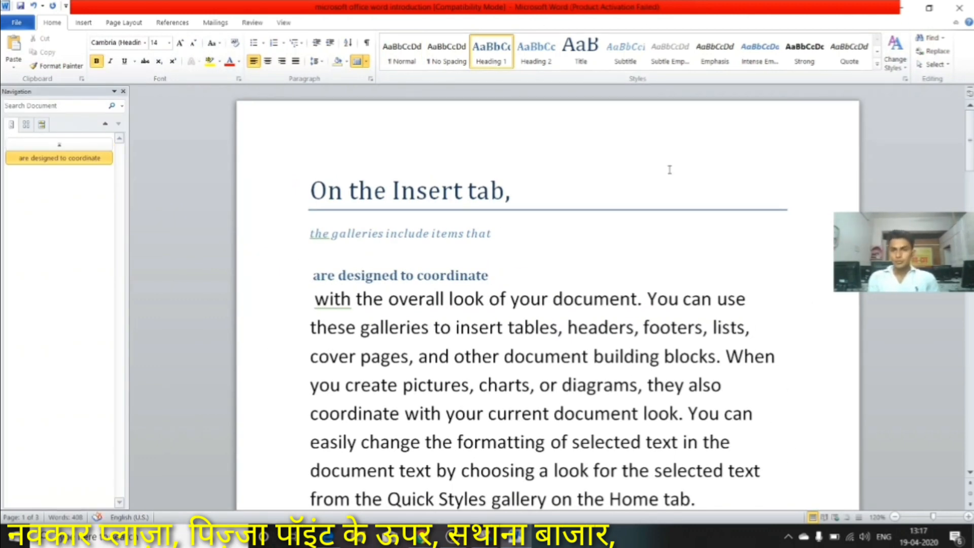
# Set the current document styles as the default and switch the document to the Simple style set.
pyautogui.click(897, 71)
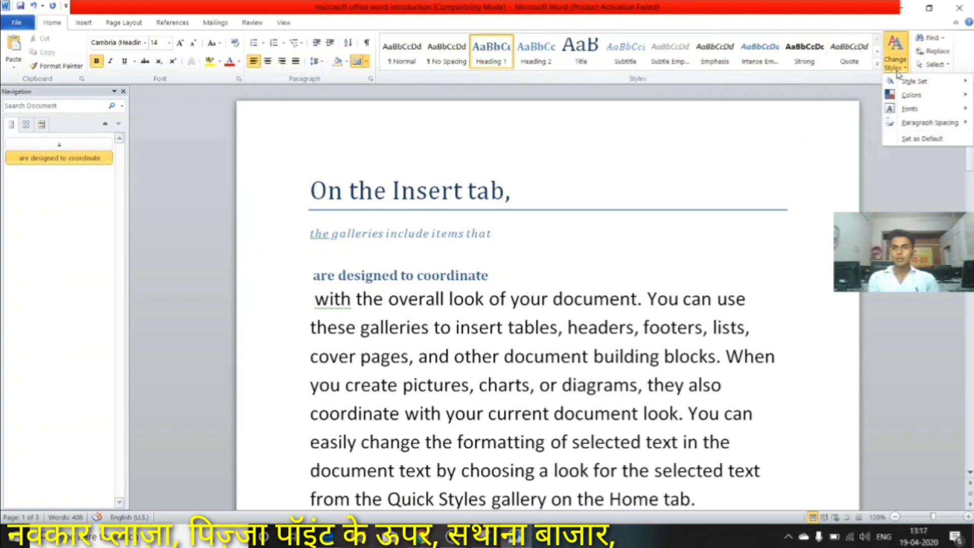
pyautogui.click(920, 144)
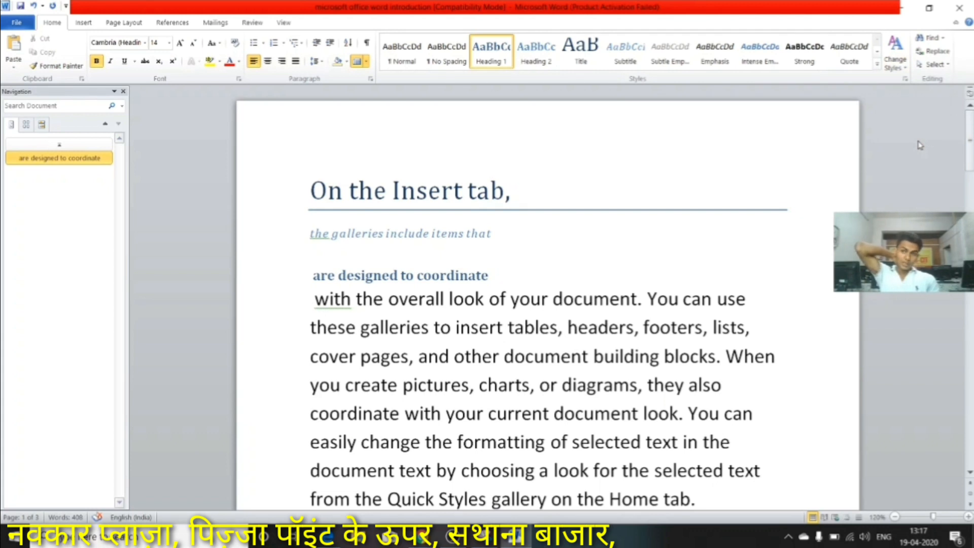
pyautogui.click(896, 62)
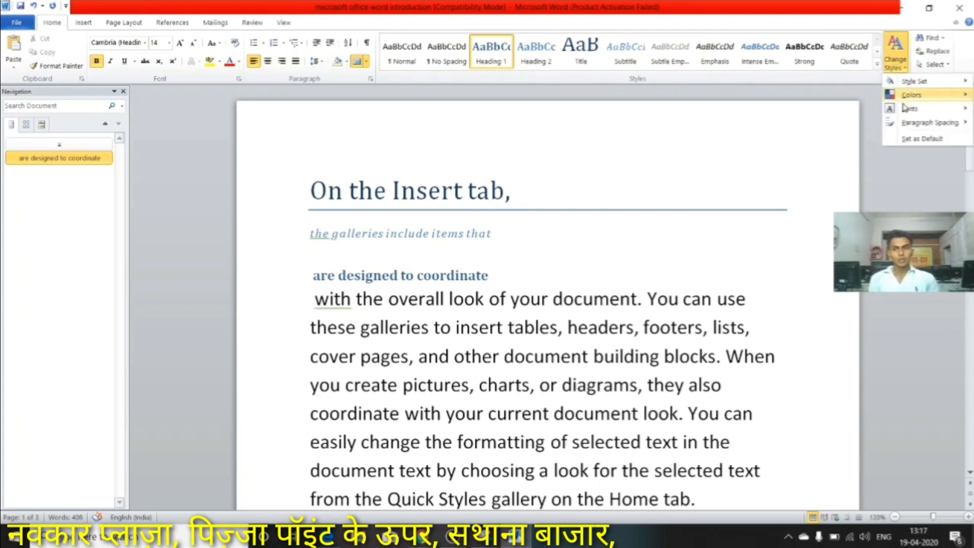
pyautogui.moveTo(917, 127)
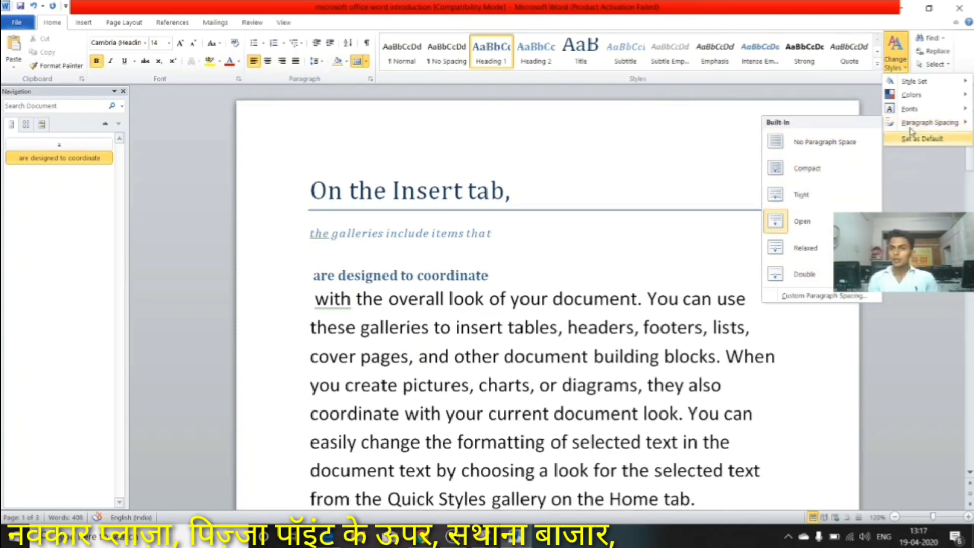
pyautogui.moveTo(911, 110)
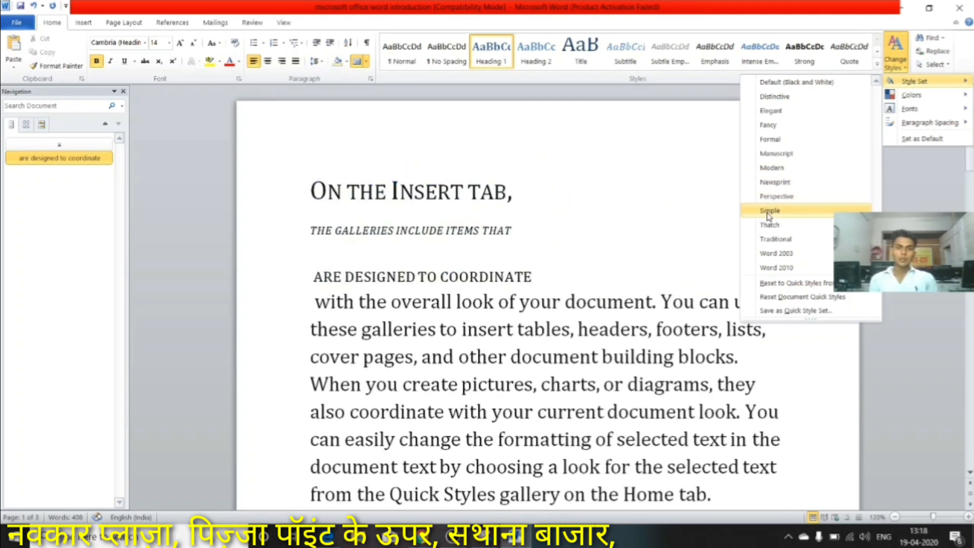
pyautogui.click(766, 212)
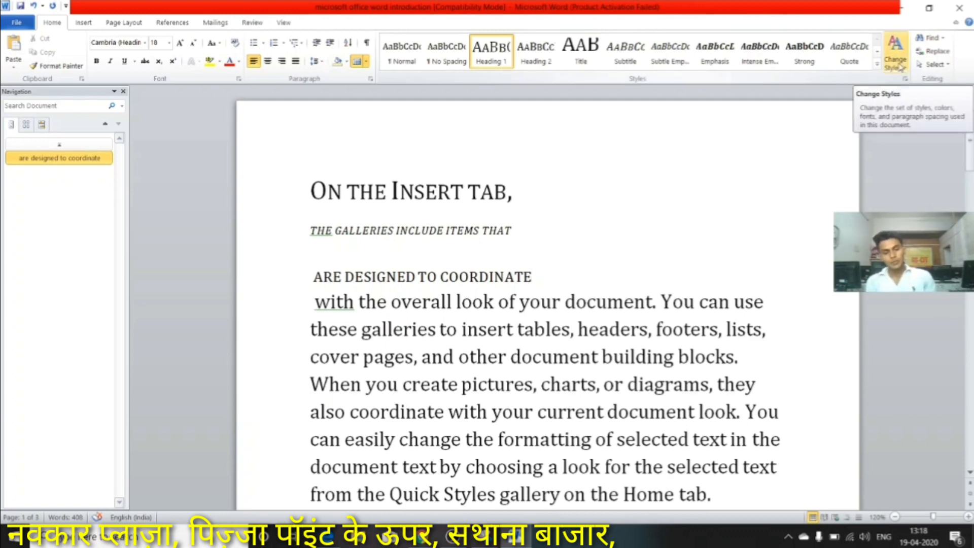
# Undo the style set, heading styles and added paragraph splits, and rejoin "On the Insert tab," with the text that follows.
pyautogui.hotkey('ctrl', 'z')
pyautogui.hotkey('ctrl', 'z')
pyautogui.hotkey('ctrl', 'z')
pyautogui.hotkey('ctrl', 'z')
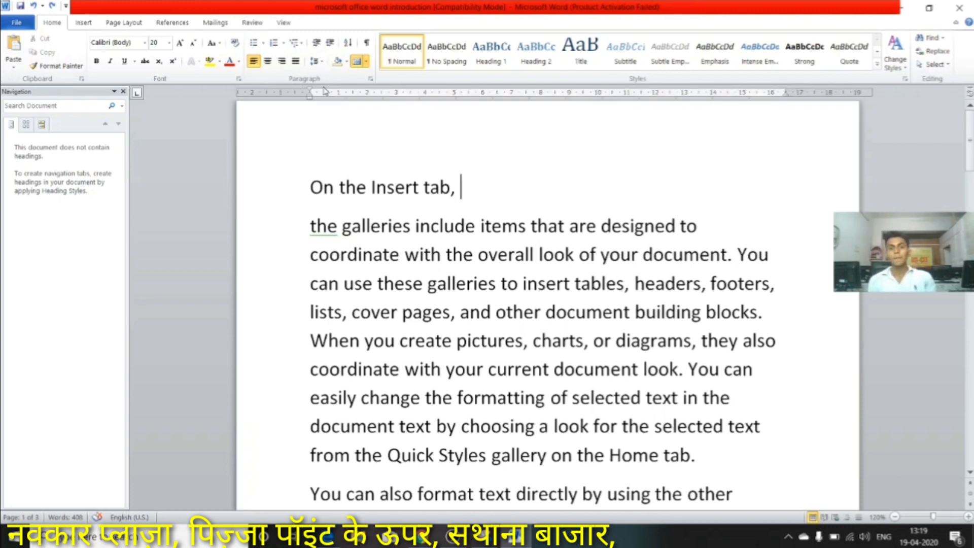
pyautogui.press('Delete')
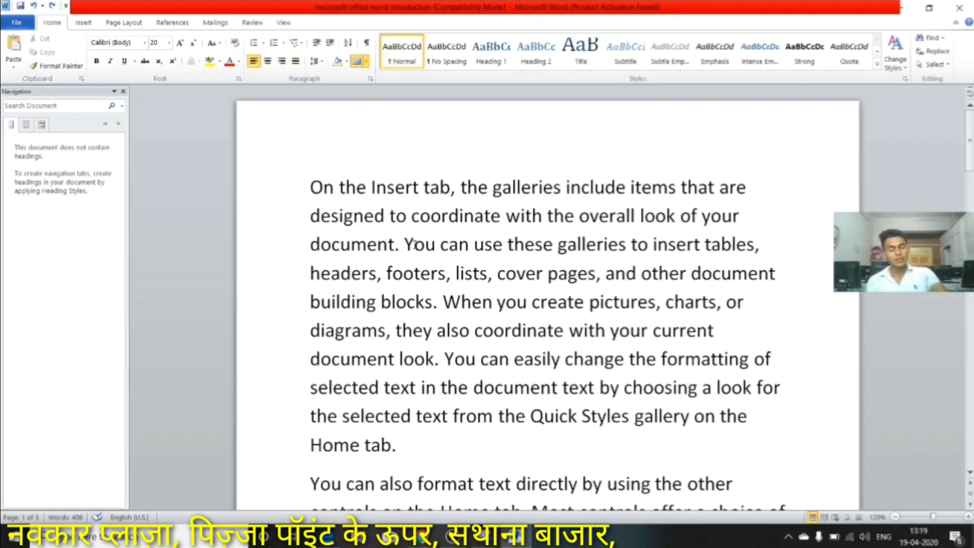
# Reopen the document search in the Navigation pane, make the pane slightly wider and close it.
pyautogui.hotkey('ctrl', 'f')
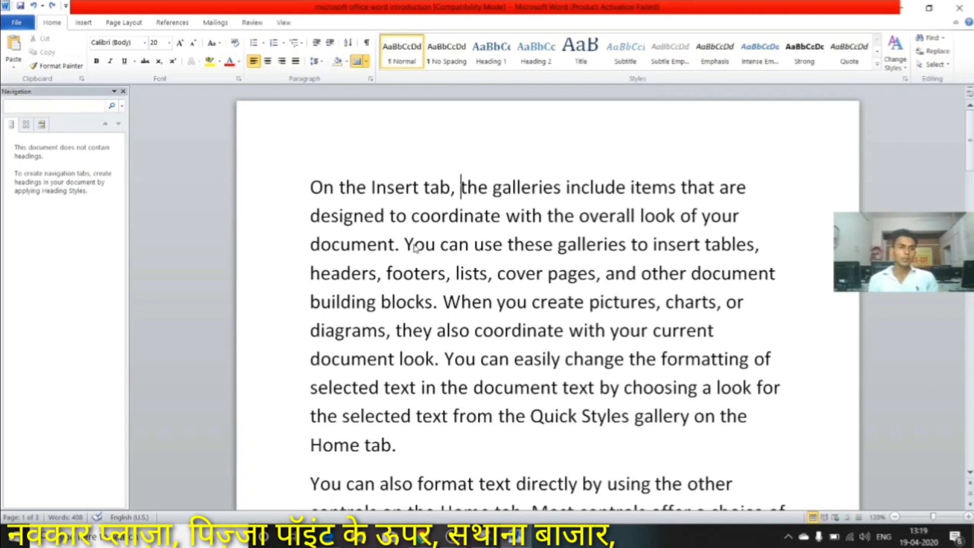
pyautogui.click(123, 91)
pyautogui.hotkey('ctrl', 'f')
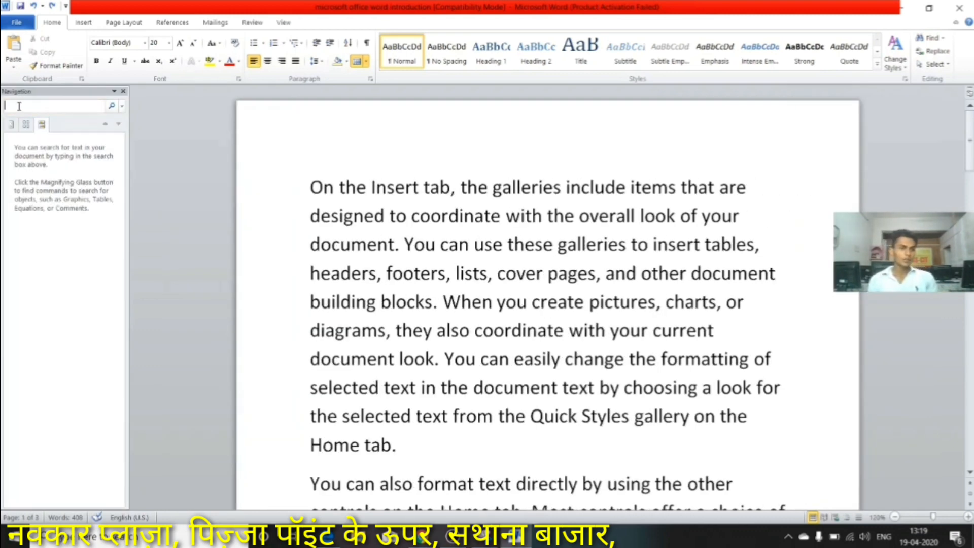
pyautogui.click(115, 91)
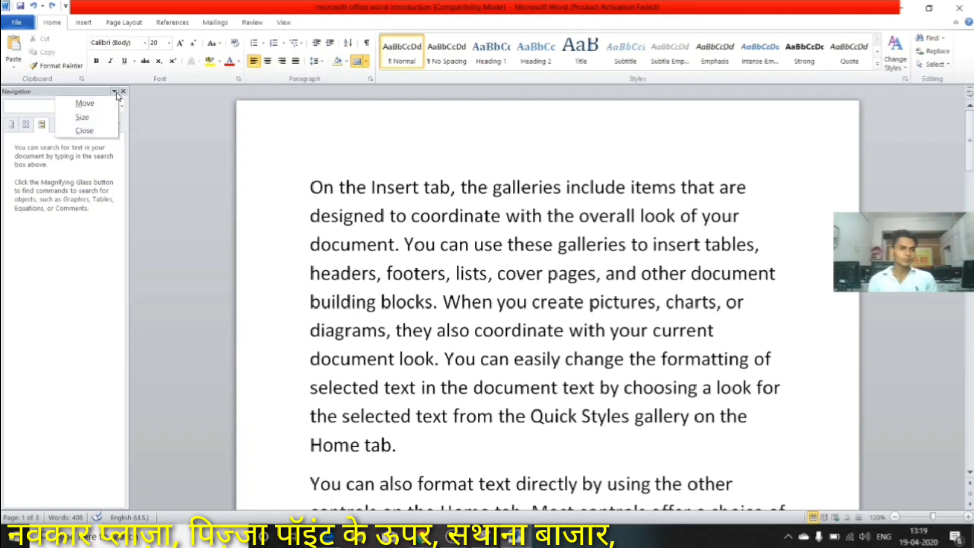
pyautogui.click(83, 116)
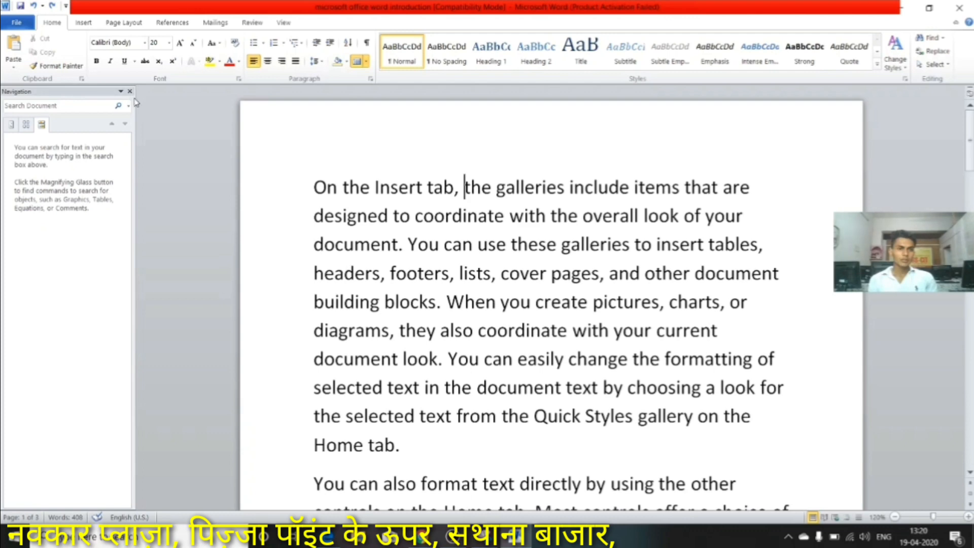
pyautogui.click(130, 91)
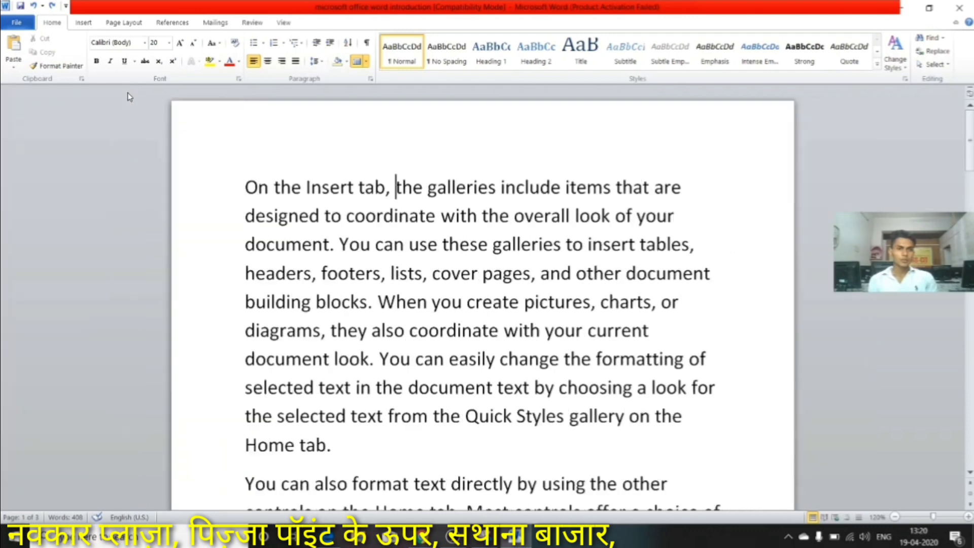
# Search the document for "the", view the matches by headings, pages and results, and clear the search.
pyautogui.click(933, 37)
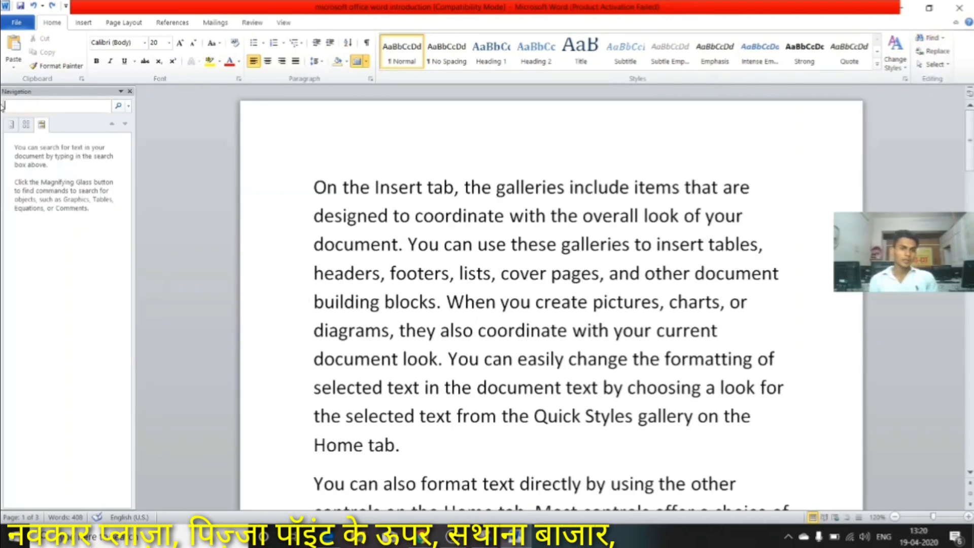
pyautogui.write('the')
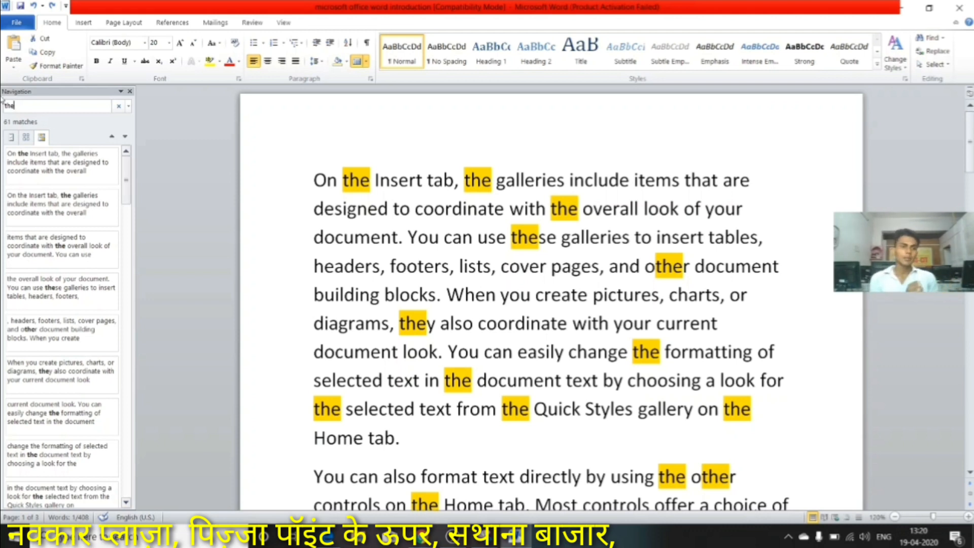
pyautogui.click(12, 137)
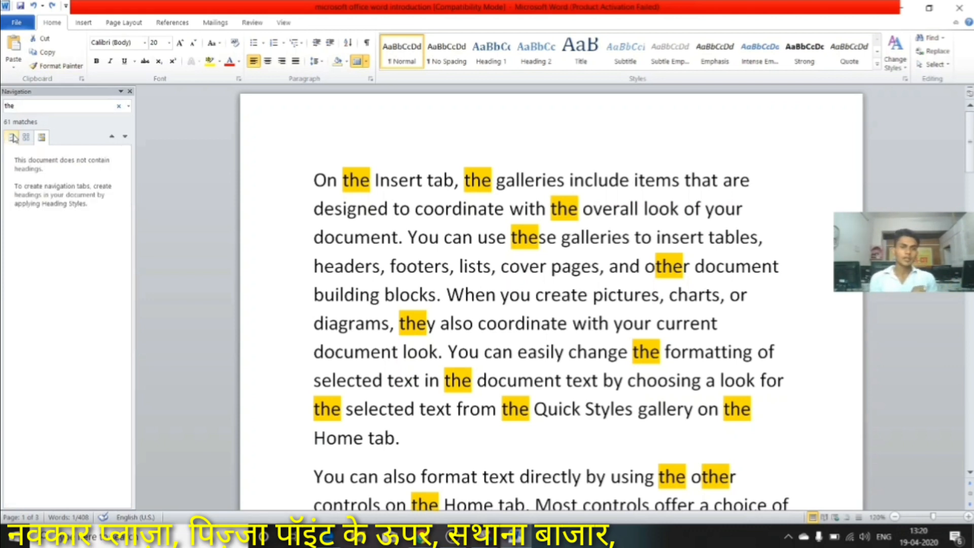
pyautogui.click(26, 137)
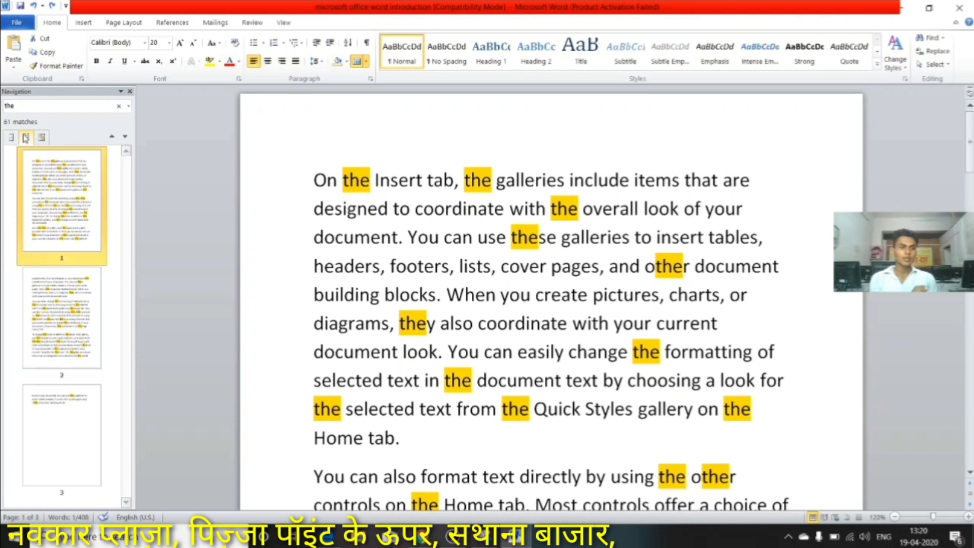
pyautogui.click(41, 138)
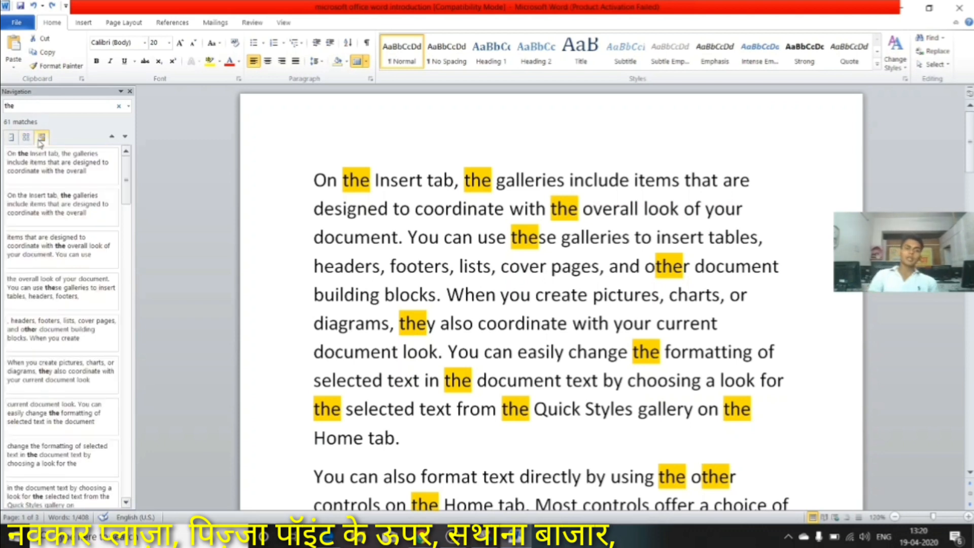
pyautogui.click(11, 137)
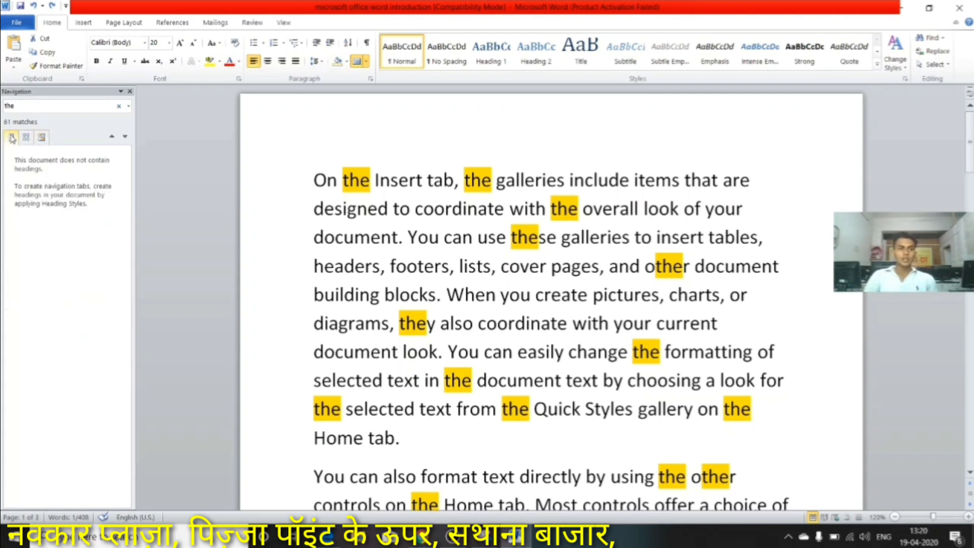
pyautogui.click(31, 107)
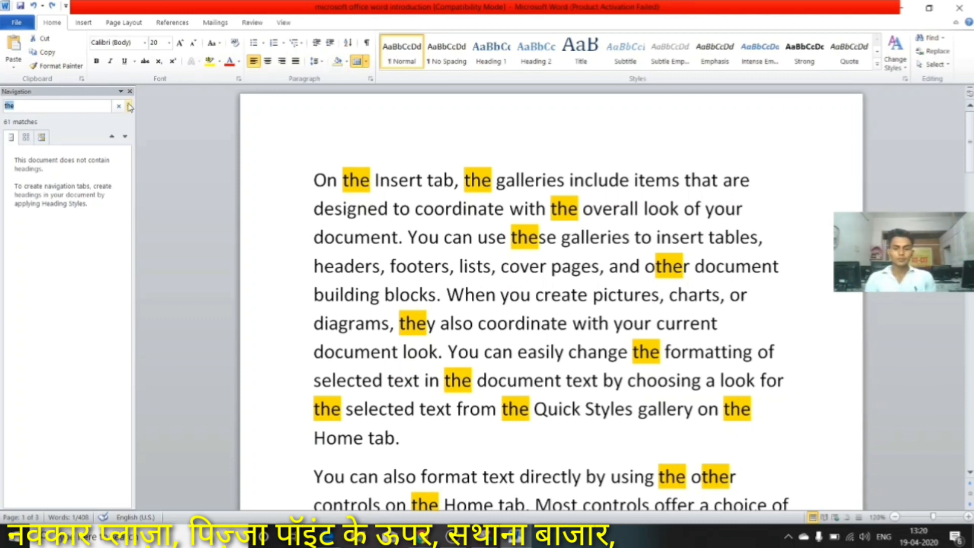
pyautogui.press('BackSpace')
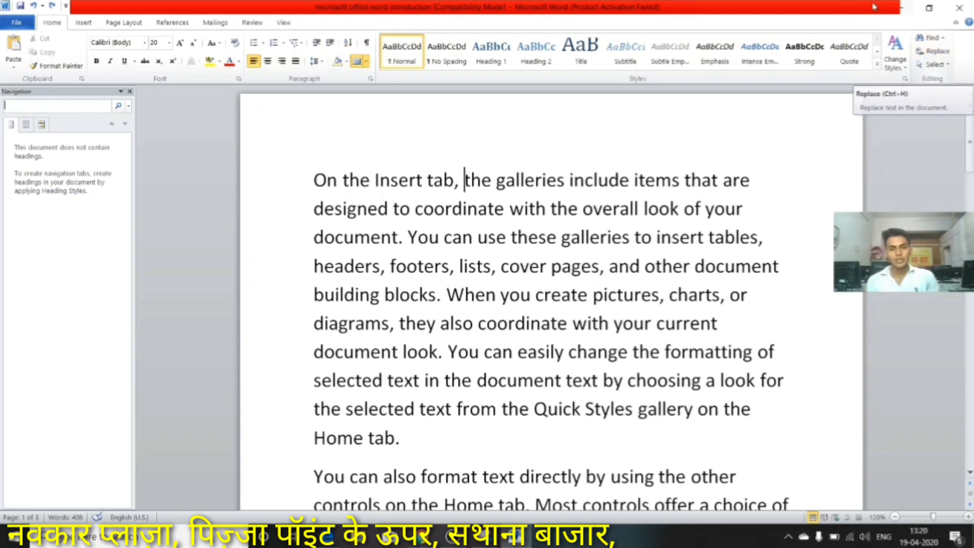
# Try to replace all occurrences of "tthe" with "THAT" throughout the document.
pyautogui.doubleClick(376, 180)
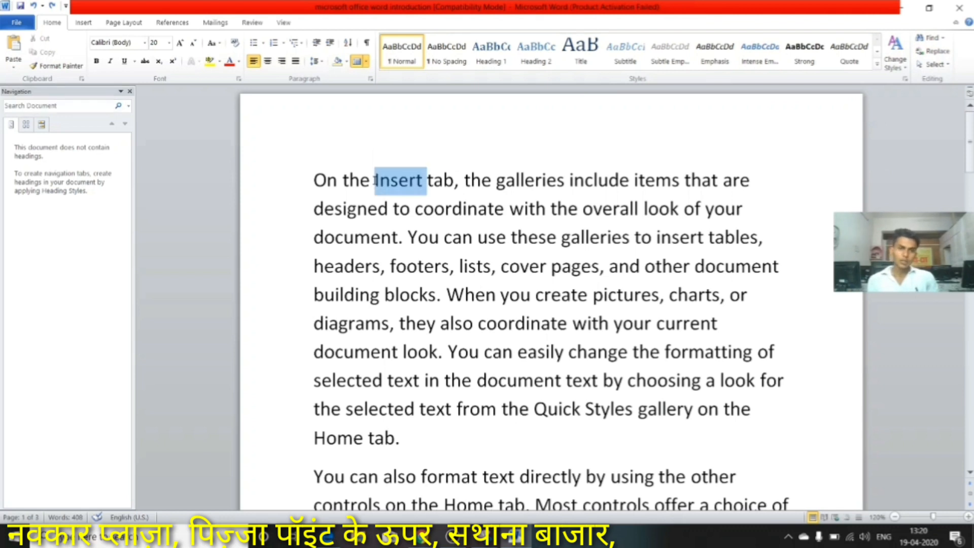
pyautogui.click(361, 180)
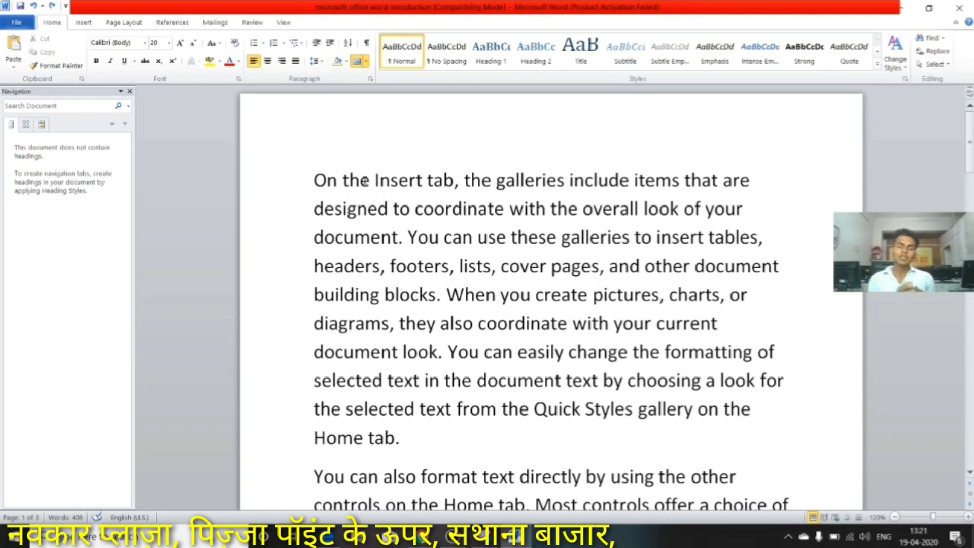
pyautogui.click(940, 53)
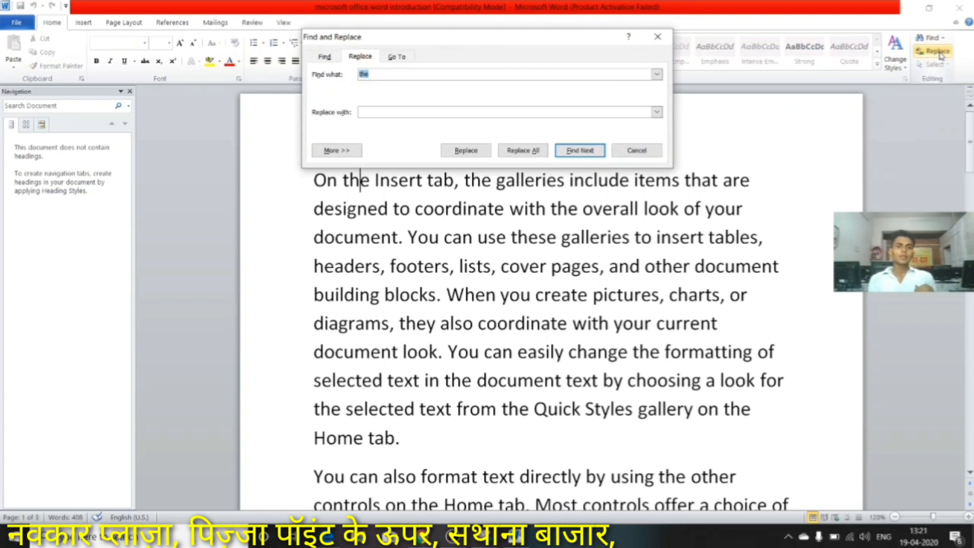
pyautogui.click(325, 57)
pyautogui.click(359, 57)
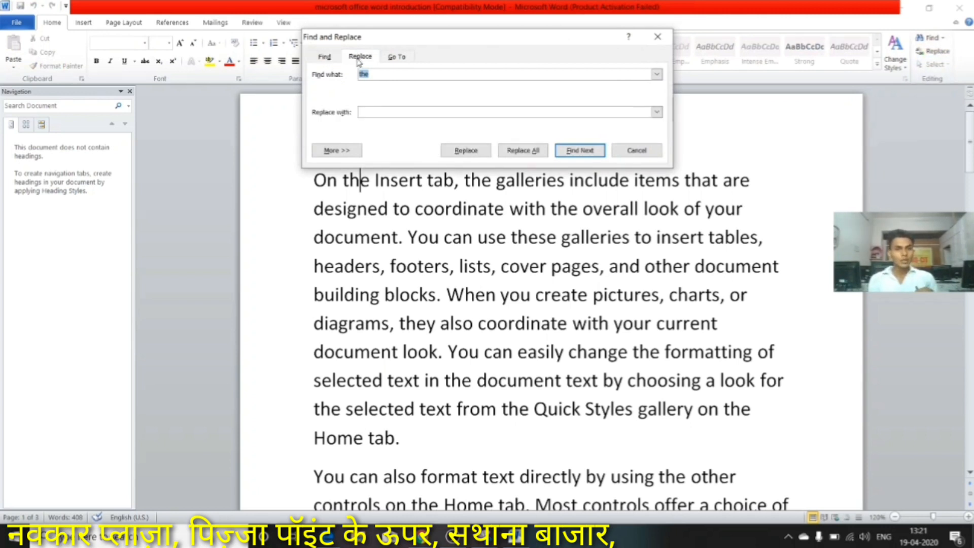
pyautogui.click(386, 74)
pyautogui.press('BackSpace')
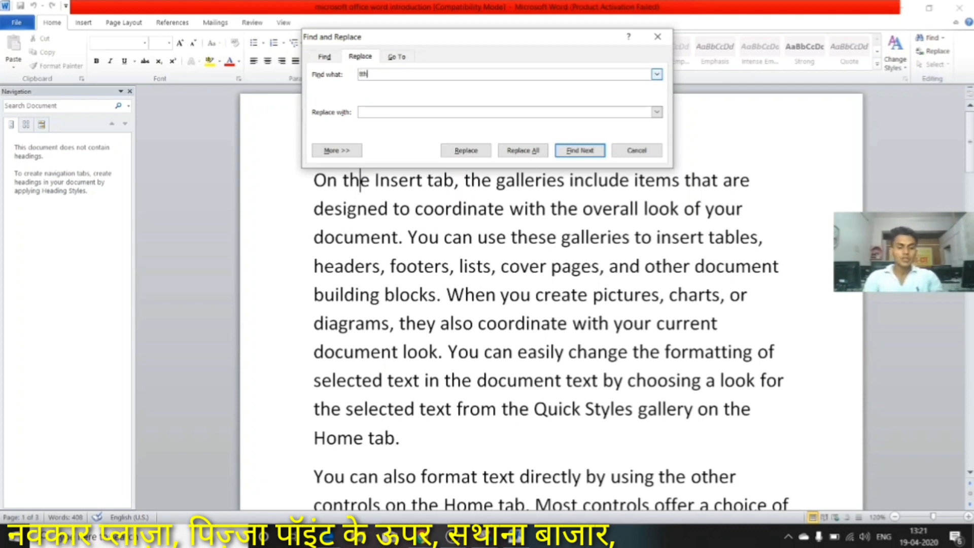
pyautogui.click(366, 113)
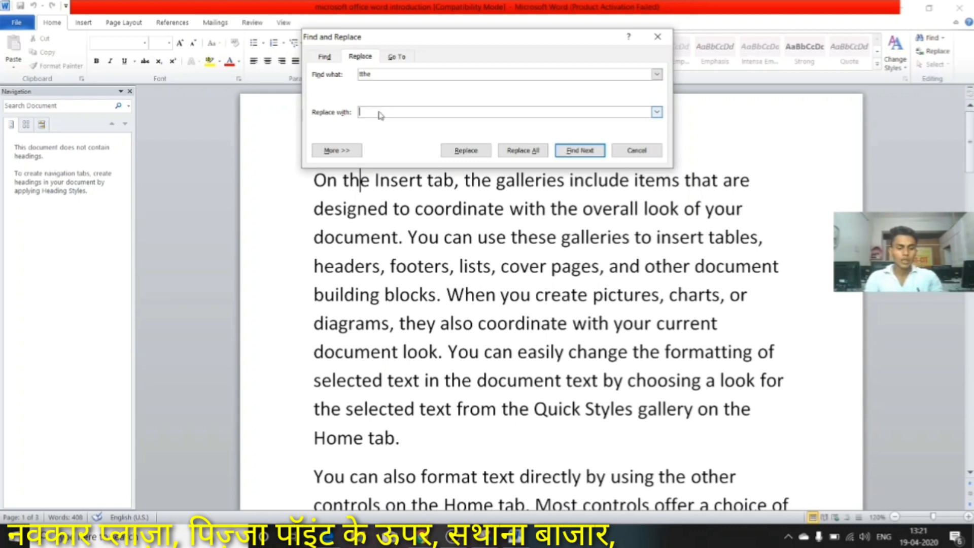
pyautogui.write('THAT')
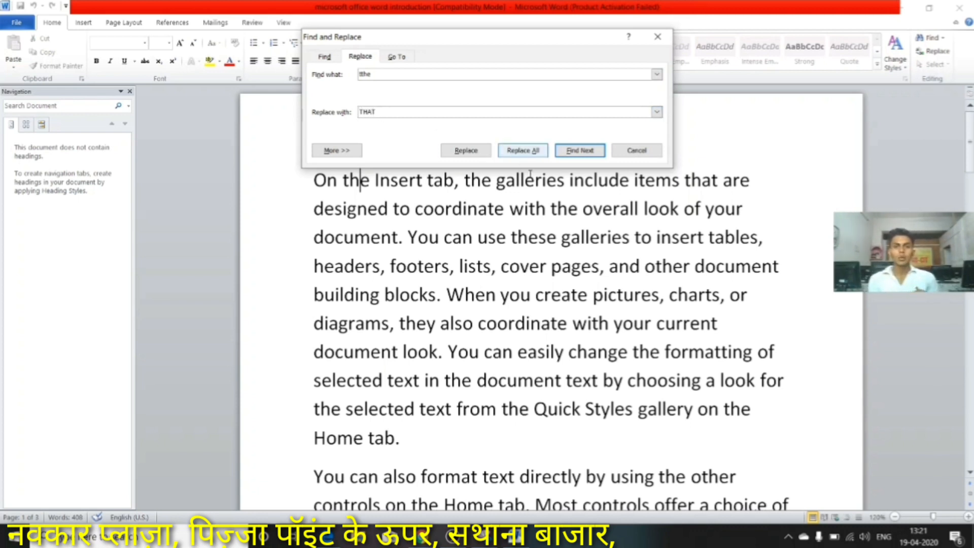
pyautogui.click(524, 152)
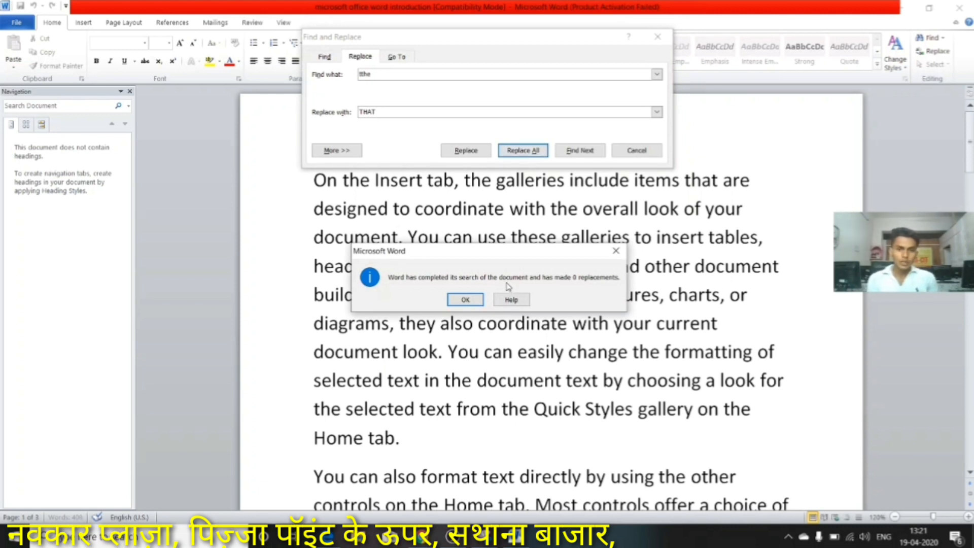
pyautogui.click(479, 302)
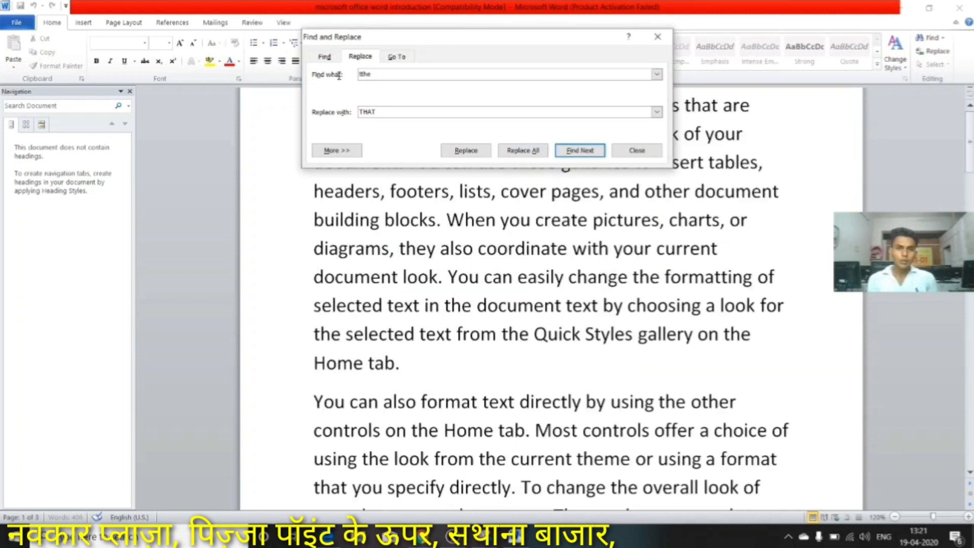
# Correct the search term to "the" and replace all occurrences with "THAT".
pyautogui.doubleClick(360, 75)
pyautogui.click(362, 74)
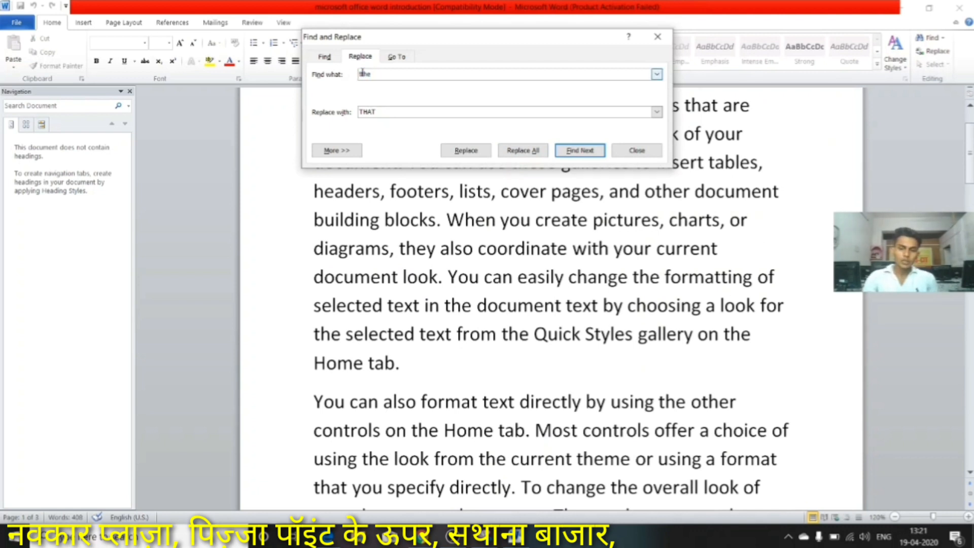
pyautogui.click(516, 152)
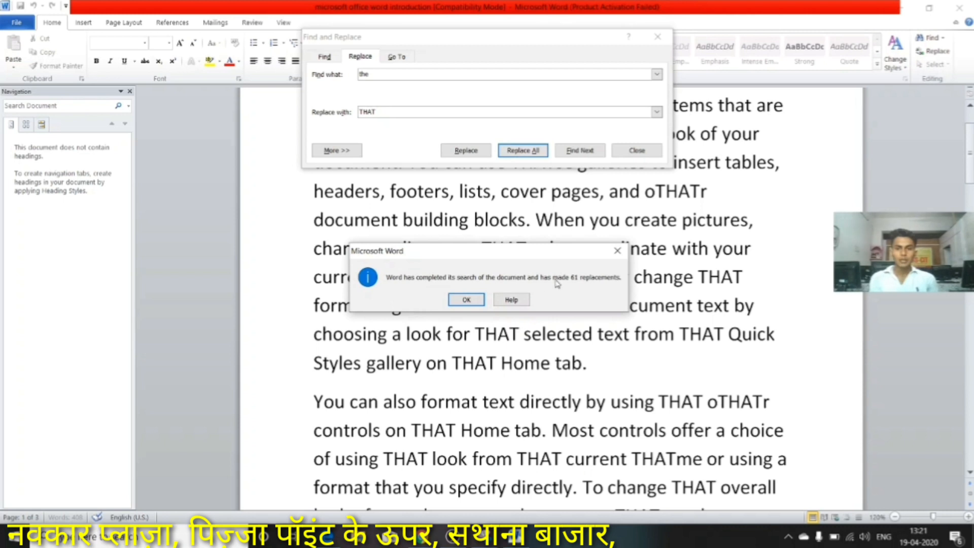
pyautogui.click(467, 300)
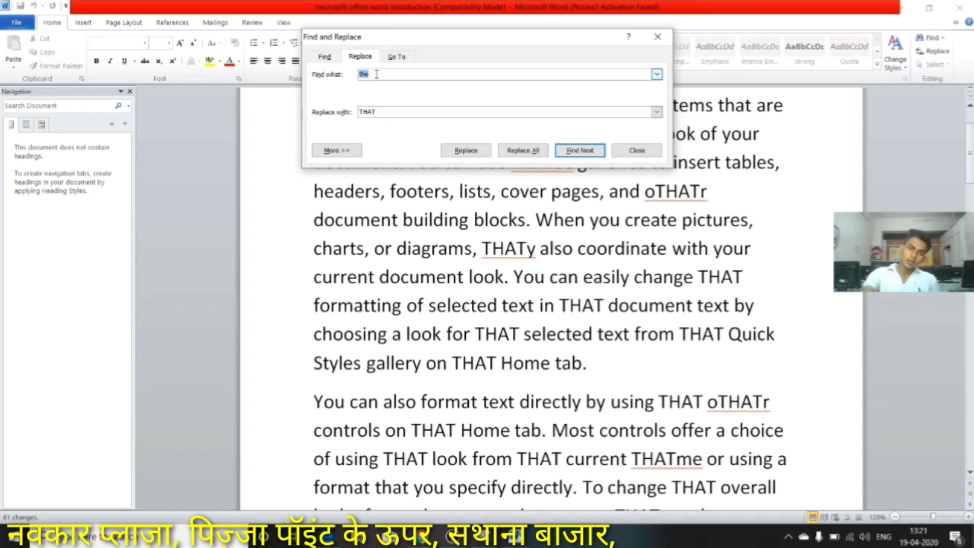
# Replace all occurrences of "THAT" with "the" throughout the document.
pyautogui.press('BackSpace')
pyautogui.write('THAT')
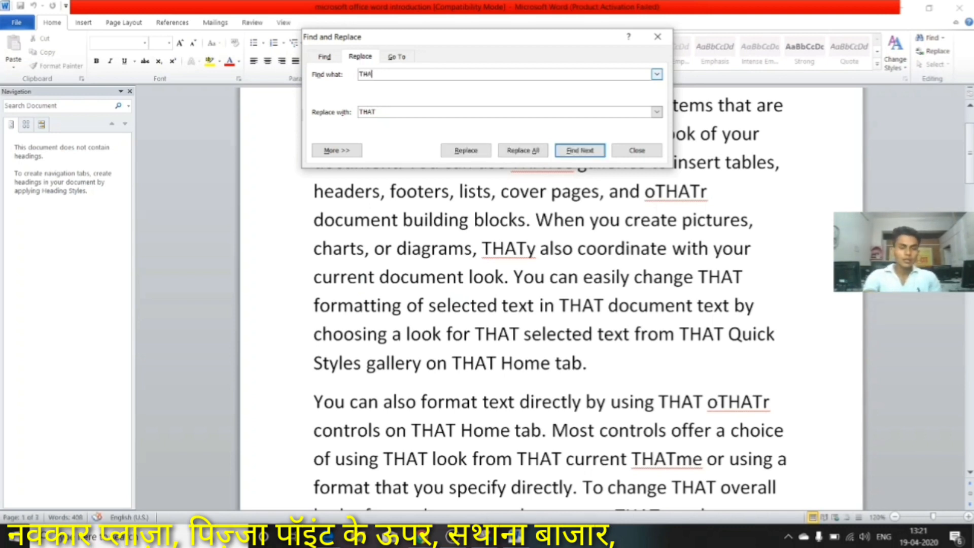
pyautogui.press('Tab')
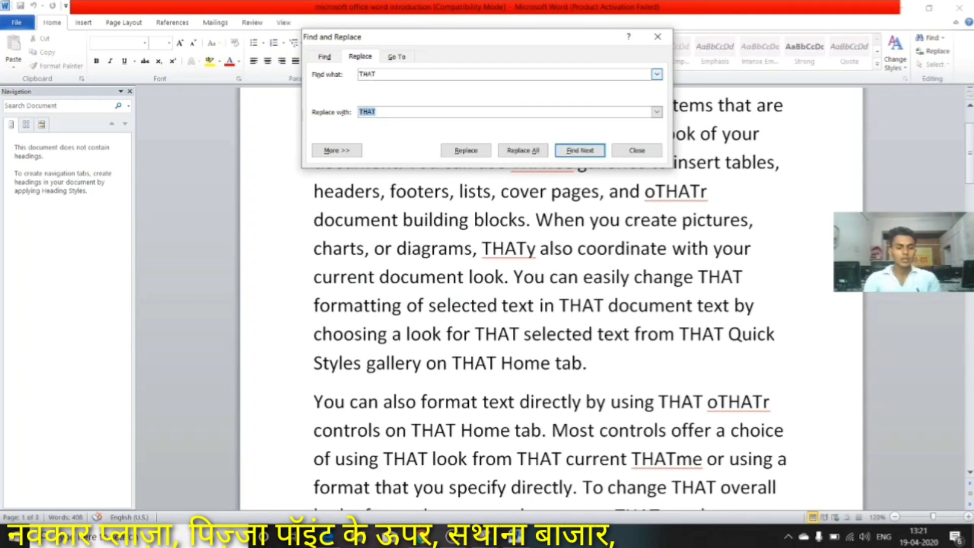
pyautogui.write('the')
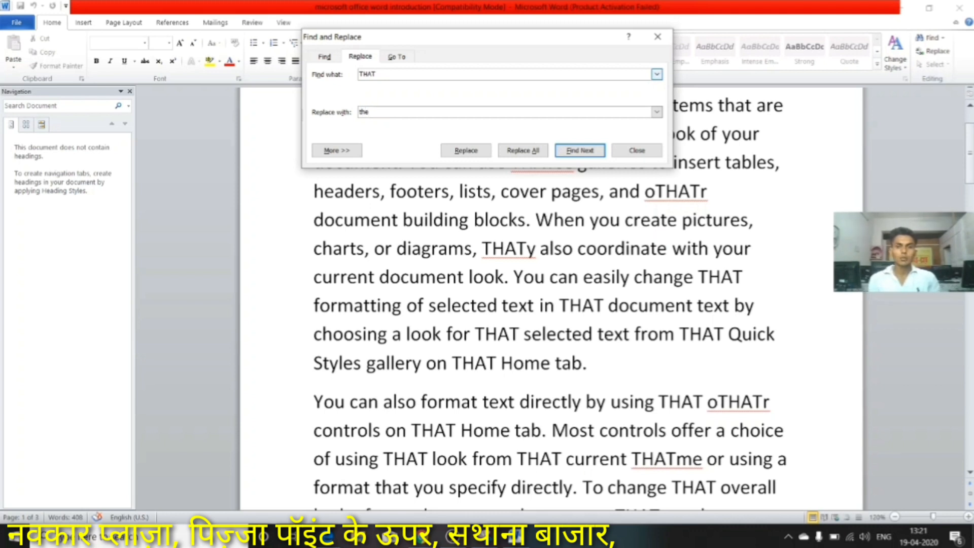
pyautogui.click(534, 153)
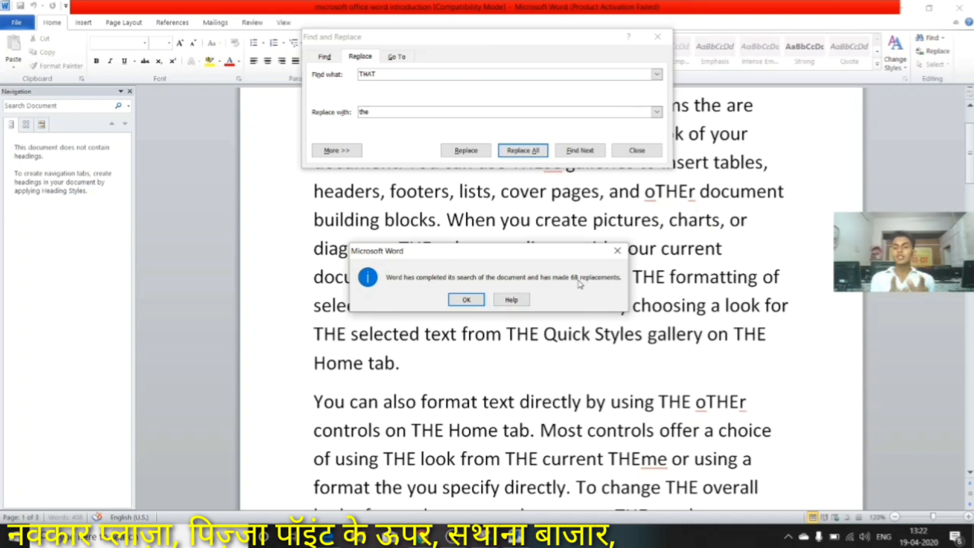
pyautogui.click(467, 300)
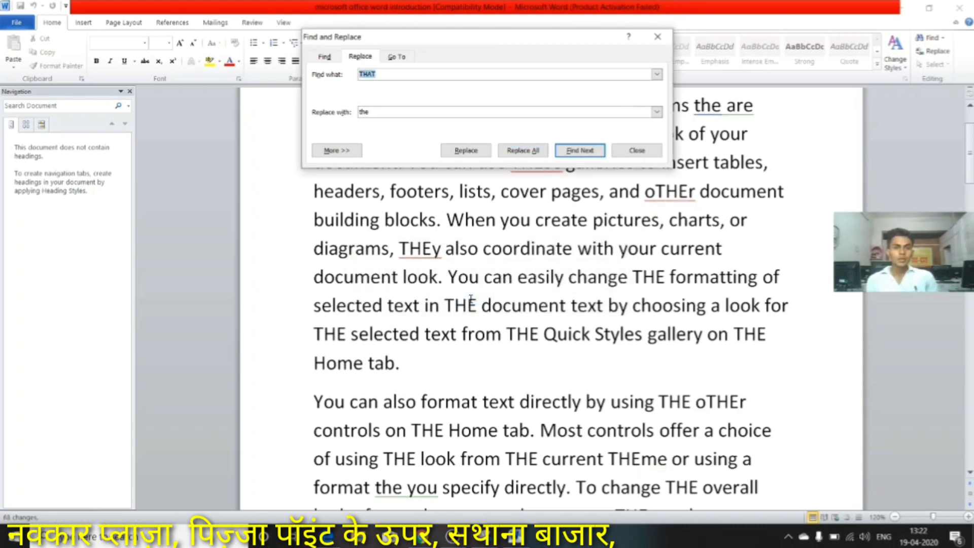
# Use Go To to jump to lines 50, 25 and 30, and close Find and Replace.
pyautogui.click(397, 57)
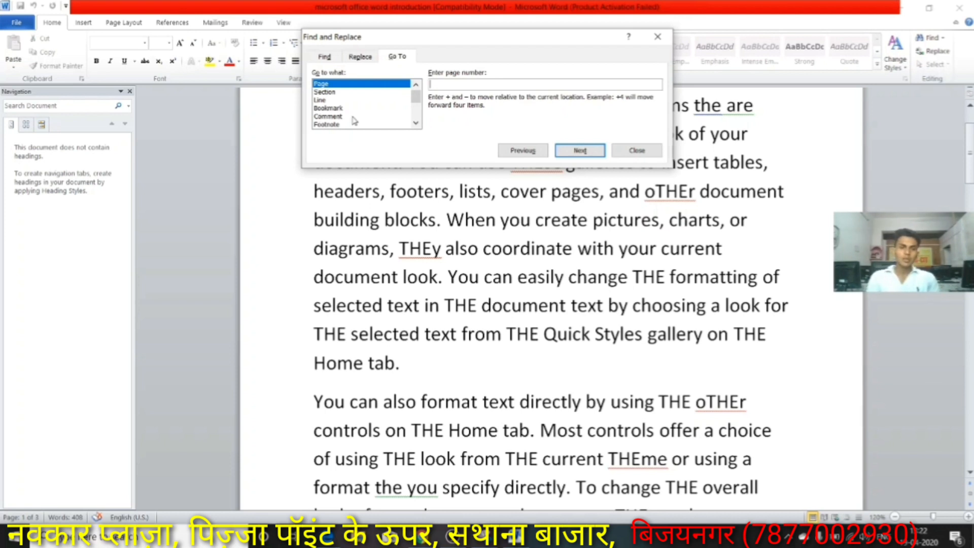
pyautogui.click(319, 100)
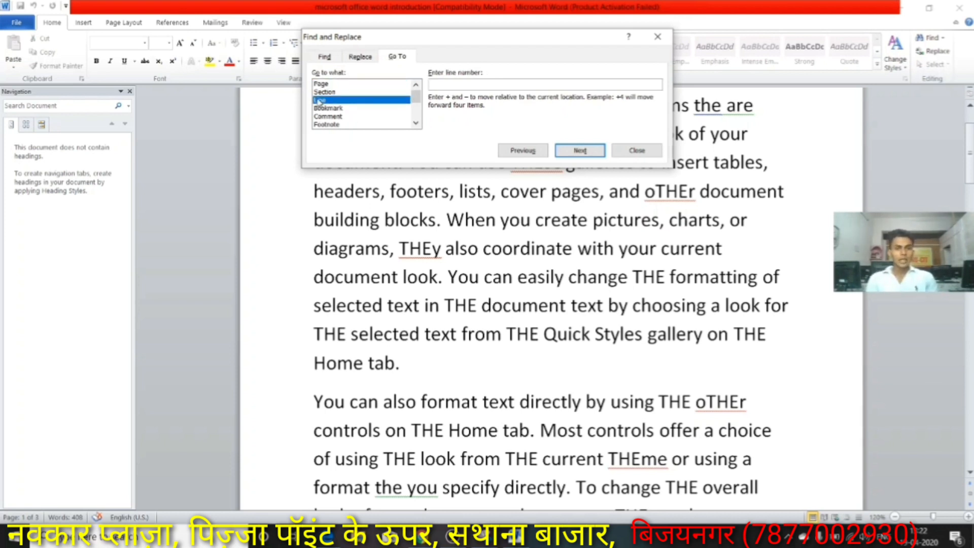
pyautogui.click(466, 81)
pyautogui.write('50')
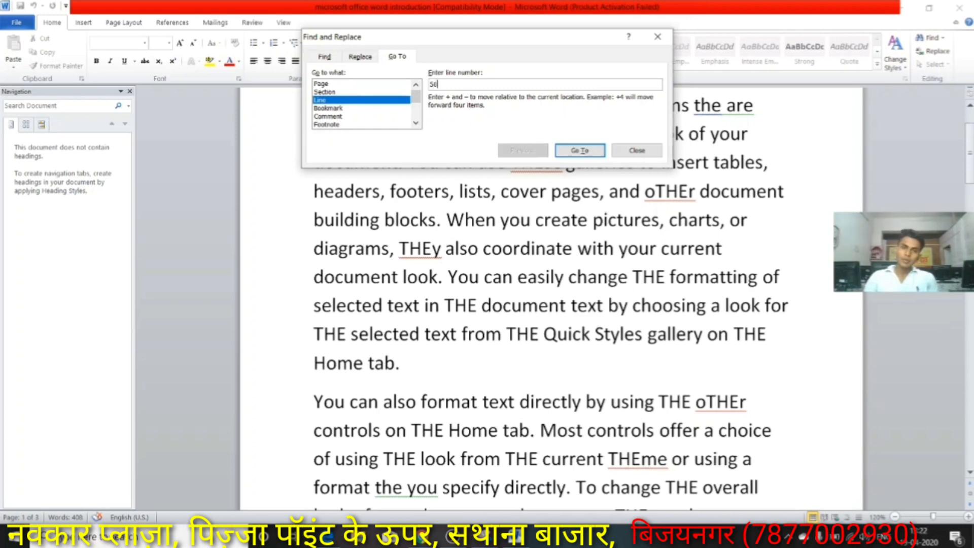
pyautogui.press('Return')
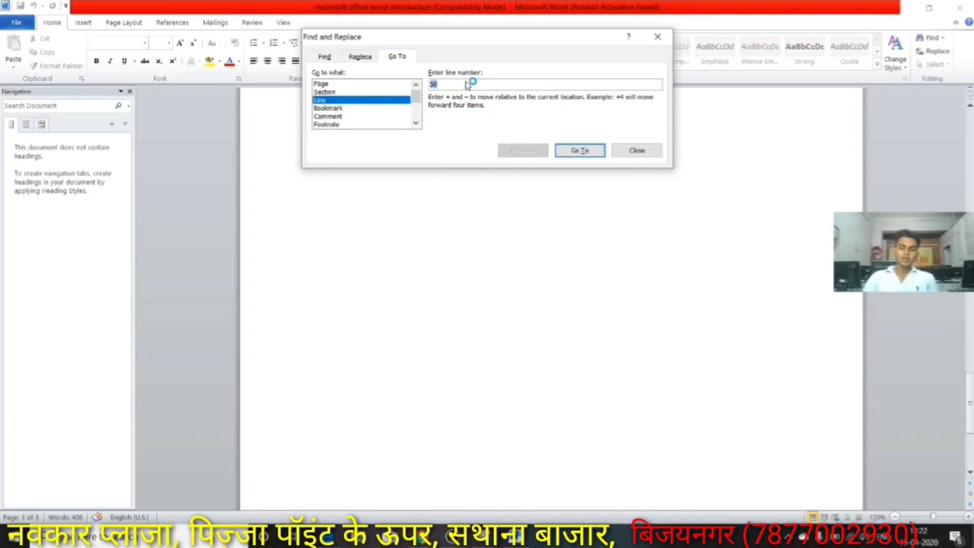
pyautogui.write('25')
pyautogui.press('Return')
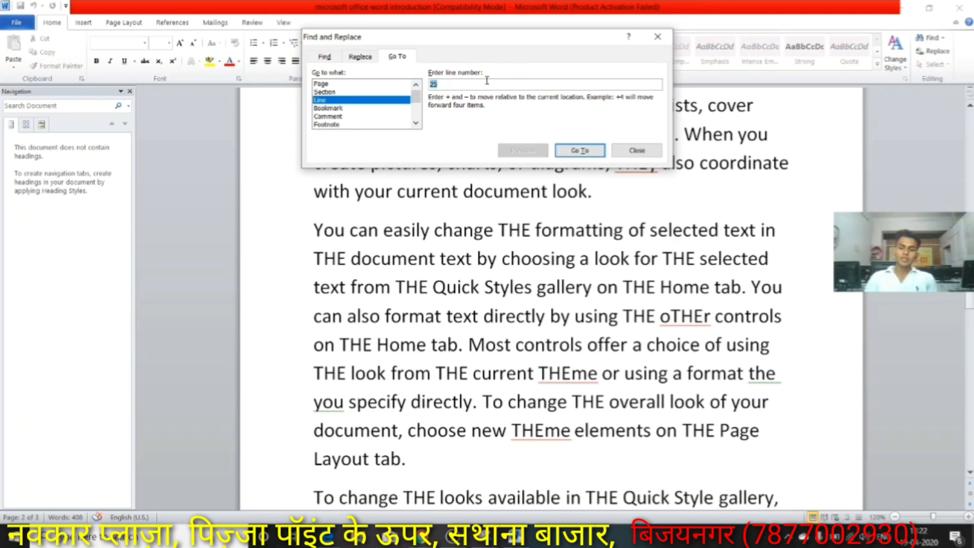
pyautogui.write('30')
pyautogui.press('Return')
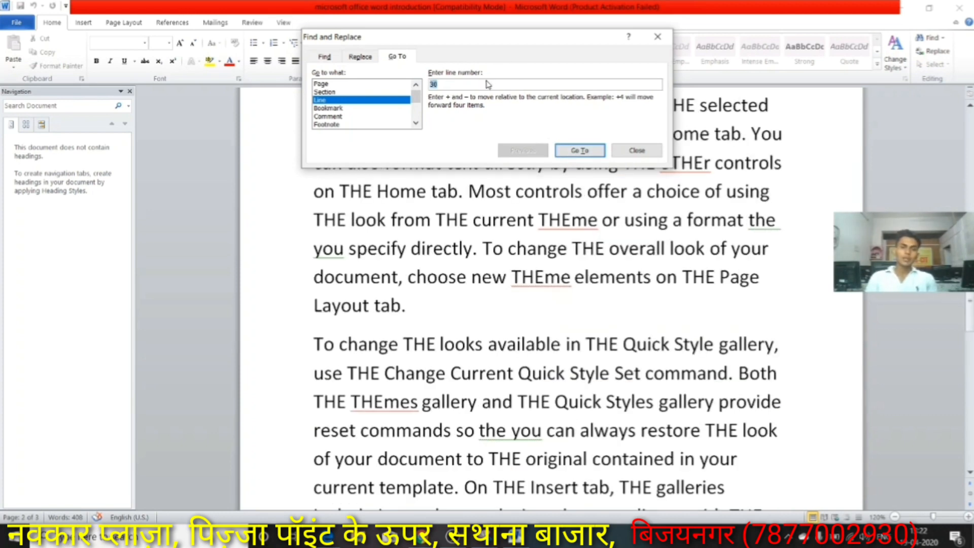
pyautogui.click(636, 150)
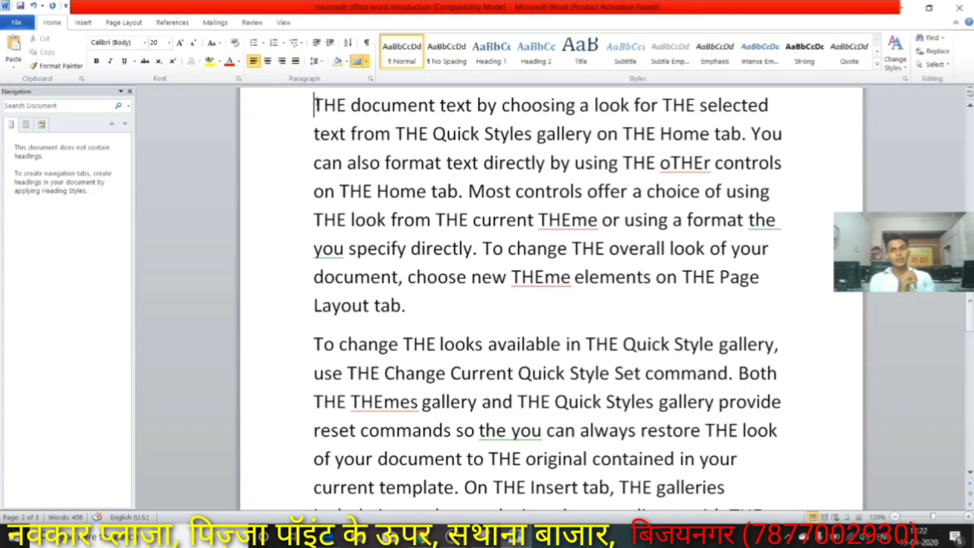
# Return to the start of the document and activate the Select Objects mode.
pyautogui.scroll(13, 551, 298)
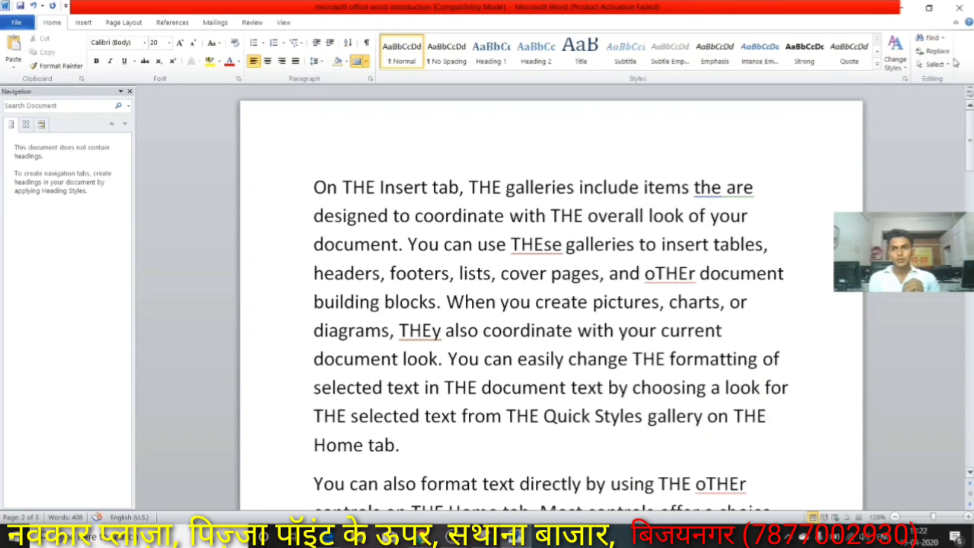
pyautogui.click(943, 67)
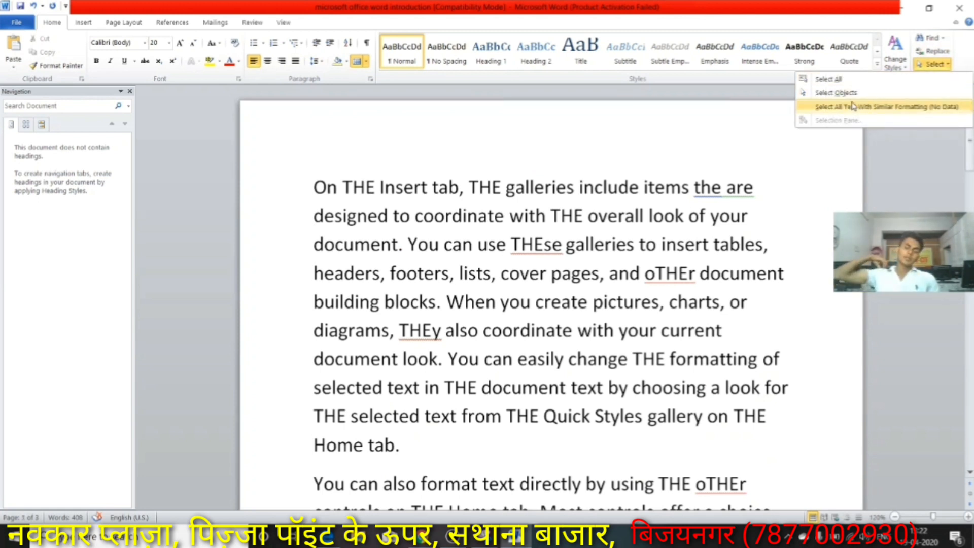
pyautogui.click(838, 93)
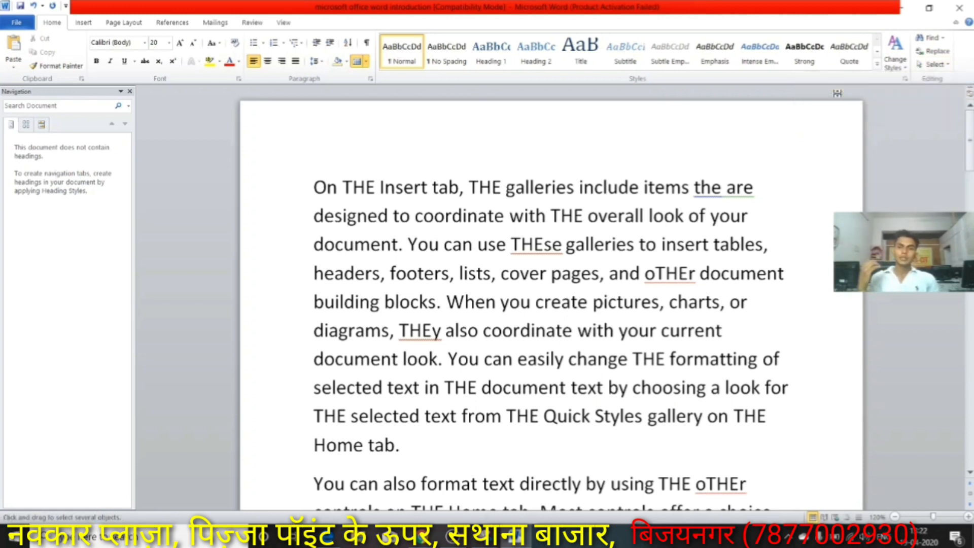
# Undo the word replacements to restore the original wording, and return to the start of the document.
pyautogui.click(934, 67)
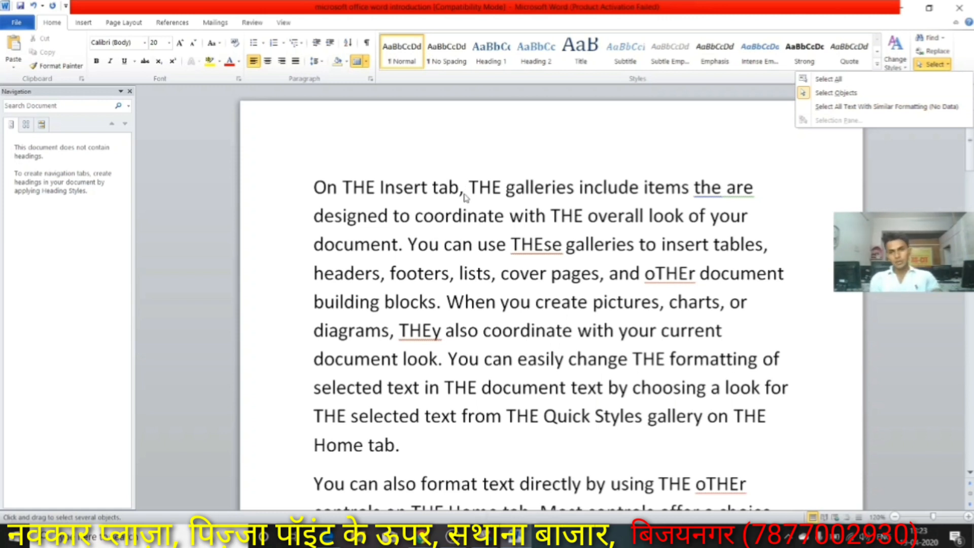
pyautogui.click(415, 290)
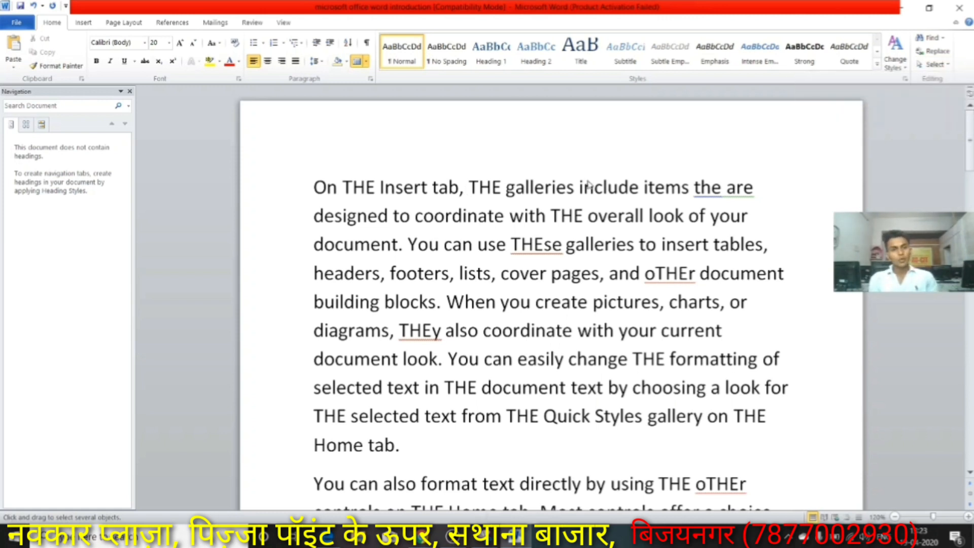
pyautogui.hotkey('ctrl', 'z')
pyautogui.hotkey('ctrl', 'z')
pyautogui.hotkey('ctrl', 'z')
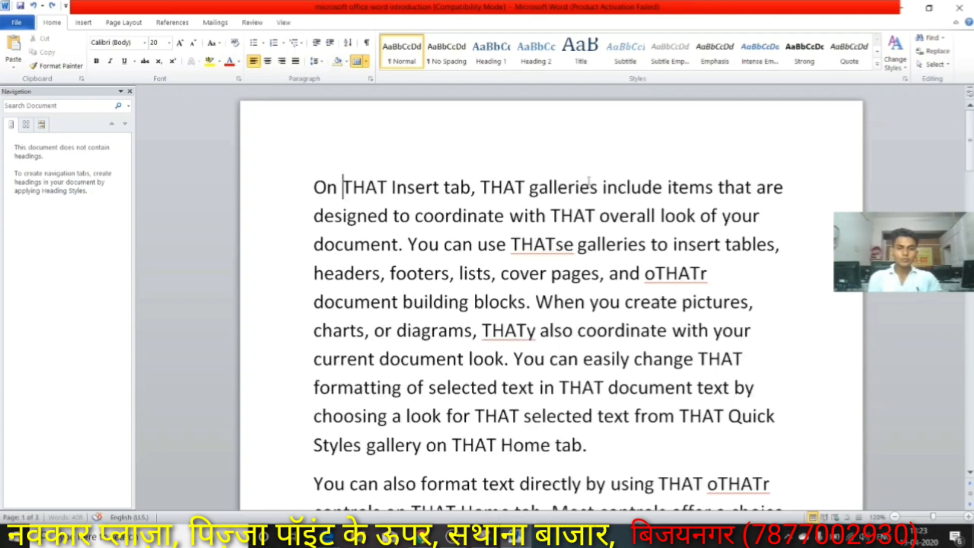
pyautogui.hotkey('ctrl', 'y')
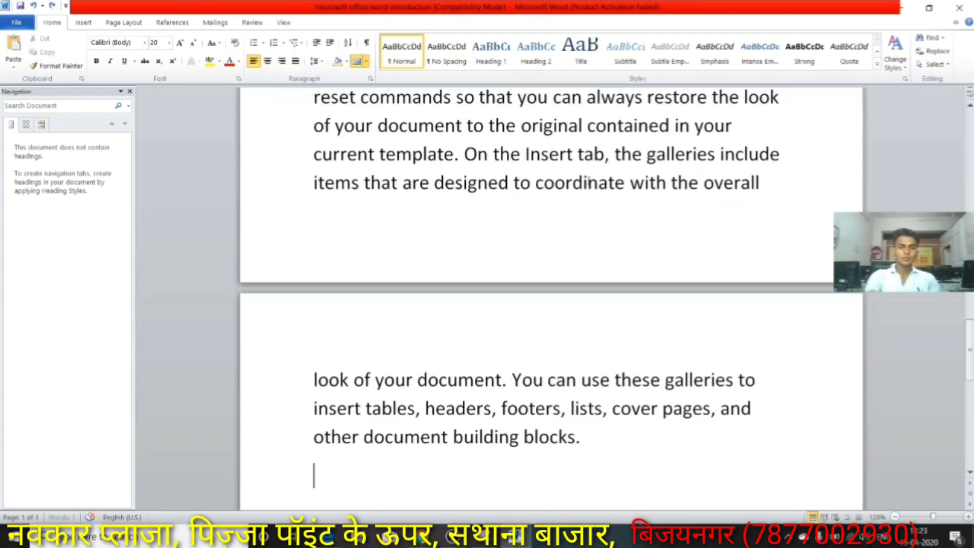
pyautogui.scroll(10, 550, 300)
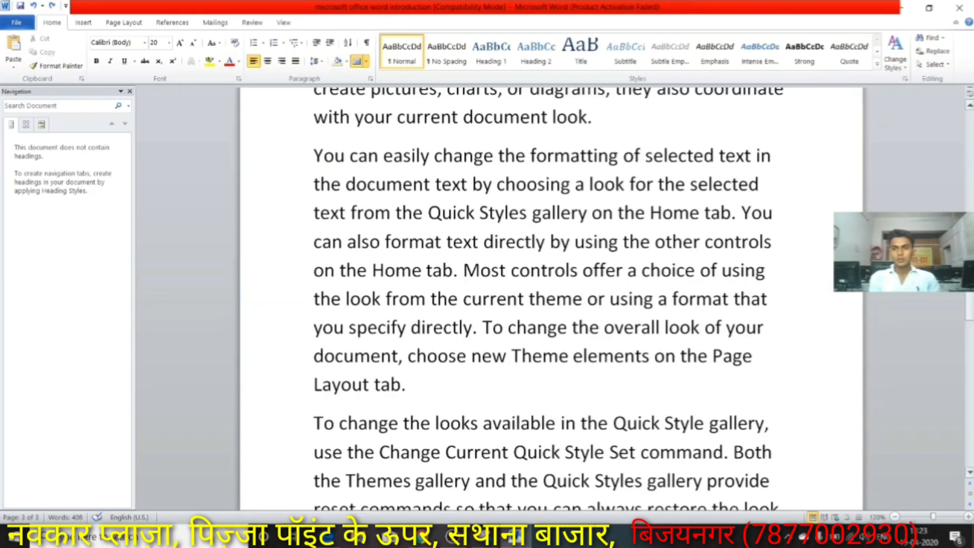
pyautogui.scroll(3, 550, 300)
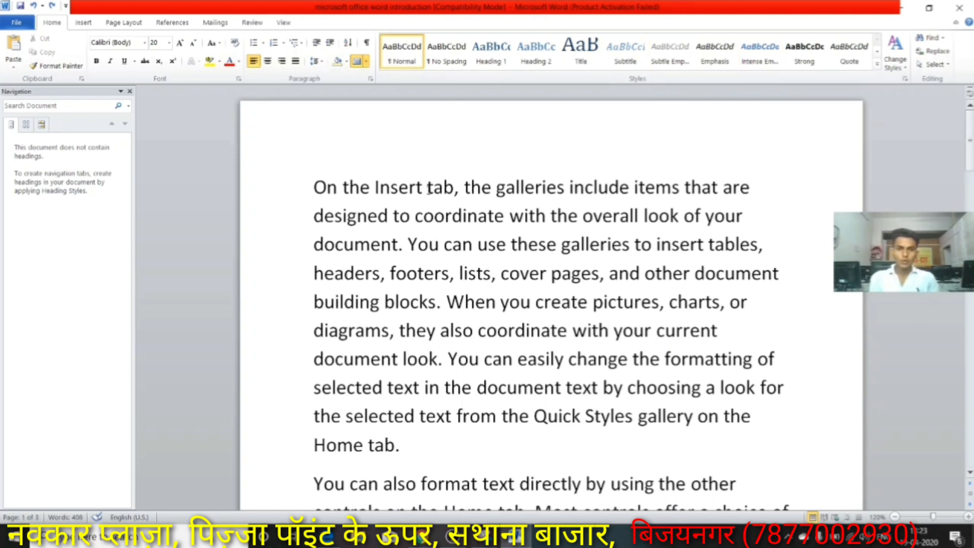
# Bold the document's first line, "building blocks. When you create pictu" and "easily change the formatting" in the first paragraph.
pyautogui.moveTo(313, 188); pyautogui.dragTo(747, 189)
pyautogui.hotkey('ctrl', 'b')
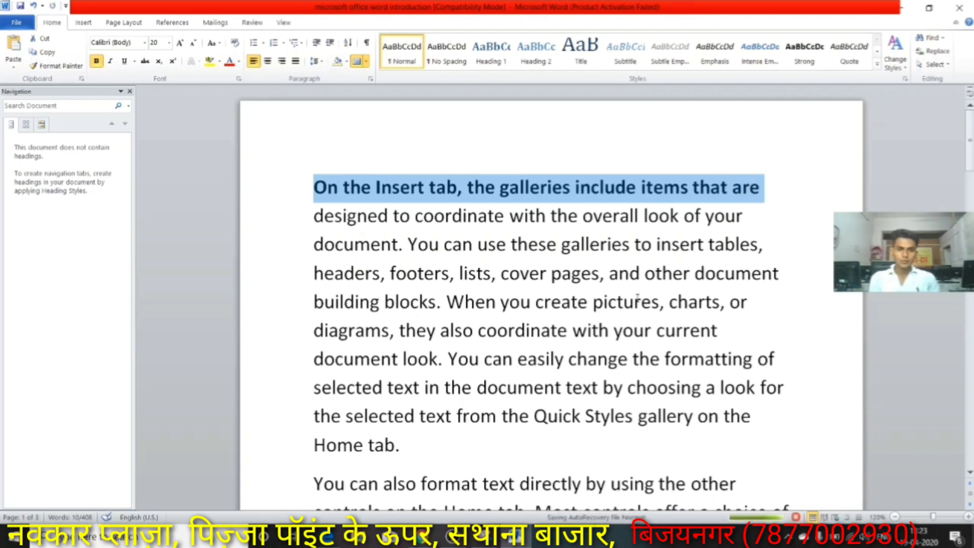
pyautogui.moveTo(313, 302); pyautogui.dragTo(635, 302)
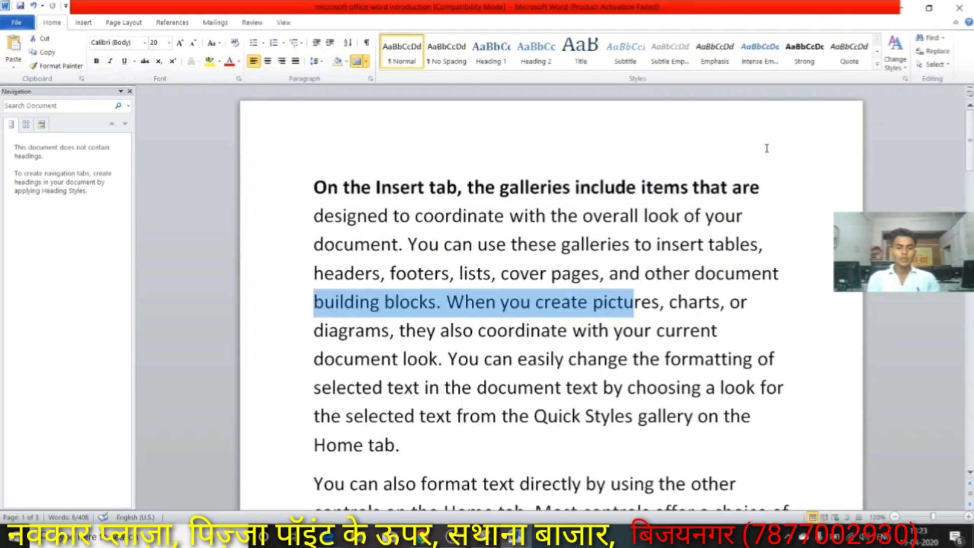
pyautogui.hotkey('ctrl', 'b')
pyautogui.moveTo(518, 359); pyautogui.dragTo(710, 364)
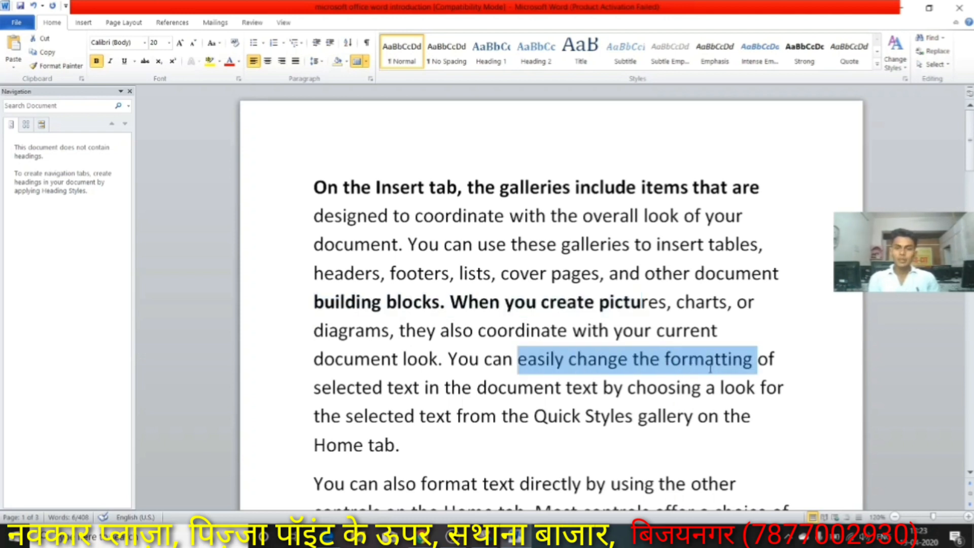
pyautogui.hotkey('ctrl', 'b')
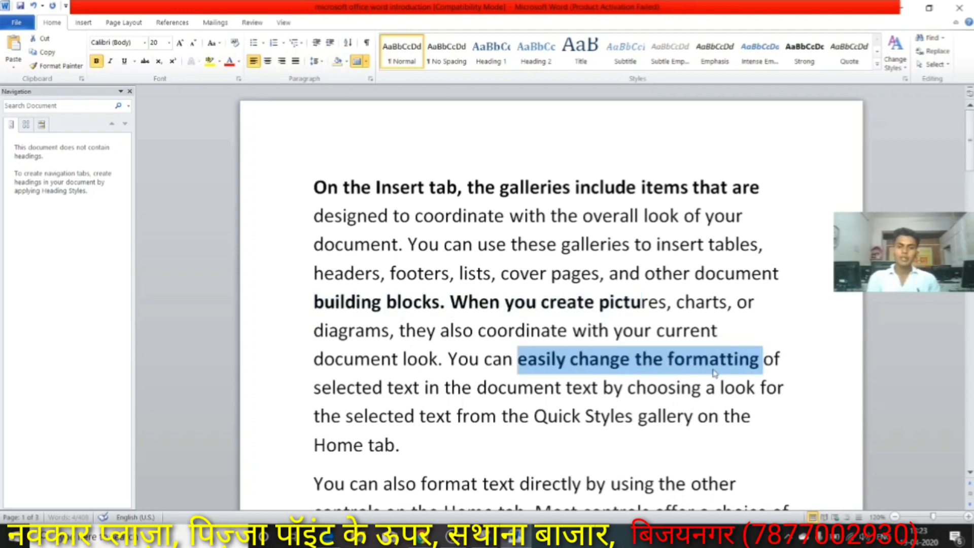
# Select all text with formatting similar to the bold phrase "building blocks. When you create pictu".
pyautogui.click(562, 297)
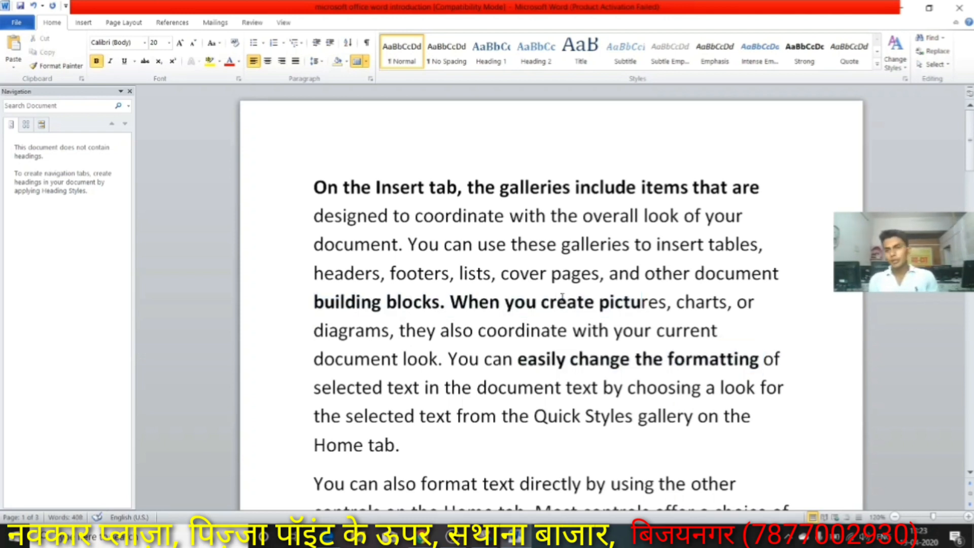
pyautogui.click(932, 64)
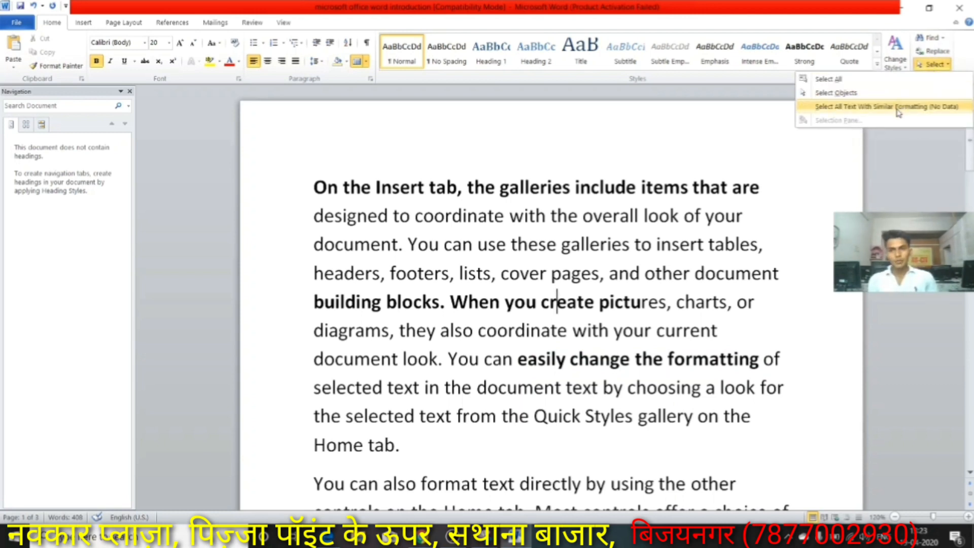
pyautogui.click(899, 108)
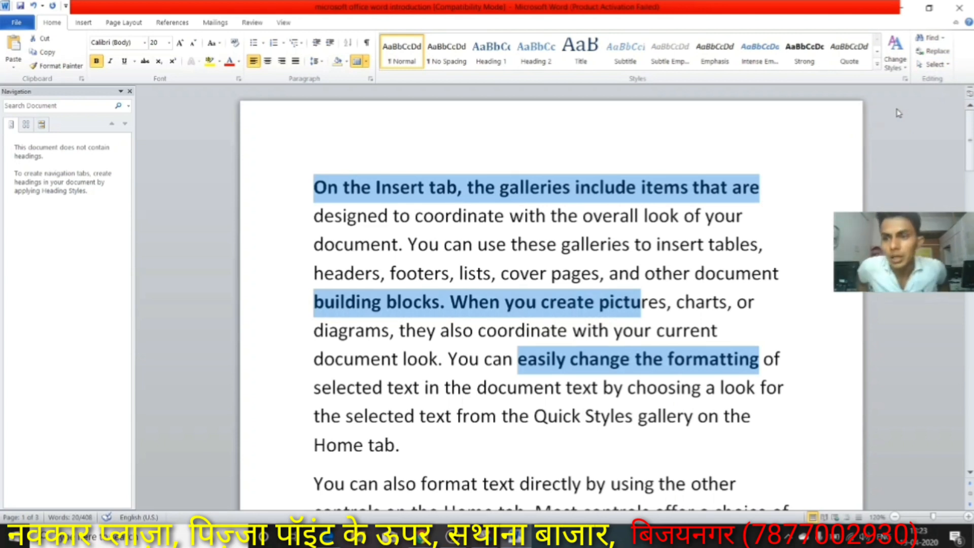
# Undo the bold formatting on the three passages of the first paragraph.
pyautogui.hotkey('ctrl', 'z')
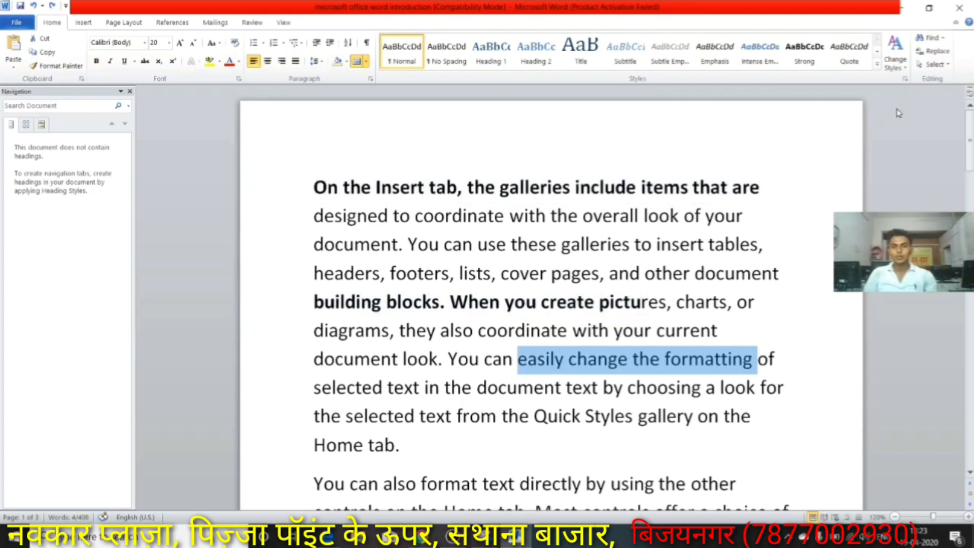
pyautogui.click(754, 274)
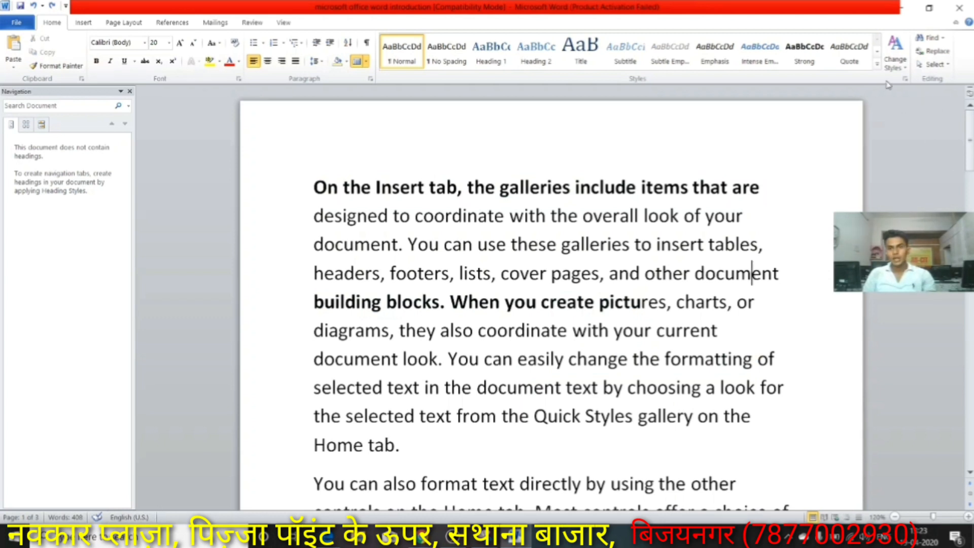
pyautogui.hotkey('ctrl', 'z')
pyautogui.hotkey('ctrl', 'z')
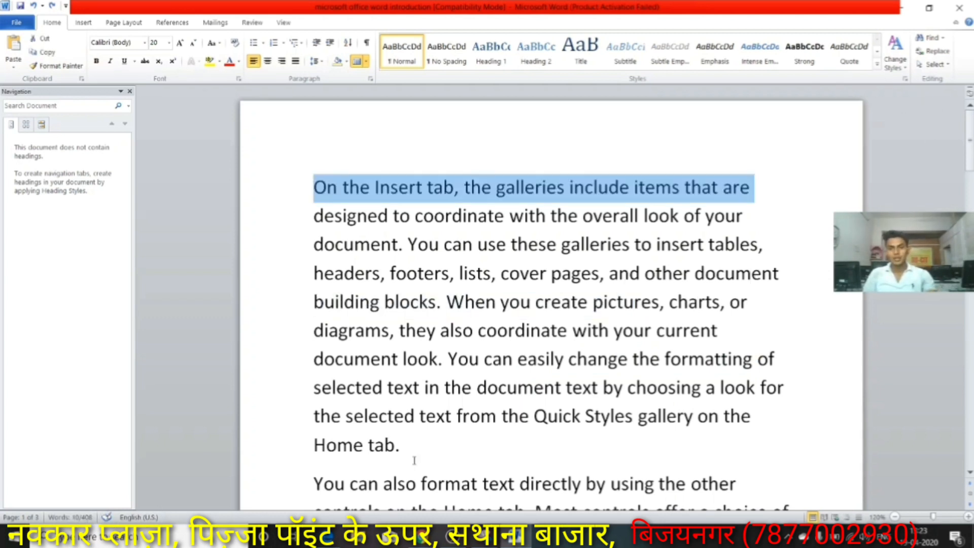
# Select all text with formatting similar to the regular body text at "cover pages" in the first paragraph.
pyautogui.click(547, 274)
pyautogui.click(933, 64)
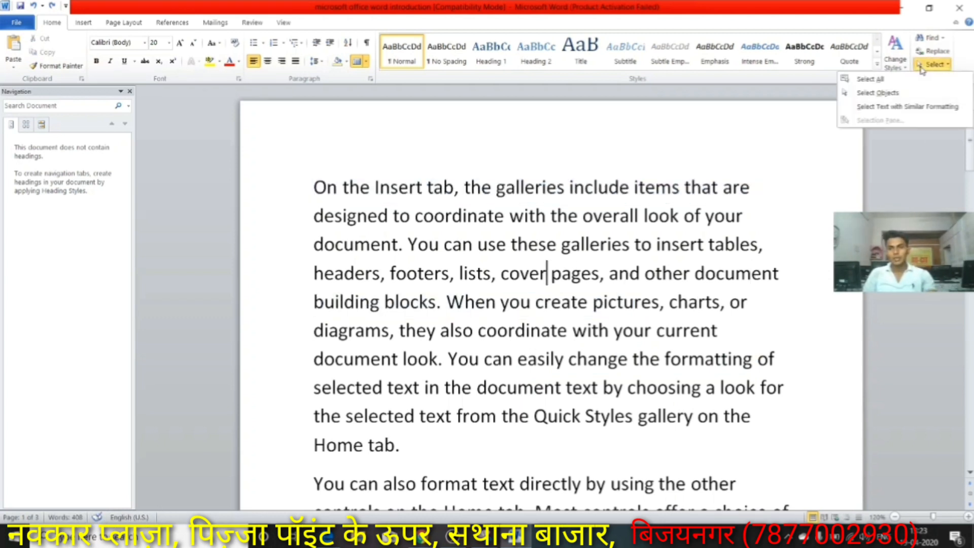
pyautogui.click(908, 108)
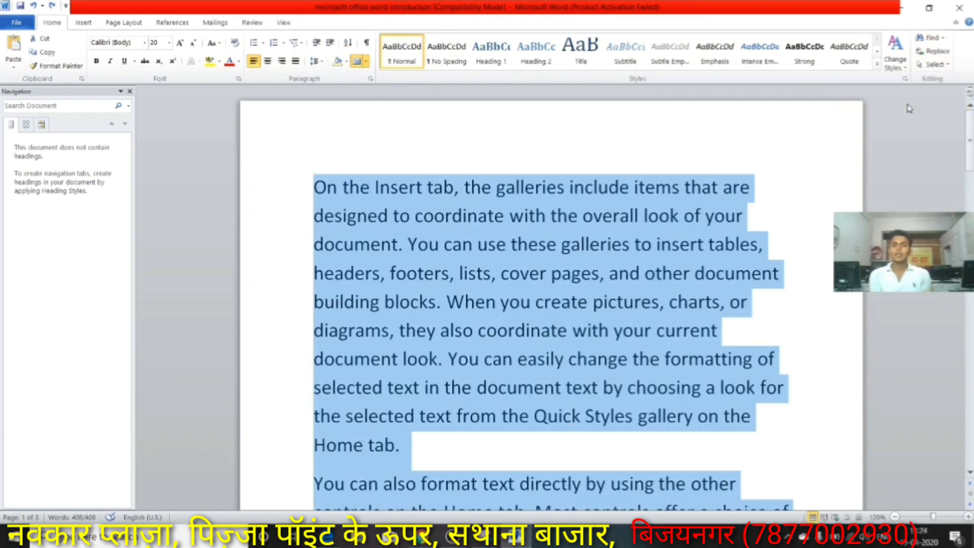